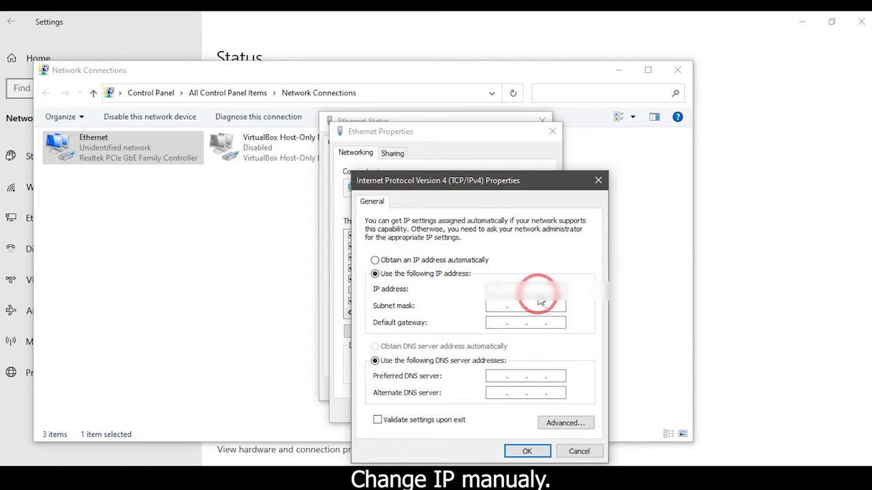
Give the Ethernet adapter a manual 192.x IPv4 address with its subnet mask, and close its windows
type("192")
key("Tab")
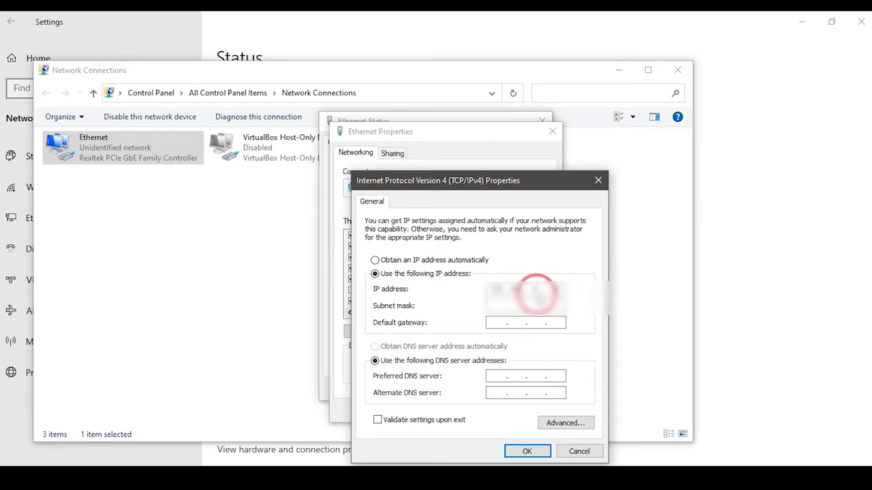
left_click(528, 451)
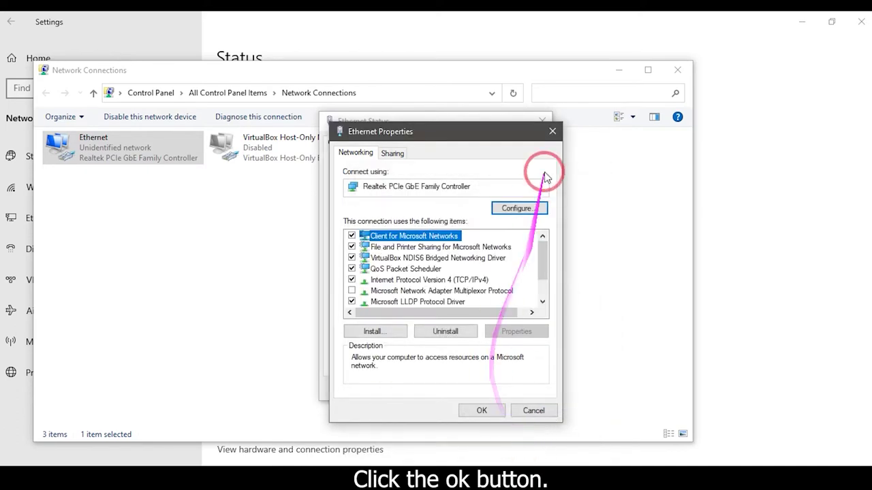
left_click(551, 132)
left_click(522, 388)
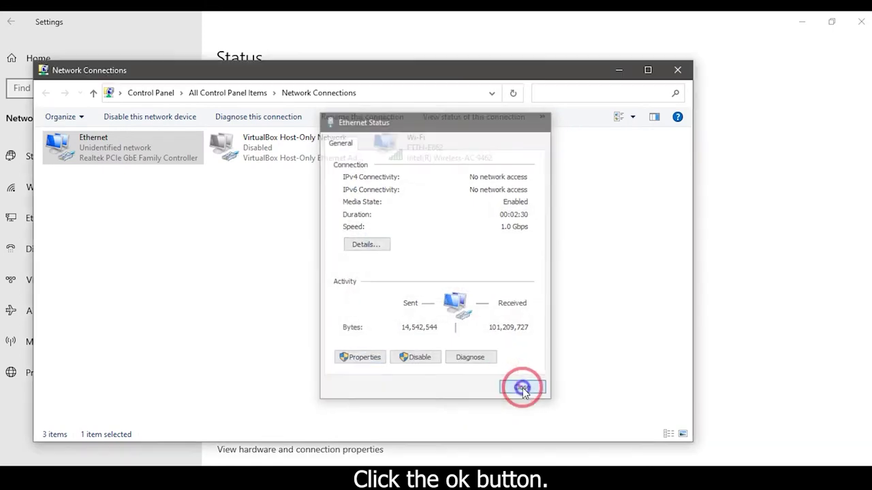
left_click(619, 70)
Launch Chrome and load 192.168.8.200 to reach the OLT login page
left_click(800, 22)
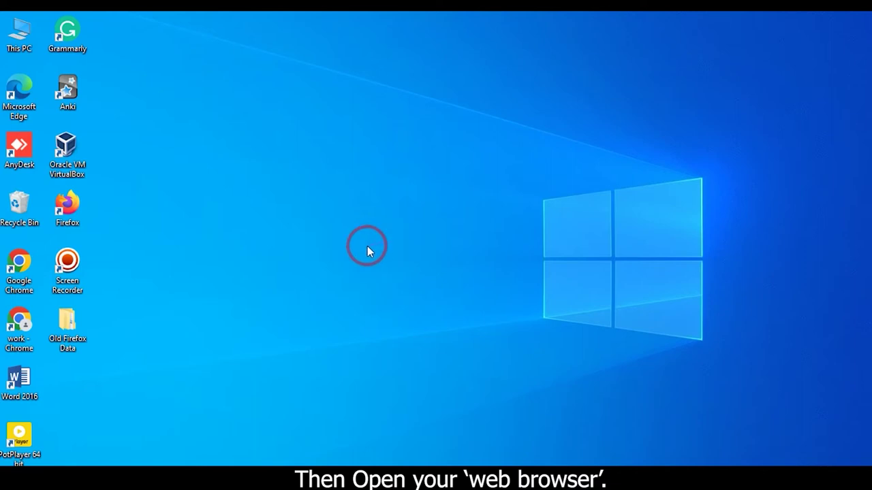
double_click(25, 321)
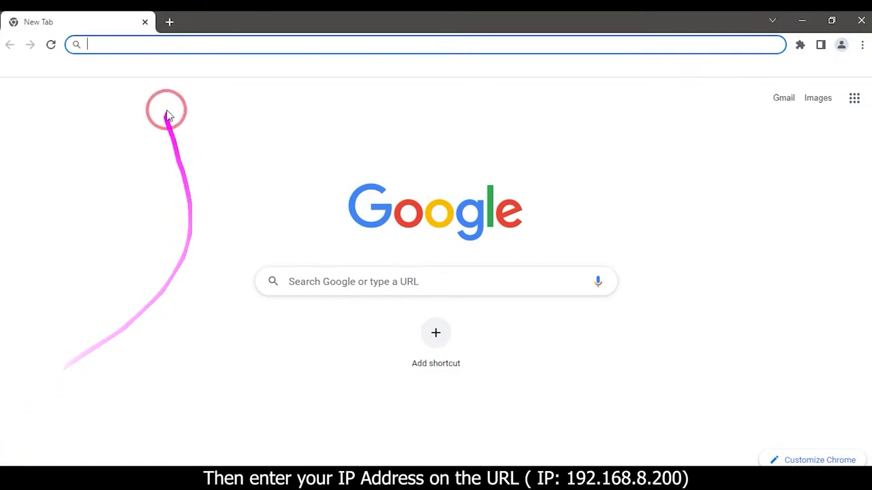
type("192")
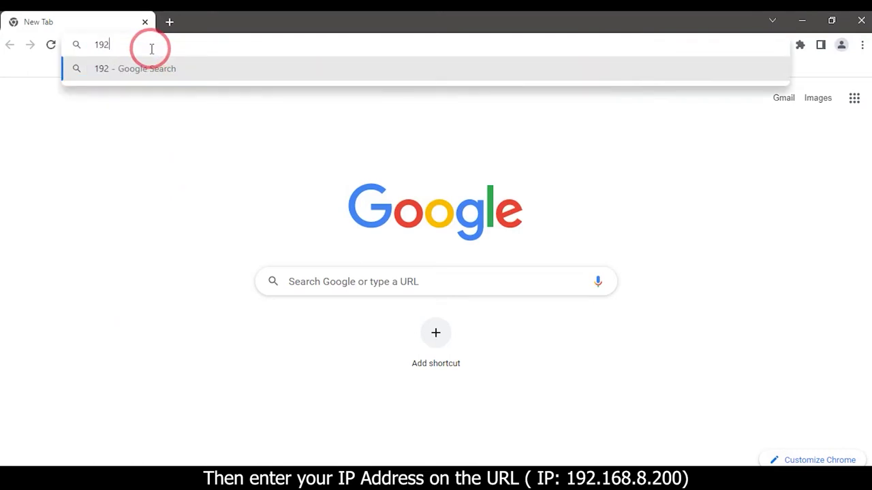
type(".168.")
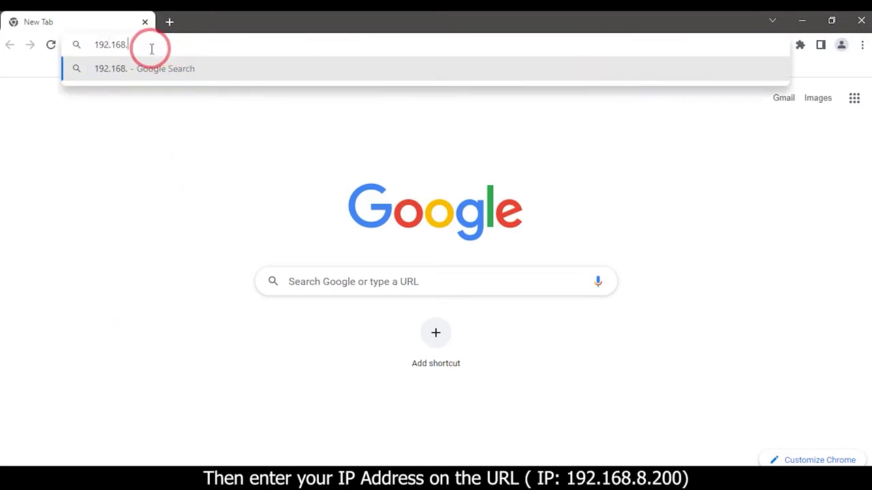
type("8.")
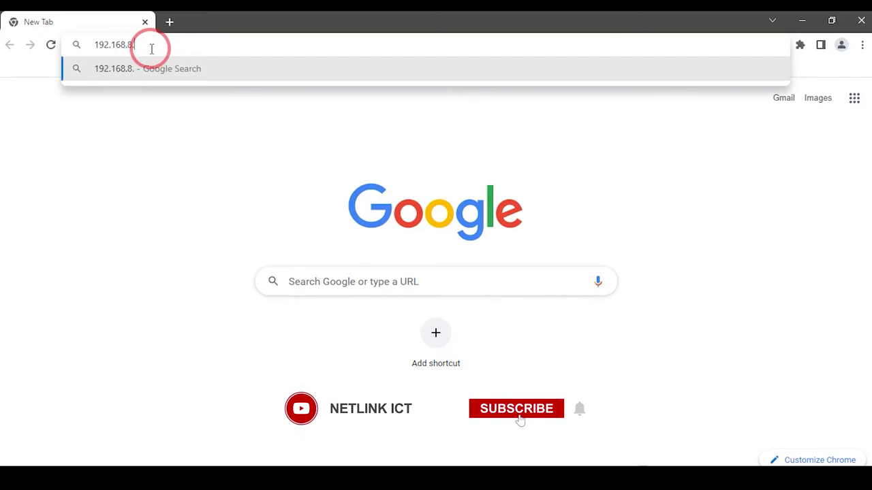
type("200")
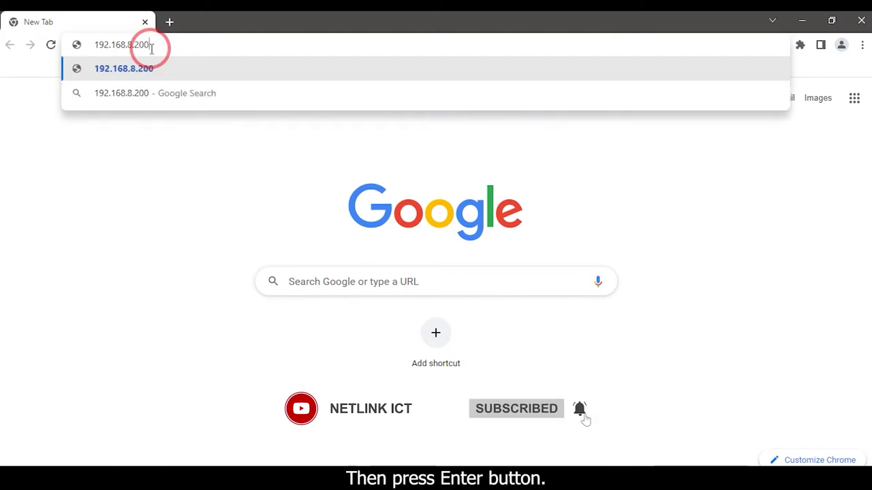
key("Return")
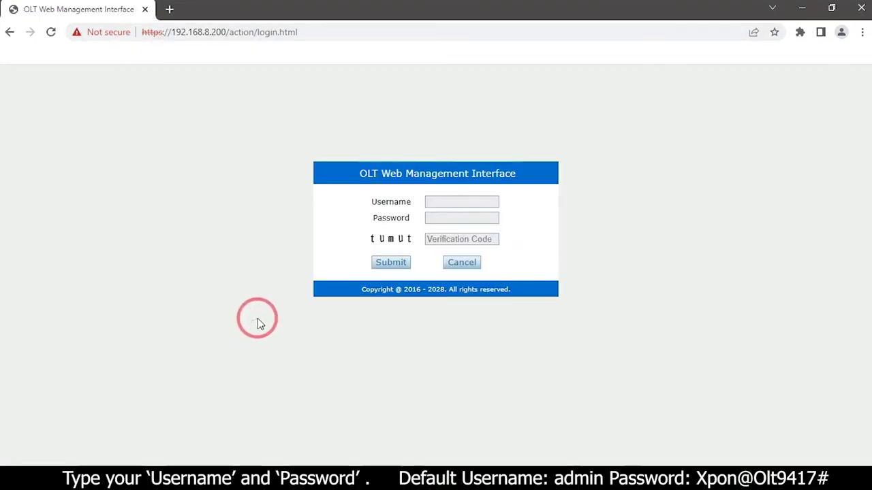
Sign in with the administrator username, password and the displayed verification code
left_click(460, 202)
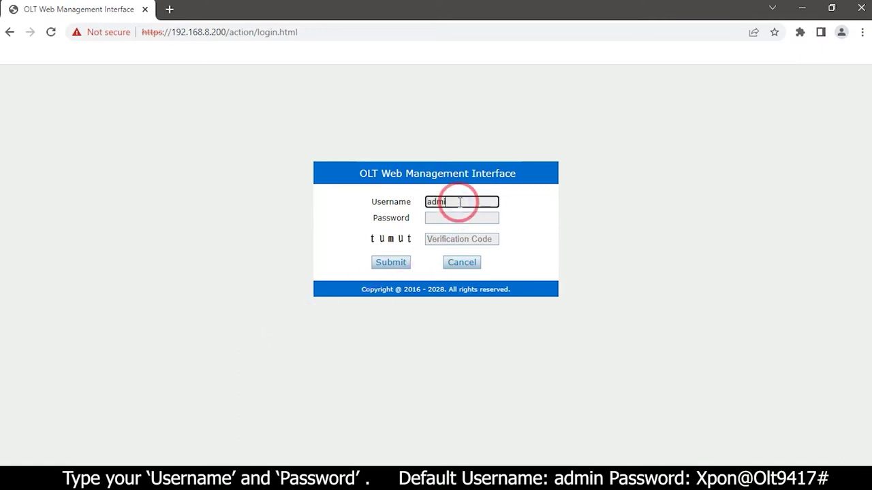
left_click(446, 220)
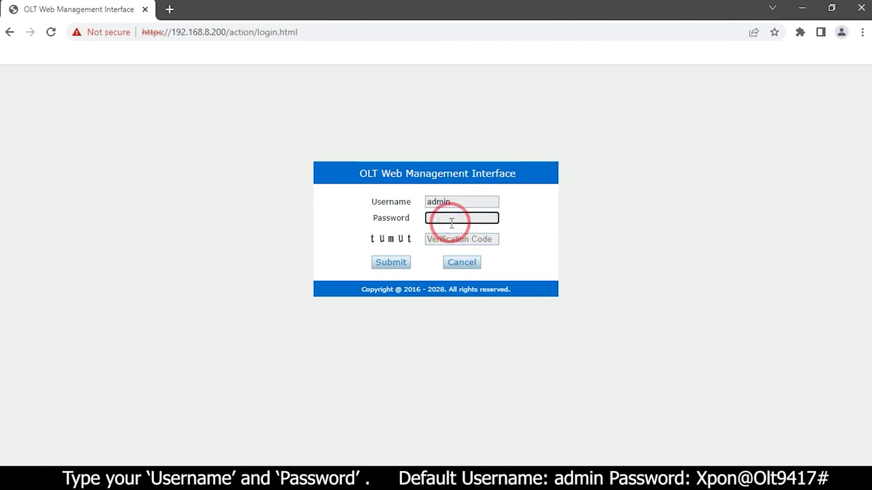
left_click(435, 241)
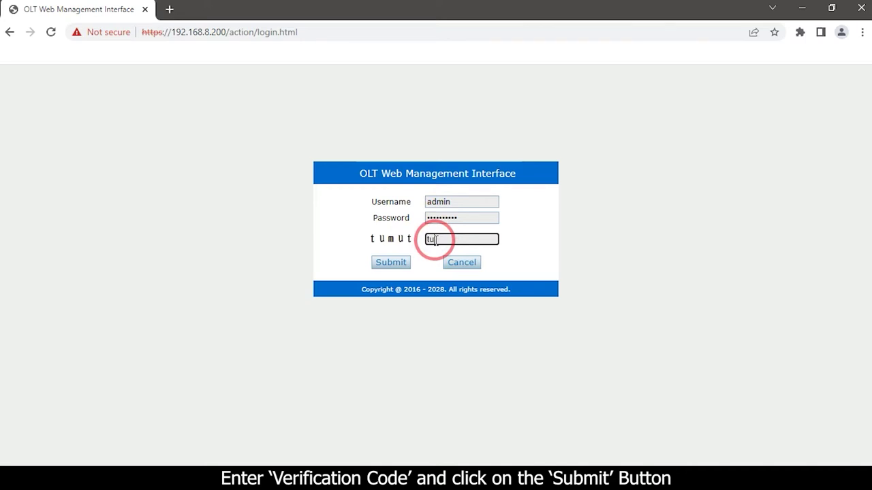
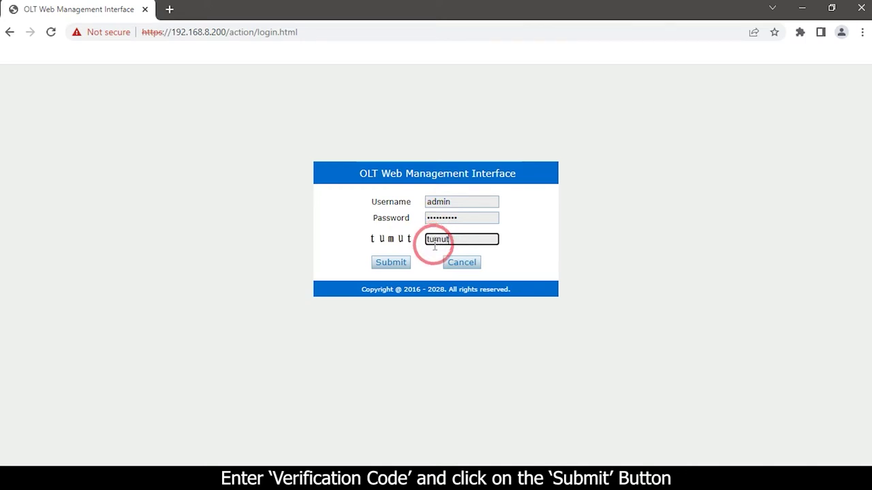
left_click(394, 262)
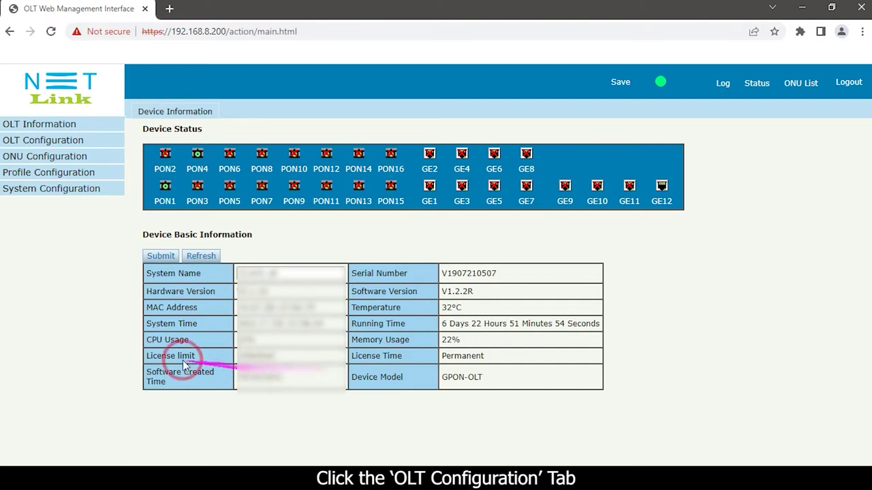
Open the global loopback configuration form and set its Status to Enable
left_click(56, 145)
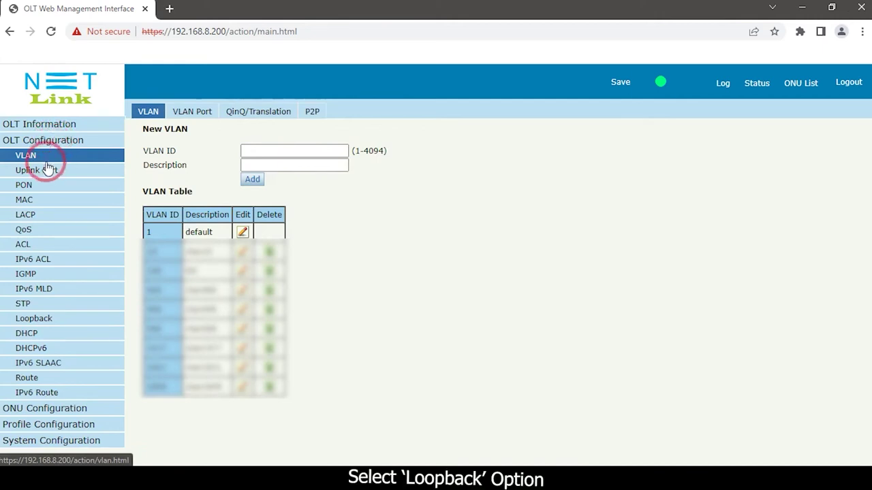
left_click(22, 319)
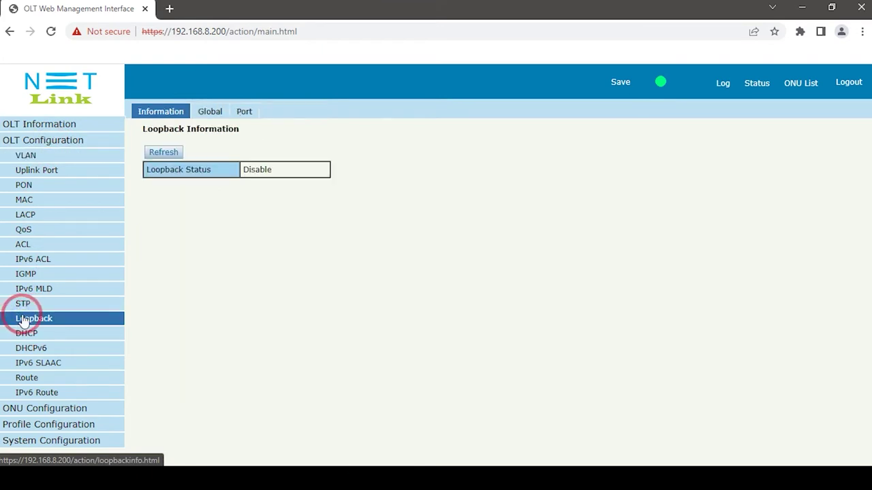
left_click(210, 112)
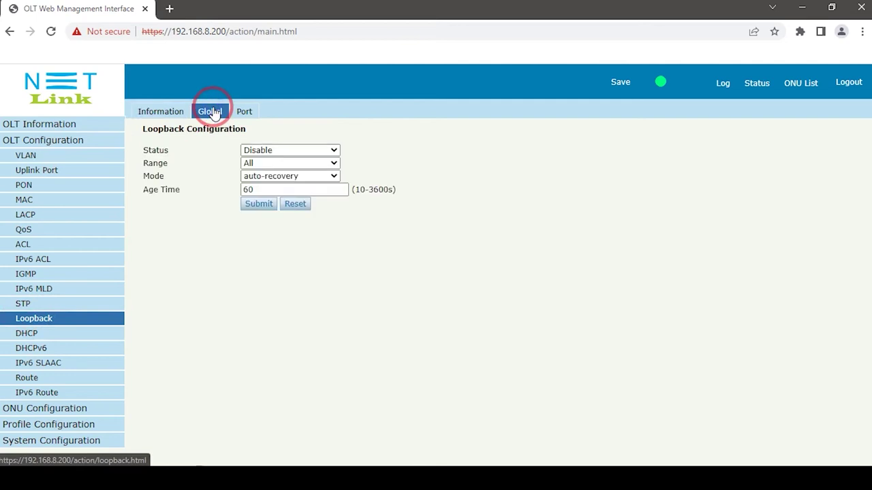
left_click(271, 149)
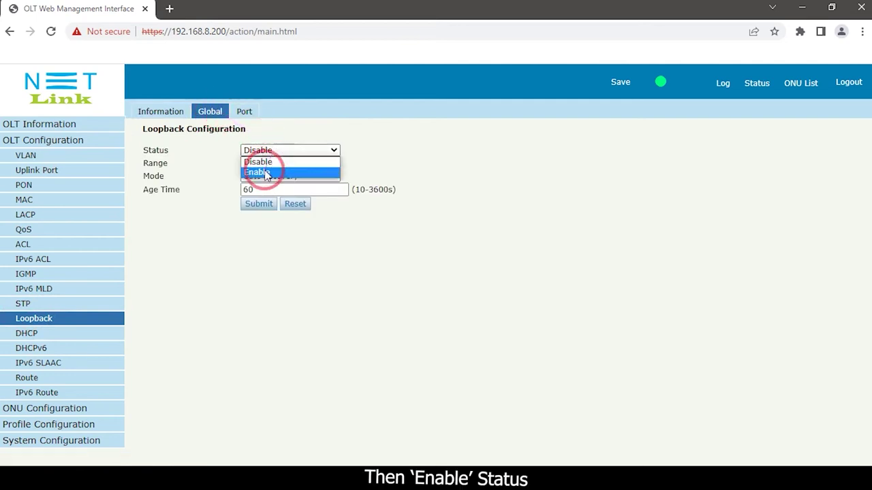
left_click(267, 173)
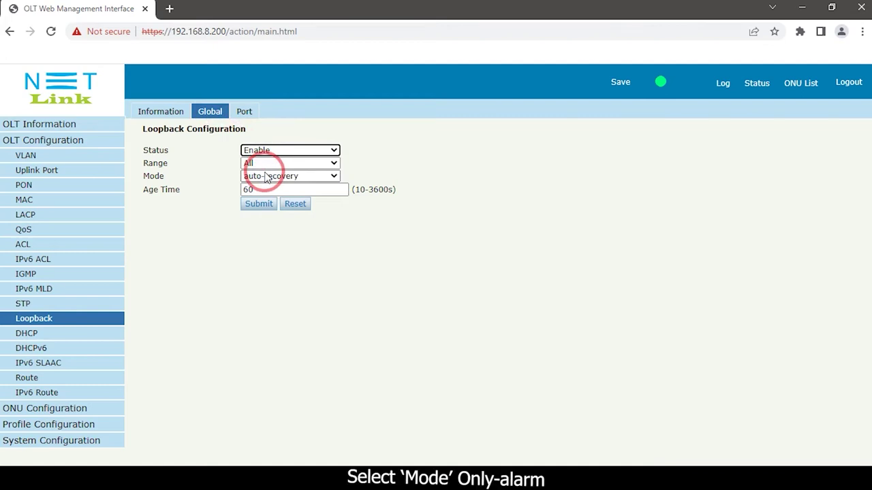
Set loopback mode to Only-alarm with a 30-second age time and submit
left_click(269, 179)
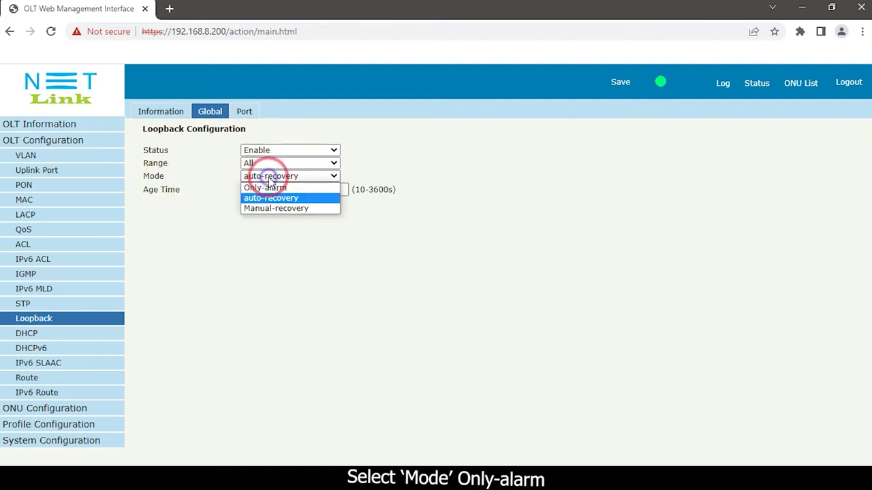
left_click(266, 188)
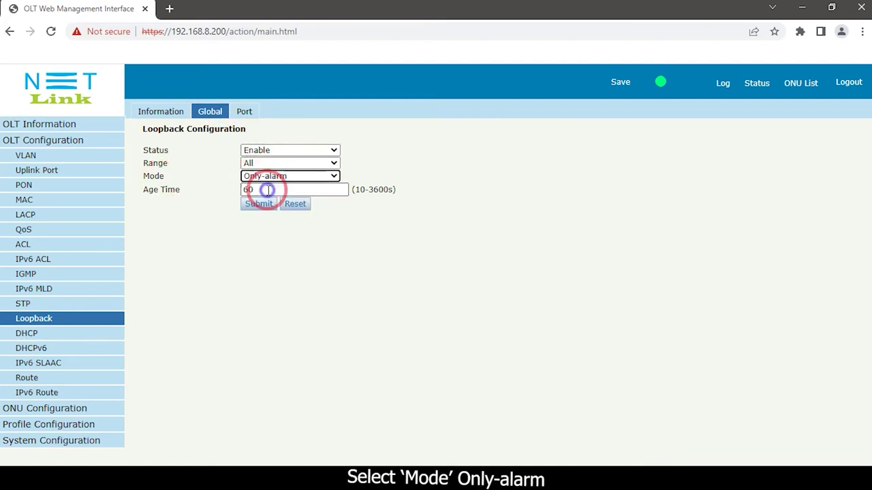
left_click(250, 188)
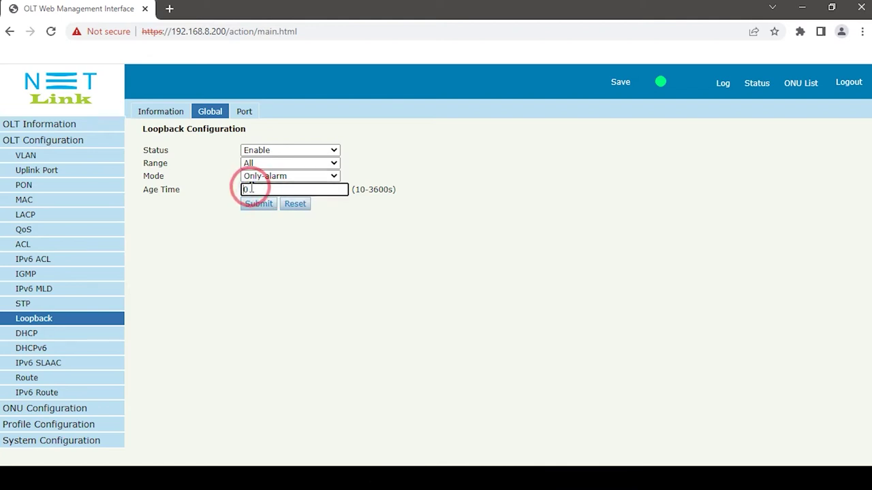
type("30")
left_click(258, 205)
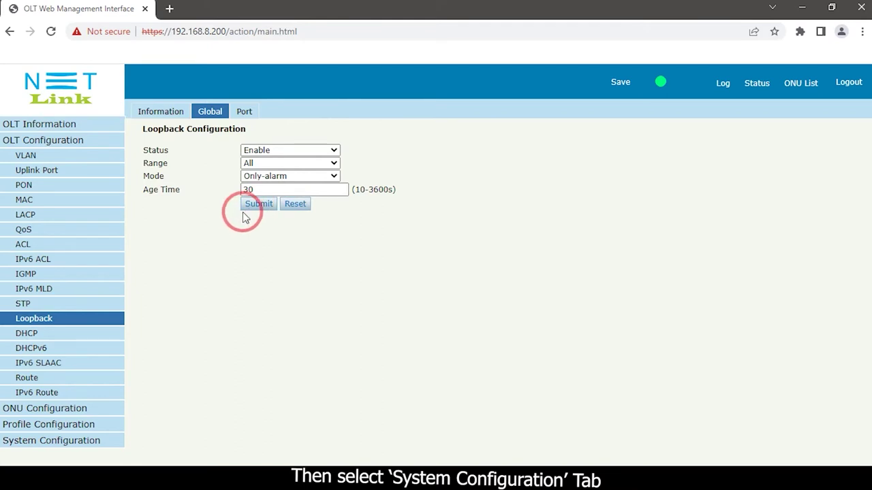
left_click(67, 441)
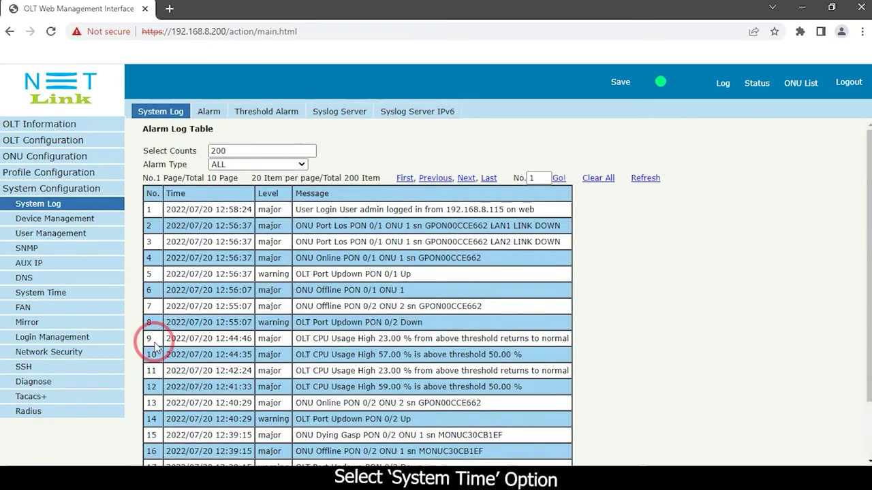
Submit the RTC system time as 2022-7-20, 13:00
left_click(40, 295)
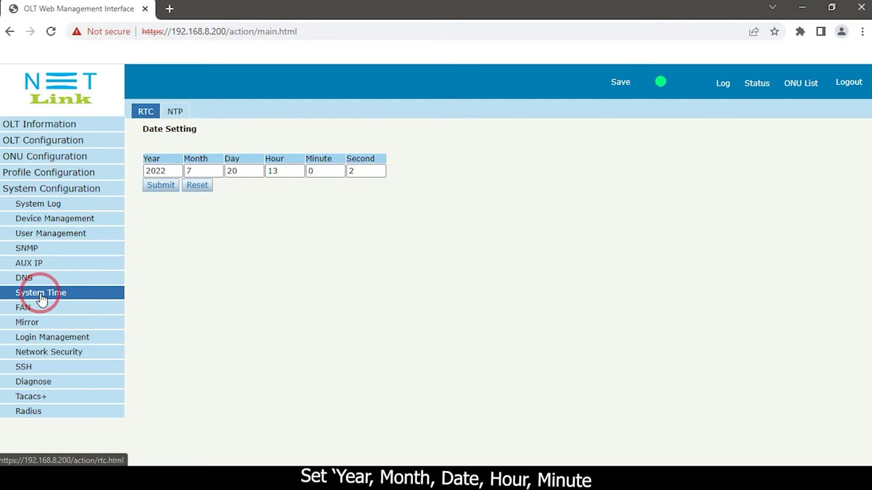
left_click(170, 171)
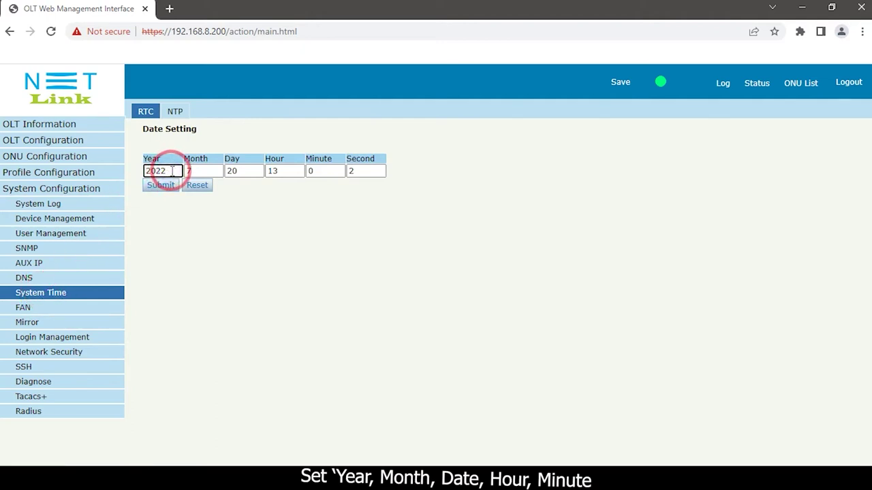
left_click(194, 171)
left_click(248, 171)
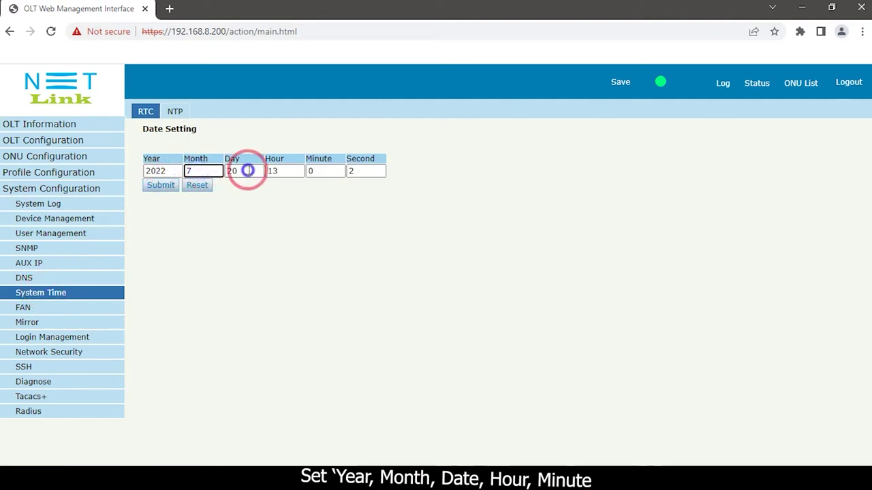
left_click(278, 173)
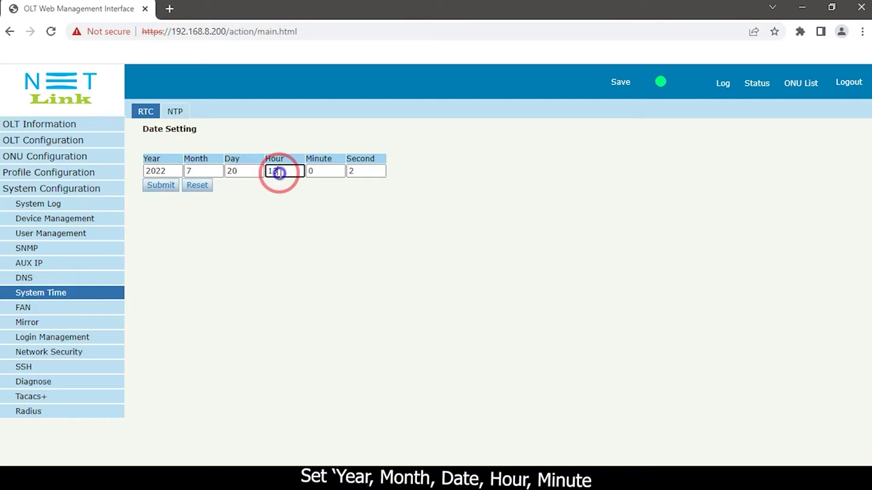
left_click(331, 173)
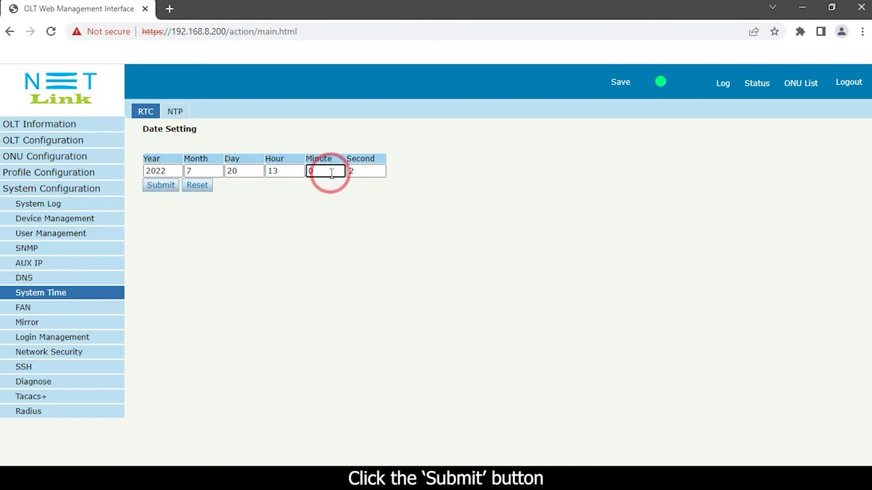
left_click(161, 188)
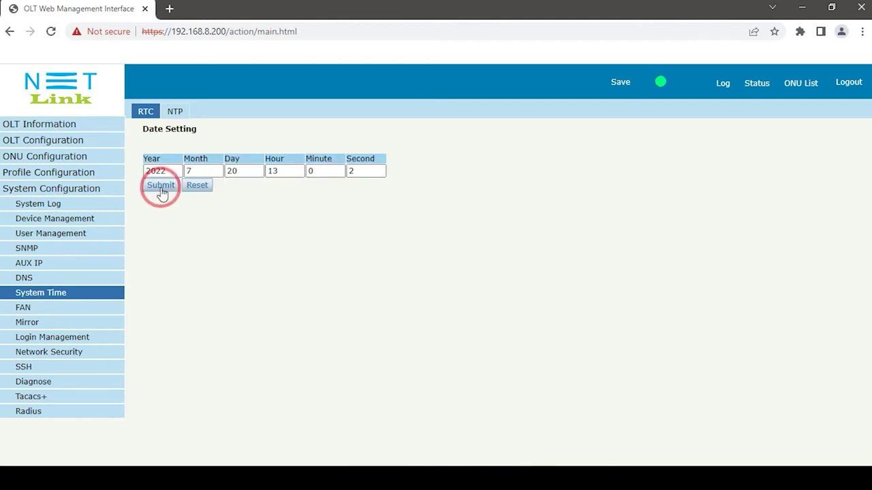
Clean the Login Access List, then show the ONU Profiles list
left_click(53, 338)
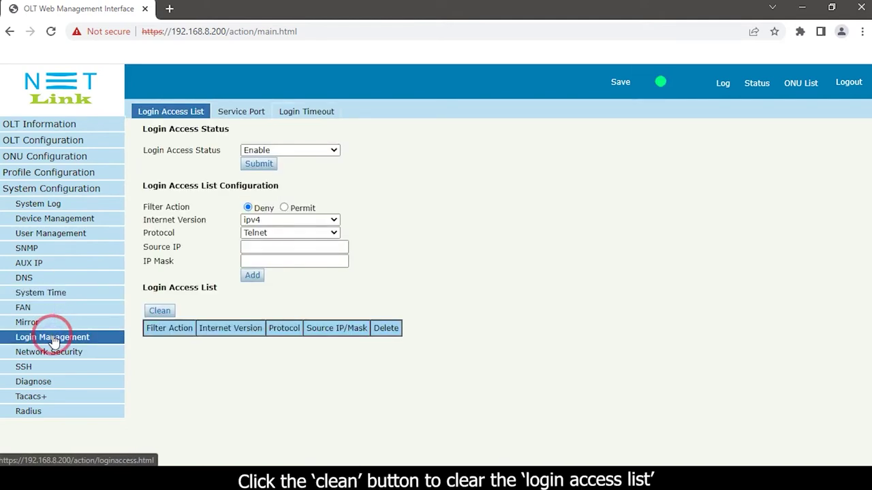
left_click(158, 311)
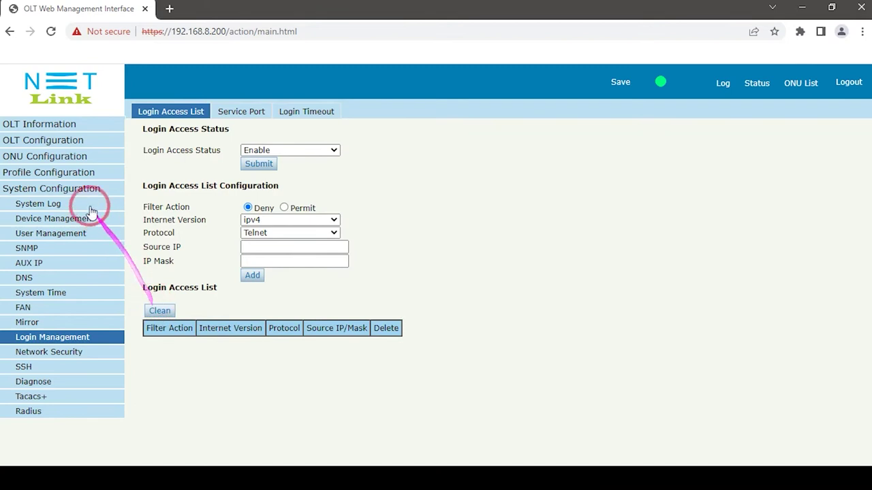
left_click(48, 173)
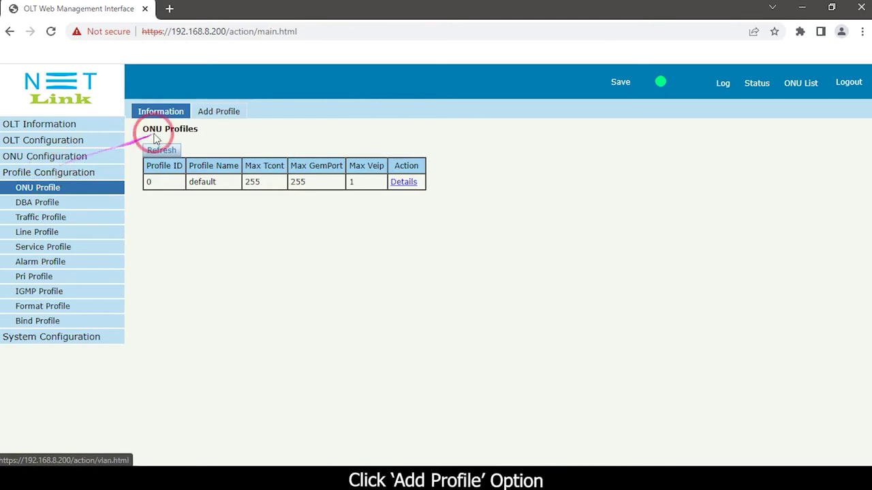
Add ONU profile 1GE with description 1GE and Max veip 1, and commit it
left_click(211, 116)
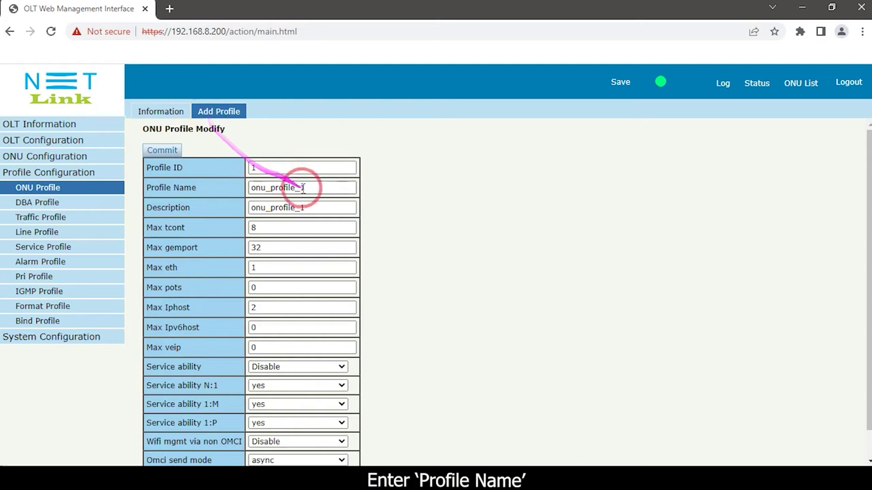
left_click_drag(312, 188, 249, 189)
key("BackSpace")
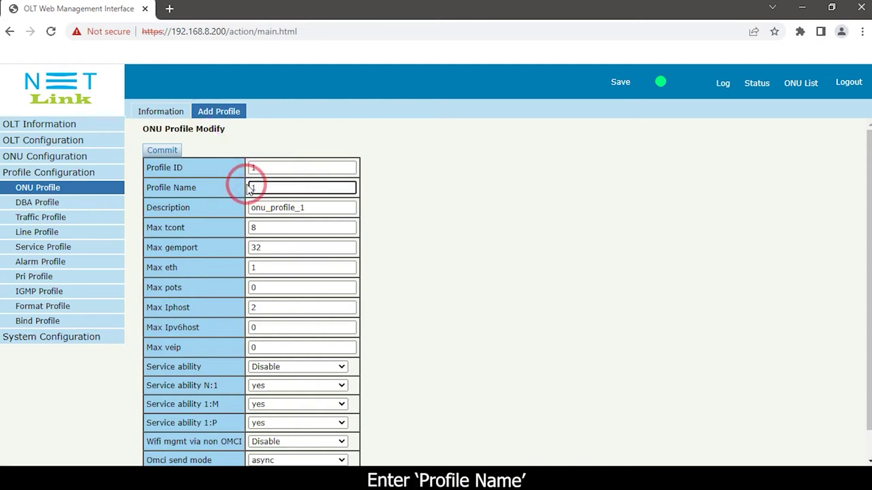
type("1GE")
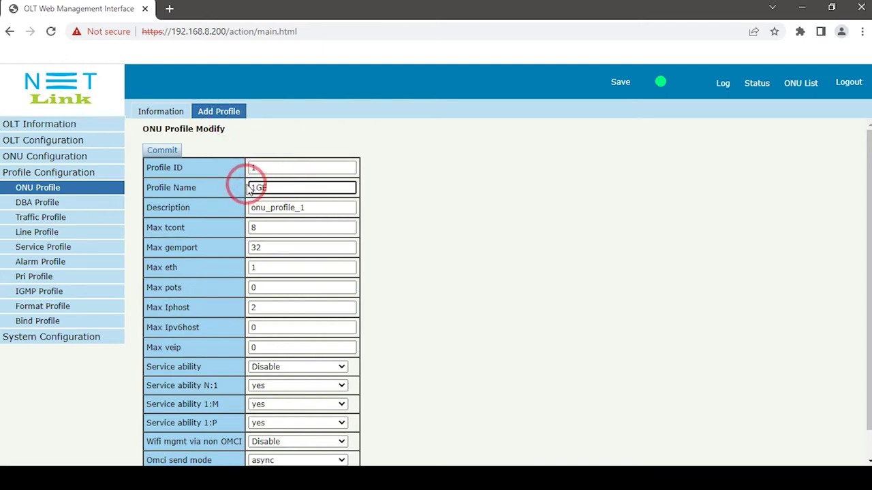
left_click_drag(307, 208, 253, 208)
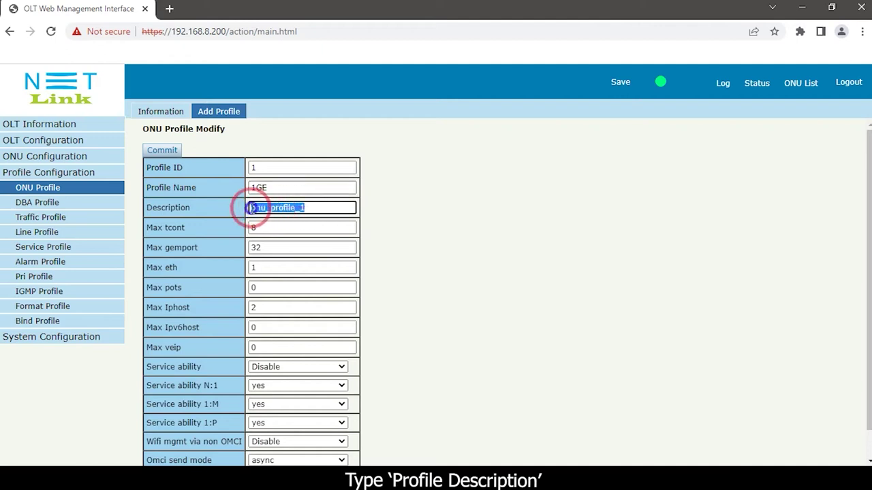
type("1GE")
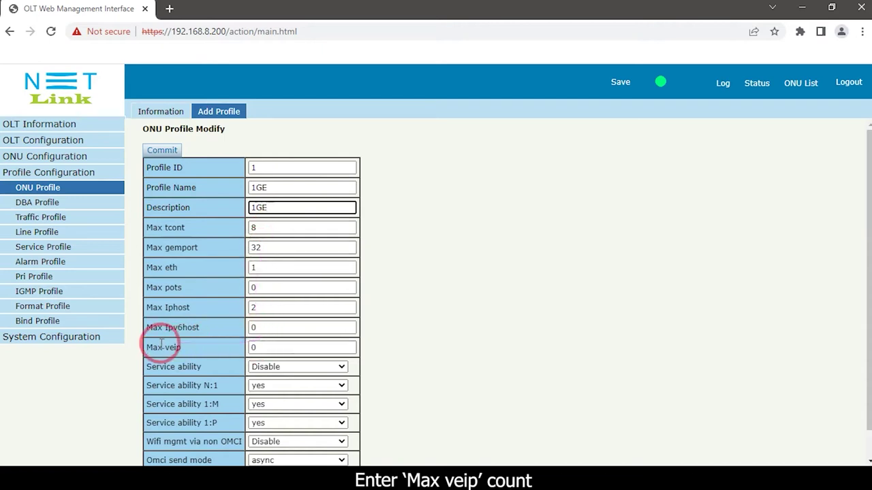
left_click(257, 347)
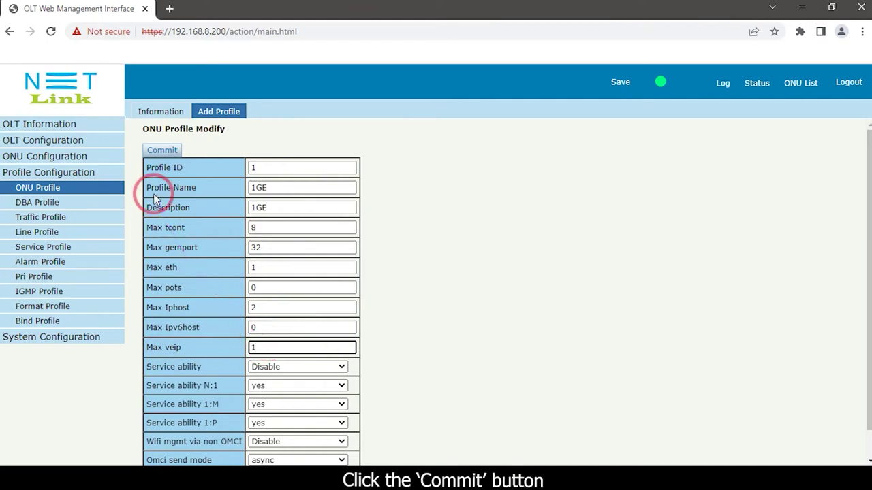
left_click(162, 150)
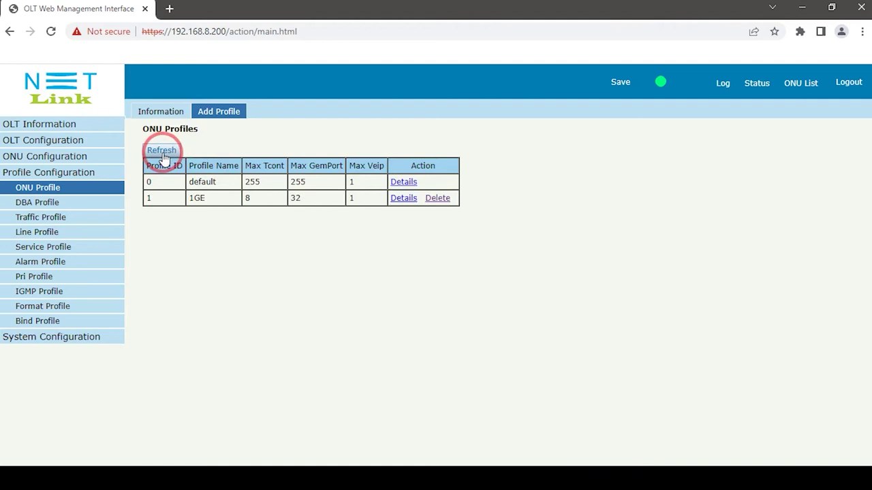
Start a new service profile (ID 1) and replace the default name srv_1 with ROUTE
left_click(41, 251)
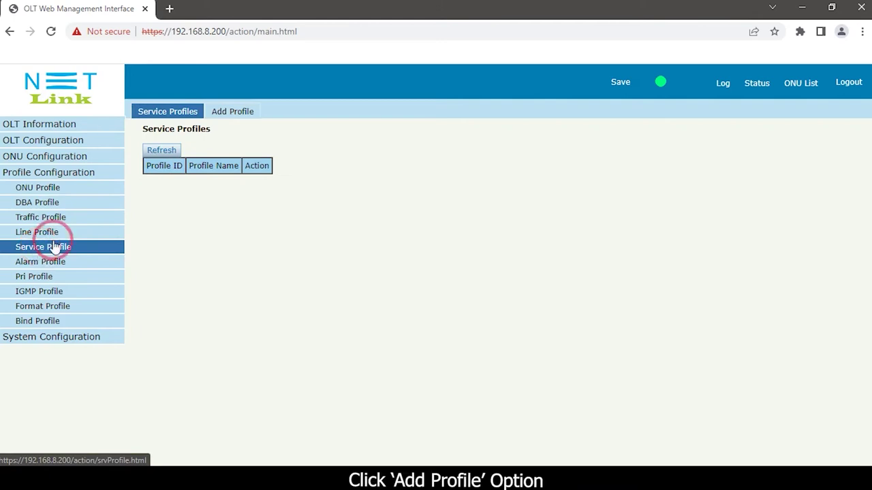
left_click(224, 113)
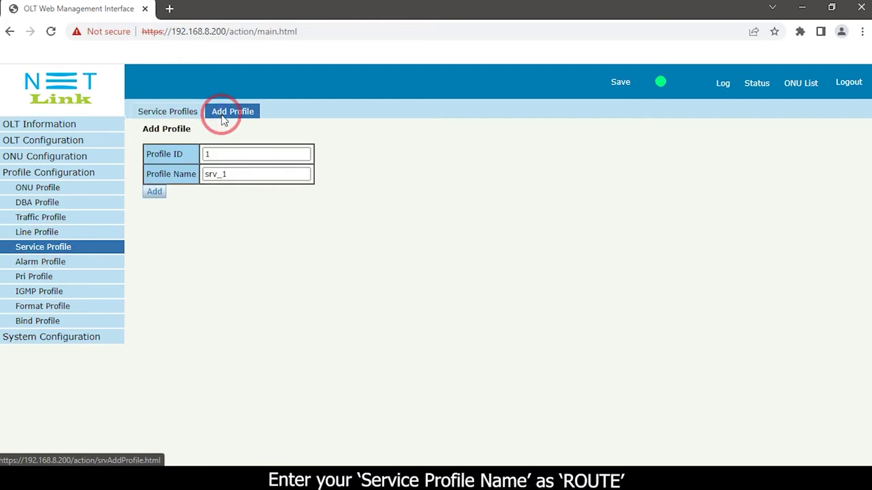
left_click_drag(226, 174, 203, 175)
type("R")
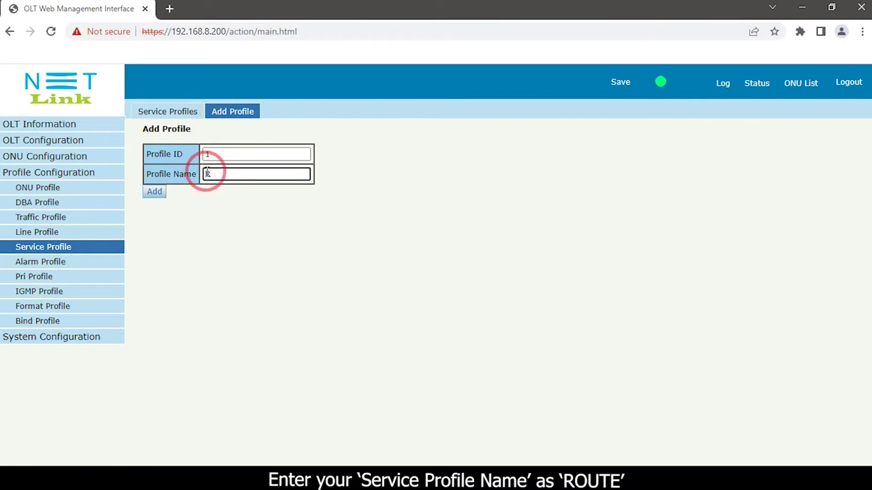
type("OUTE")
Add the ROUTE profile and give it a Transparent port VLAN on Veip port 1
left_click(156, 192)
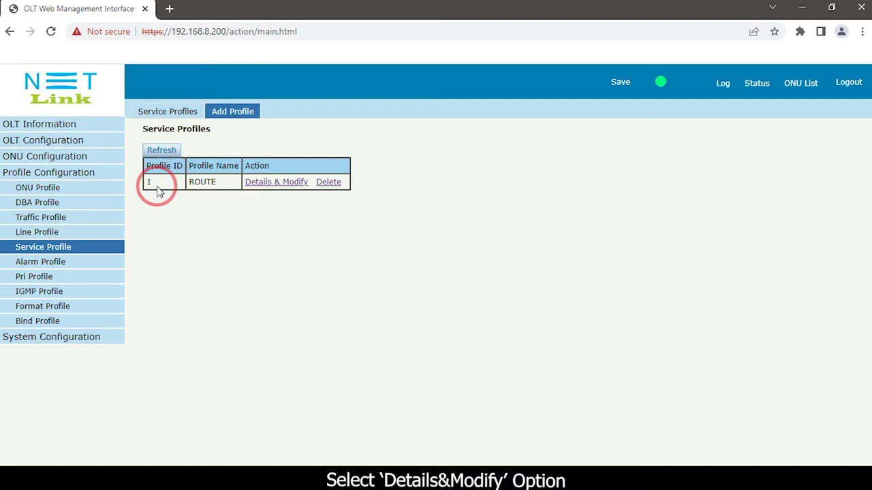
left_click(262, 181)
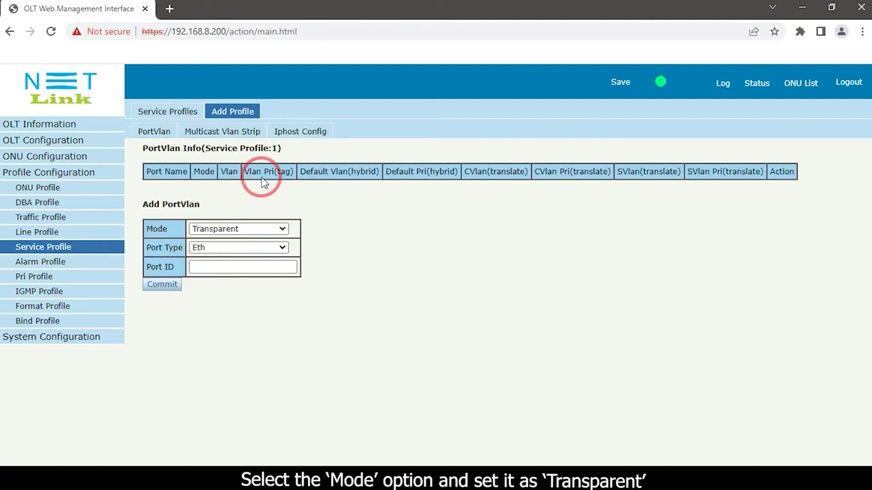
left_click(229, 229)
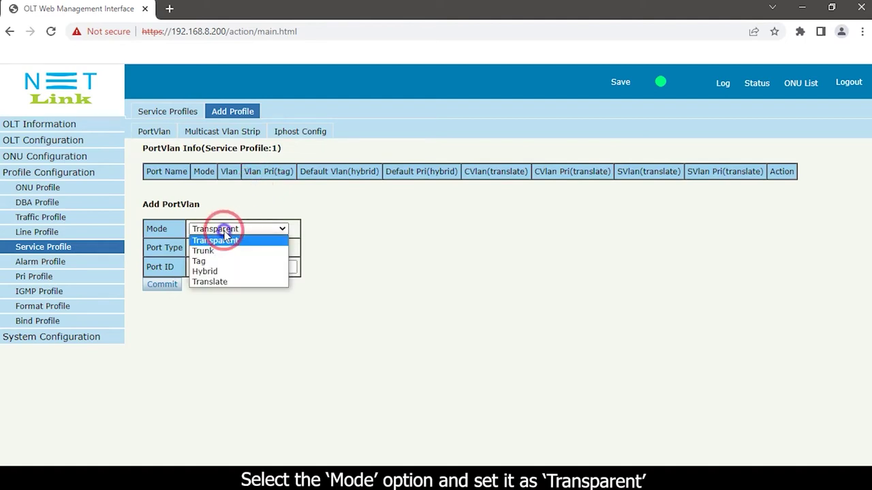
left_click(225, 242)
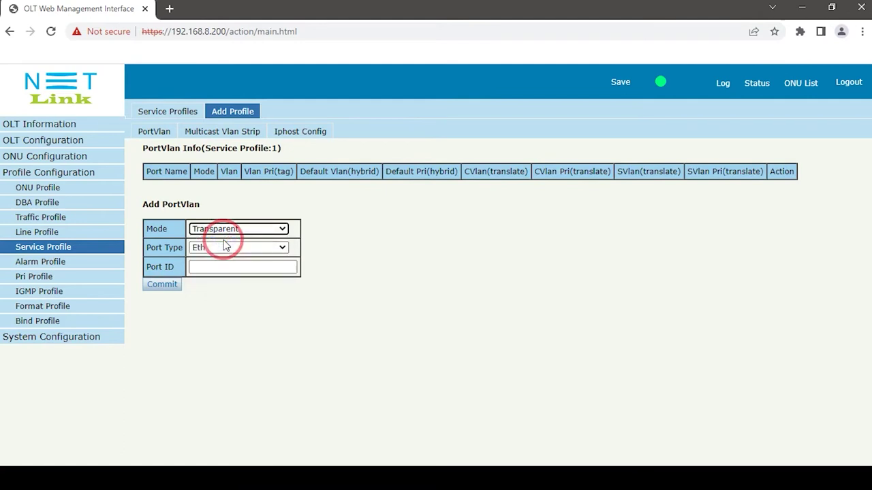
left_click(225, 248)
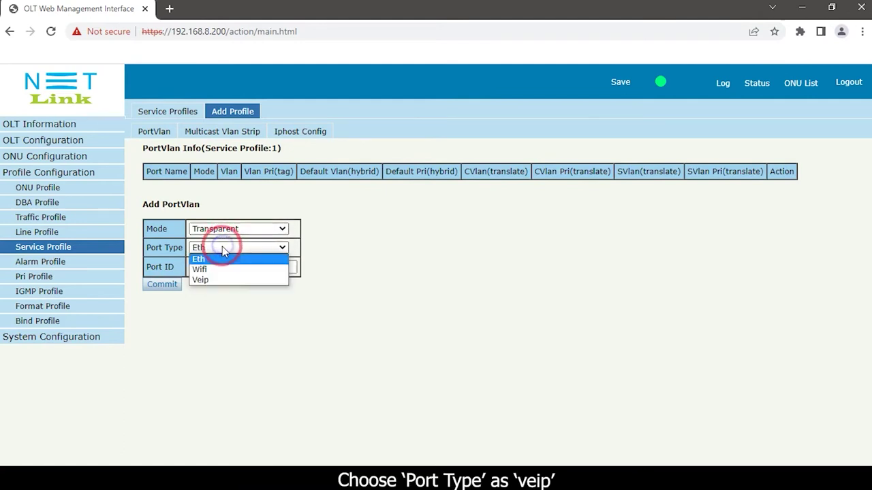
left_click(216, 278)
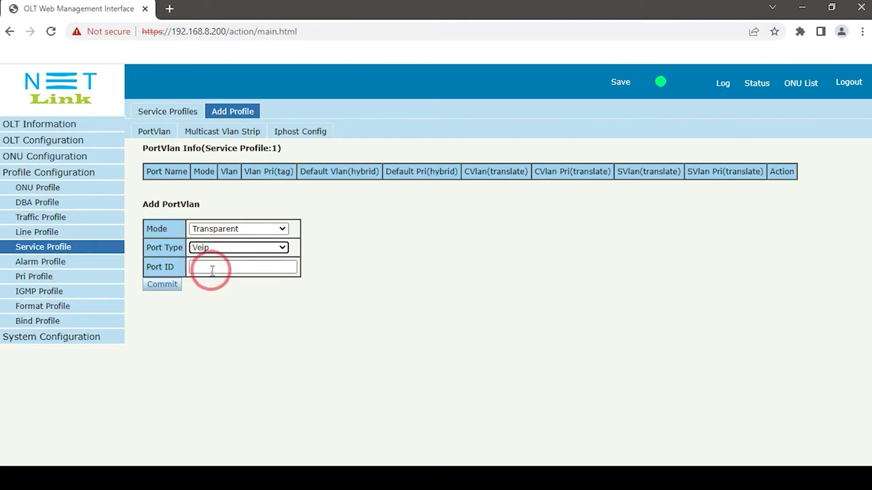
left_click(213, 269)
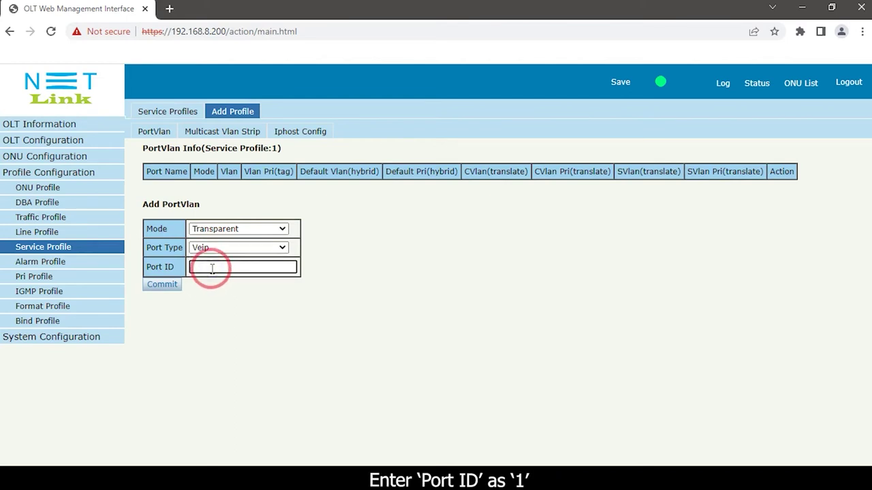
type("1")
left_click(175, 286)
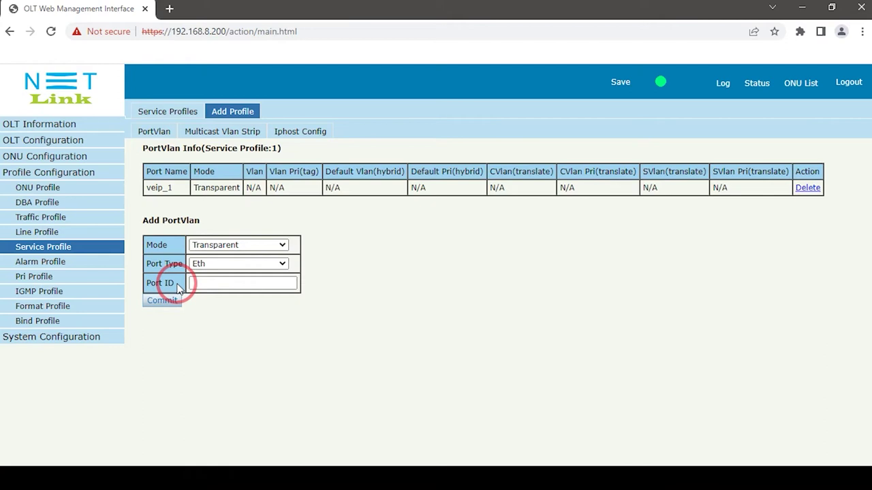
left_click(40, 124)
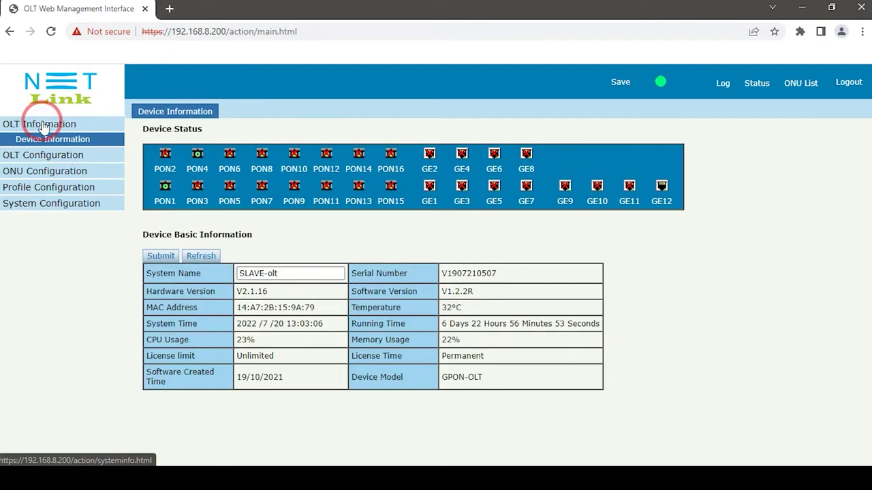
Add VLAN range 101-105 with description vlan101-105 to the VLAN table
left_click(41, 155)
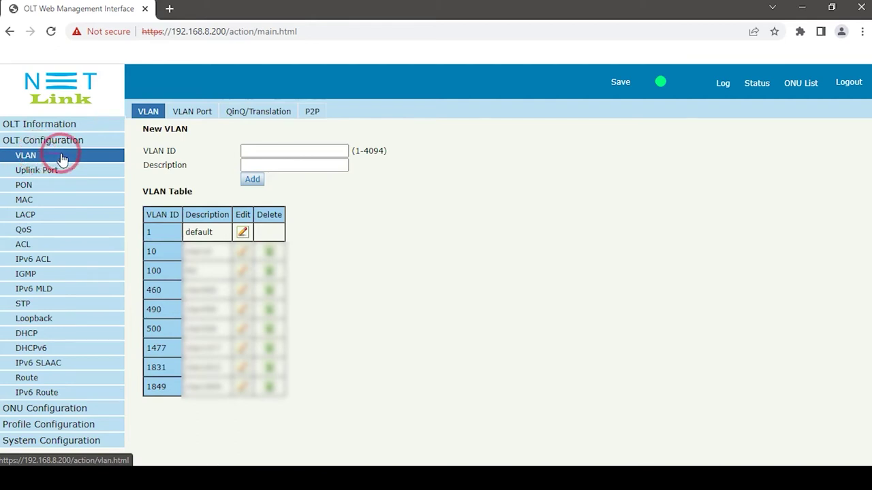
left_click(253, 150)
type("101-105")
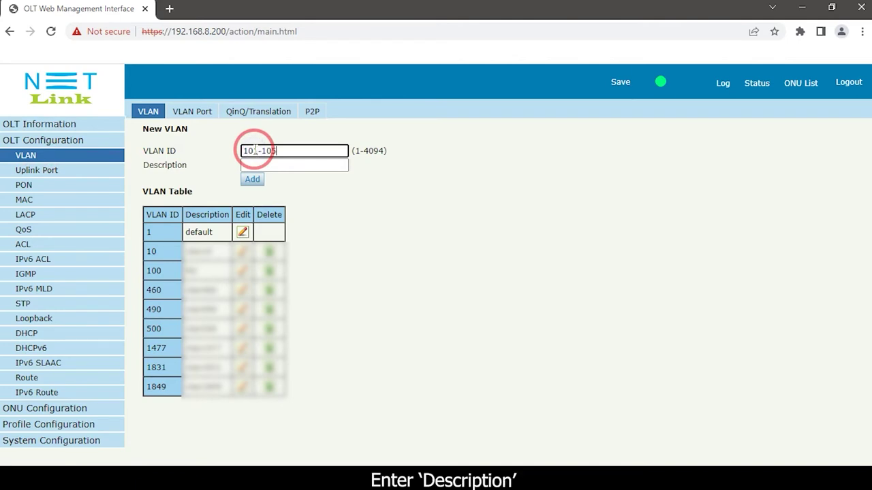
left_click(254, 151)
type("1")
left_click(258, 166)
type("vlan101-105")
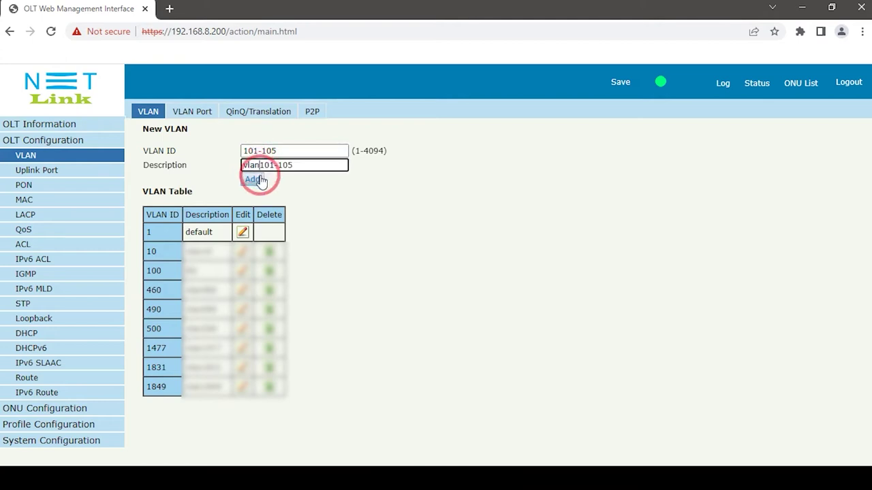
left_click(256, 179)
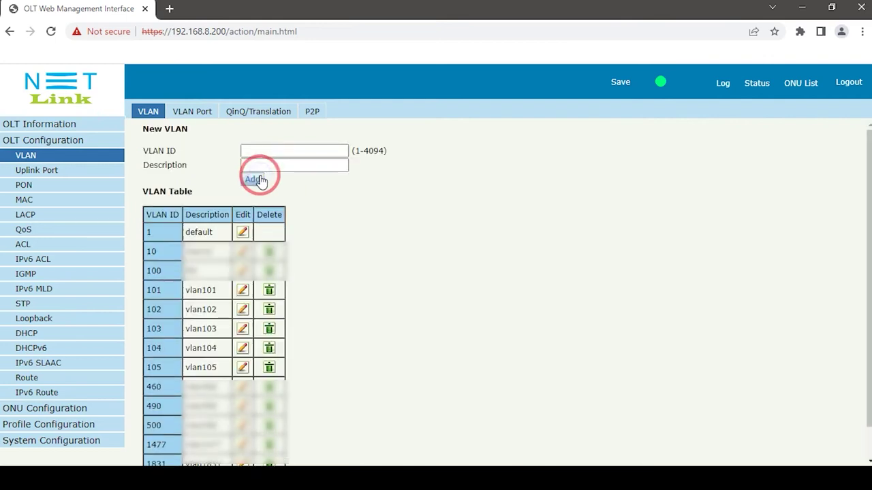
scroll(261, 179, "down", 1)
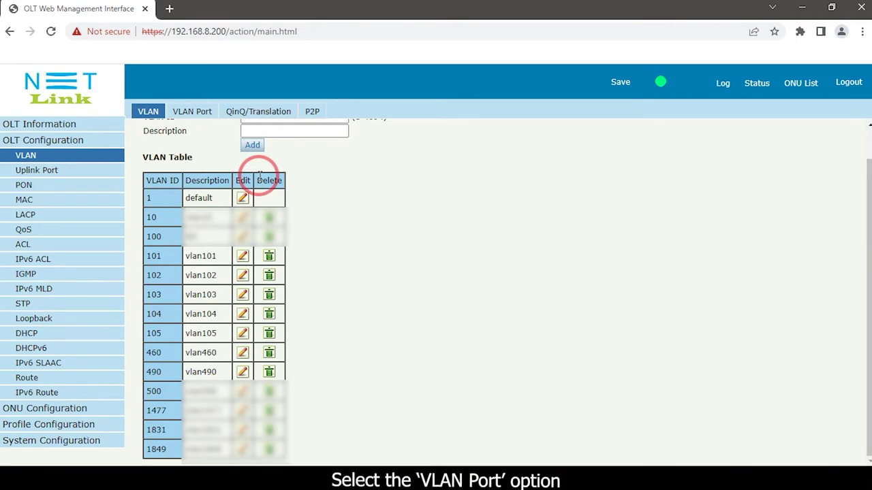
In the Port VLAN table, change GE1's setting for VLANs 101–105 and submit each VLAN
left_click(195, 113)
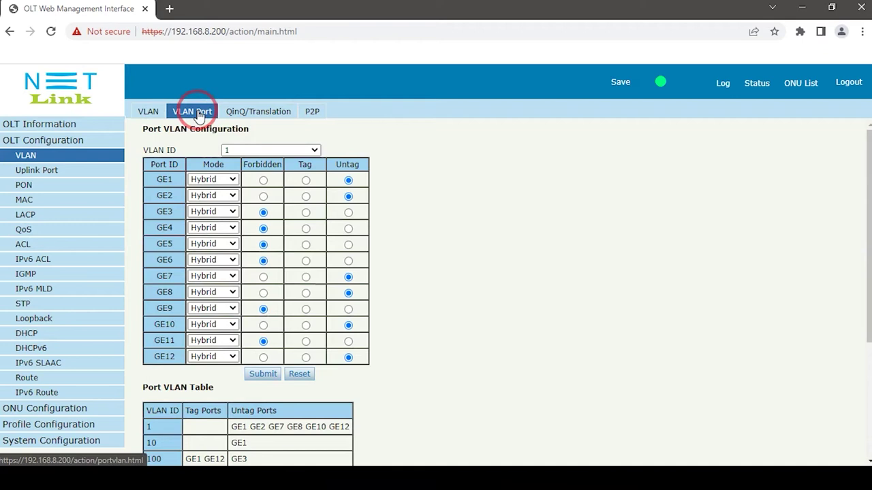
left_click(227, 148)
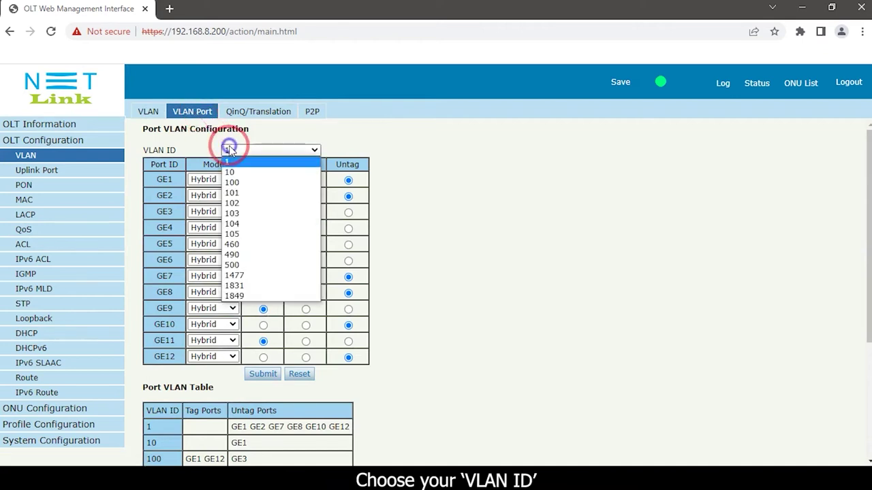
left_click(235, 193)
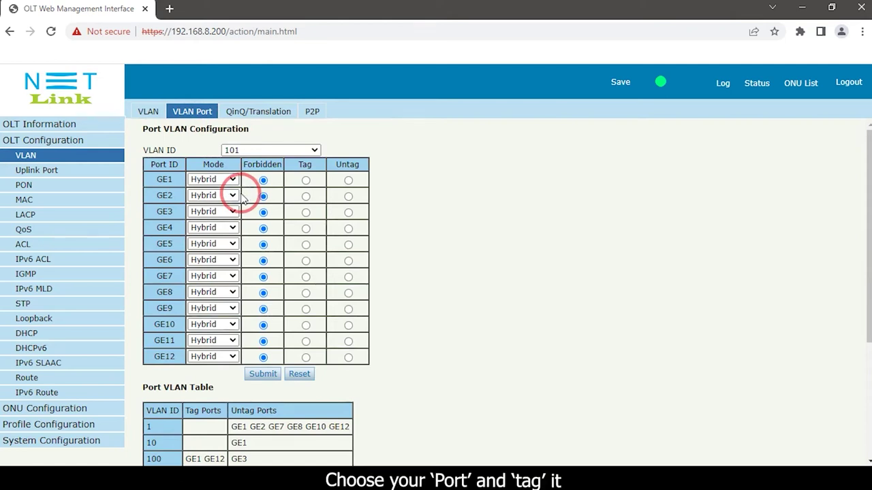
left_click(306, 181)
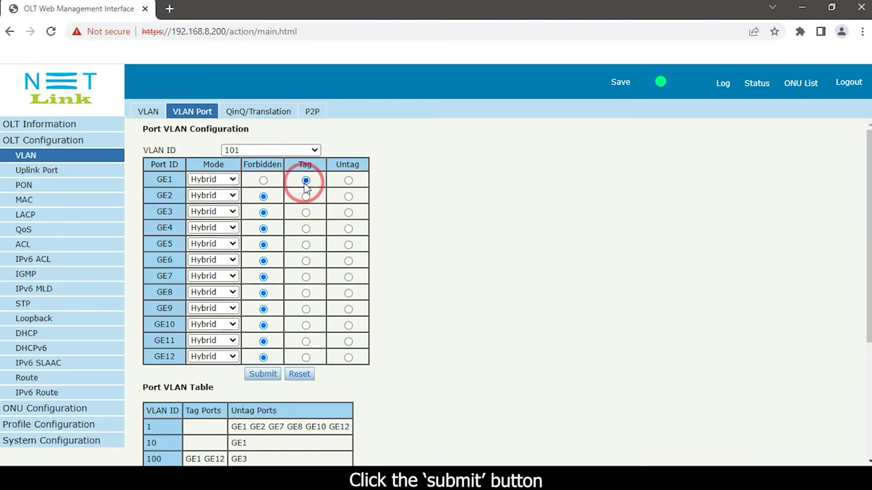
left_click(264, 374)
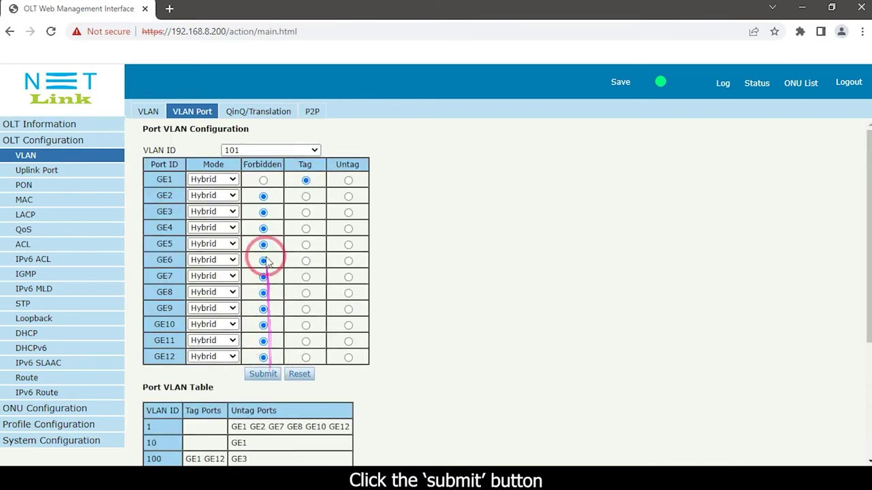
left_click(269, 150)
left_click(251, 202)
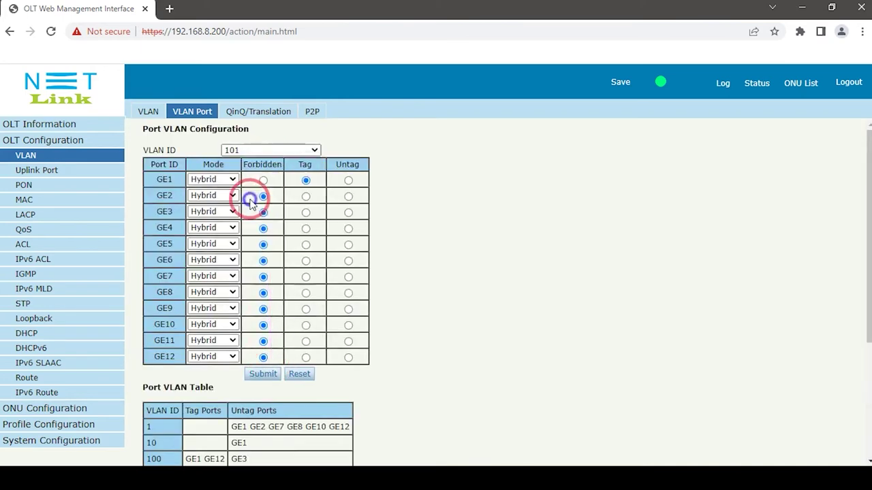
left_click(306, 180)
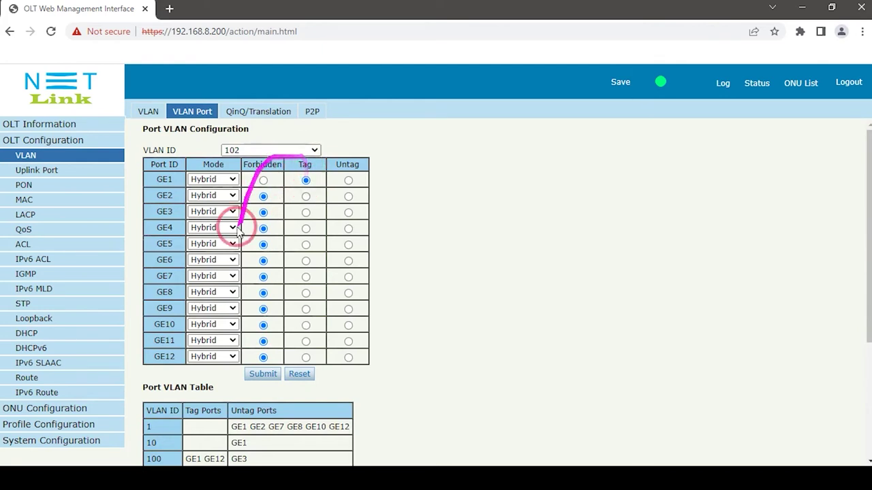
left_click(278, 151)
left_click(251, 216)
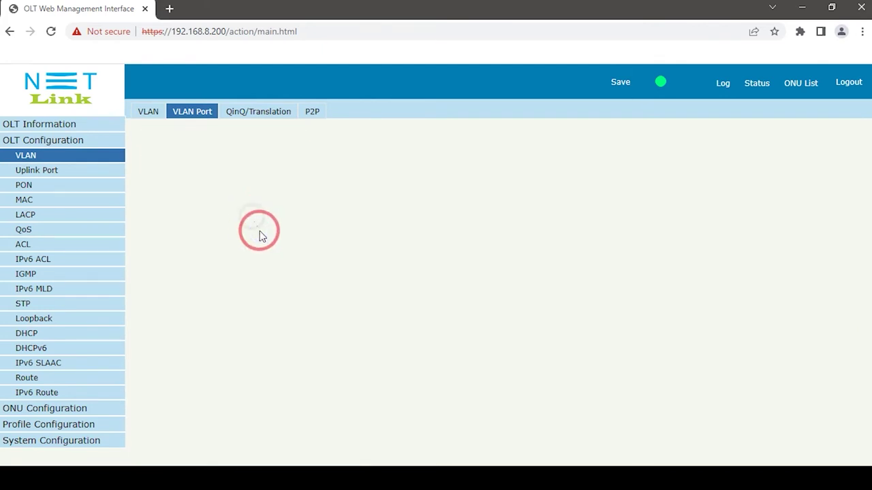
left_click(267, 373)
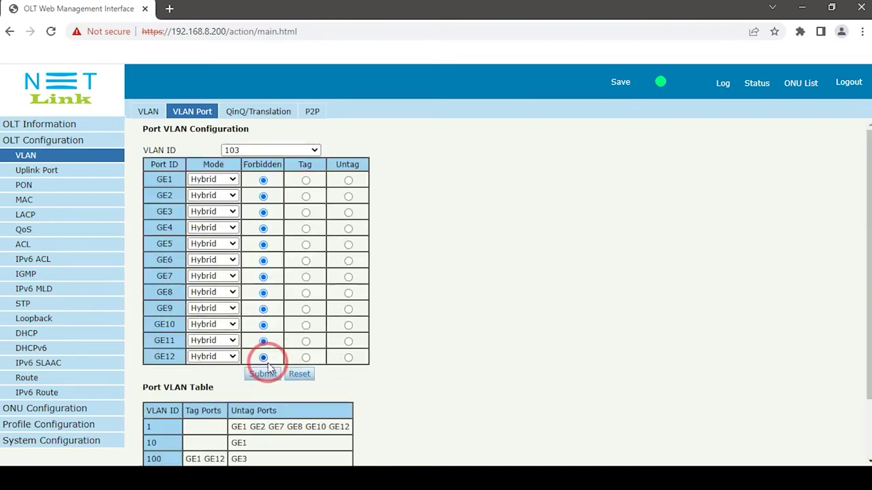
left_click(314, 151)
left_click(293, 224)
left_click(267, 373)
left_click(276, 151)
left_click(283, 233)
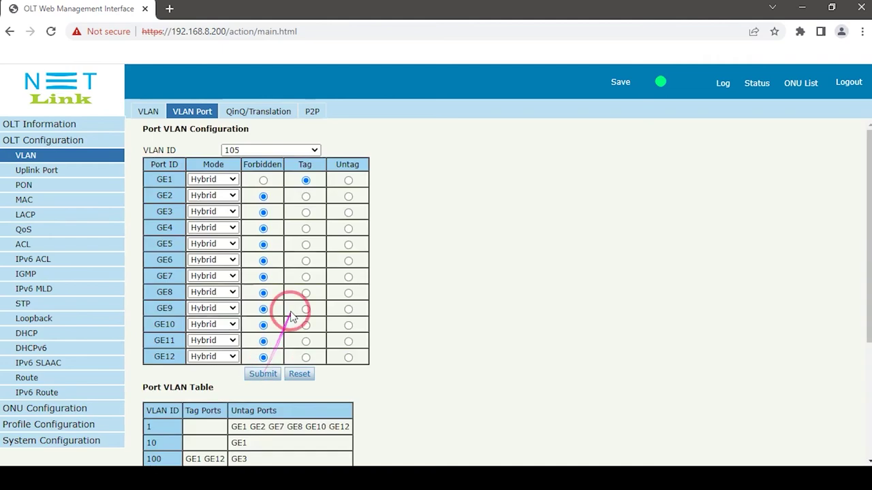
scroll(282, 341, "down", 3)
scroll(215, 314, "up", 3)
left_click(264, 181)
left_click(263, 374)
Make GE1 Forbidden in VLANs 102 and 104, and resubmit VLANs 101–105
left_click(270, 150)
left_click(247, 230)
left_click(312, 150)
left_click(241, 191)
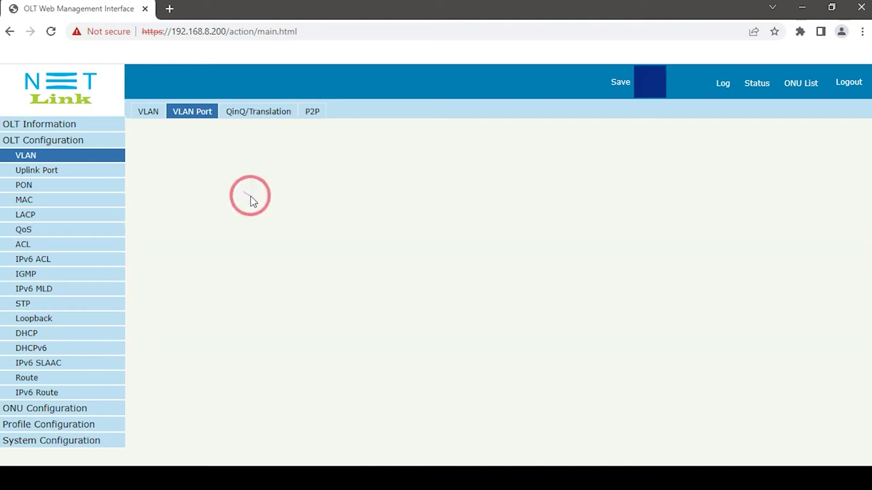
left_click(308, 152)
left_click(235, 202)
left_click(263, 180)
left_click(263, 373)
left_click(312, 150)
left_click(252, 214)
left_click(262, 373)
left_click(303, 150)
left_click(253, 223)
left_click(263, 179)
left_click(263, 374)
left_click(312, 151)
left_click(285, 235)
left_click(263, 374)
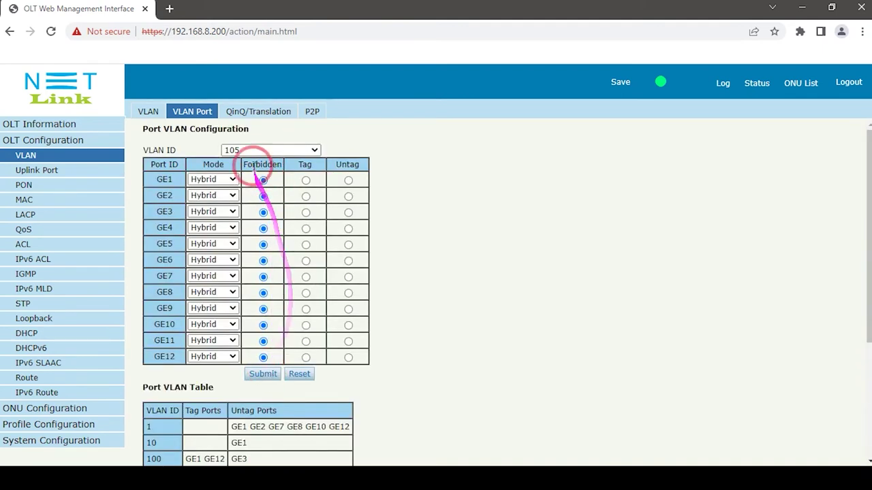
Tag GE3 into VLANs 101, 102 and 104, submitting each change
left_click(313, 151)
left_click(297, 185)
left_click(305, 213)
left_click(263, 374)
left_click(293, 147)
left_click(233, 198)
left_click(305, 213)
left_click(263, 374)
left_click(307, 150)
left_click(238, 212)
left_click(313, 150)
left_click(271, 228)
left_click(306, 212)
left_click(275, 371)
scroll(275, 368, "down", 2)
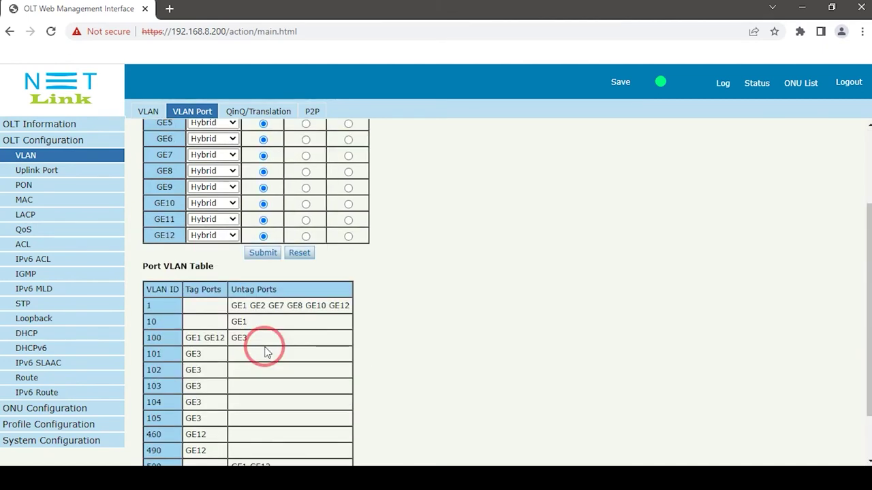
Add a VLAN with ID 2222 and description 'vlan2222' on the VLAN page
left_click(148, 111)
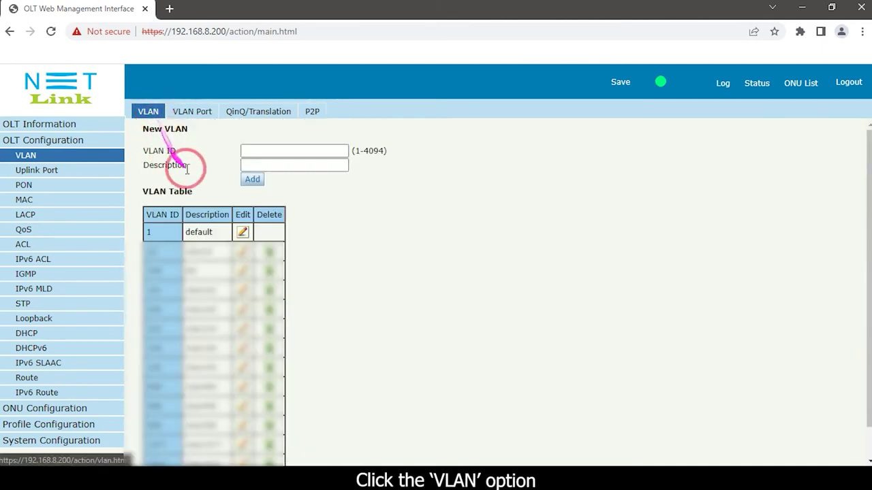
left_click(281, 152)
type("2222")
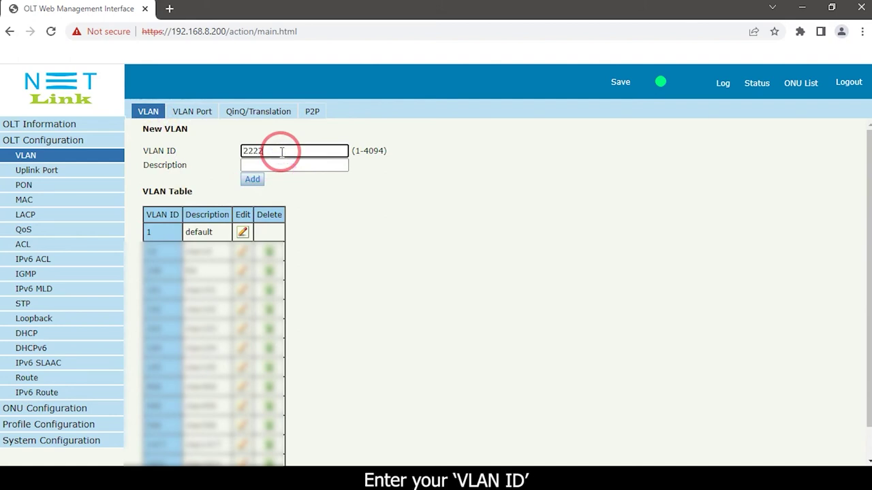
left_click(283, 166)
type("vlan2222")
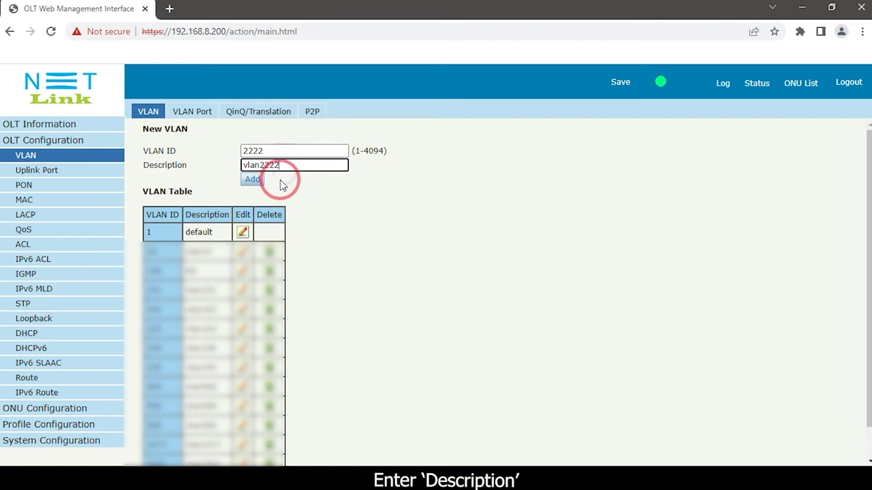
left_click(255, 181)
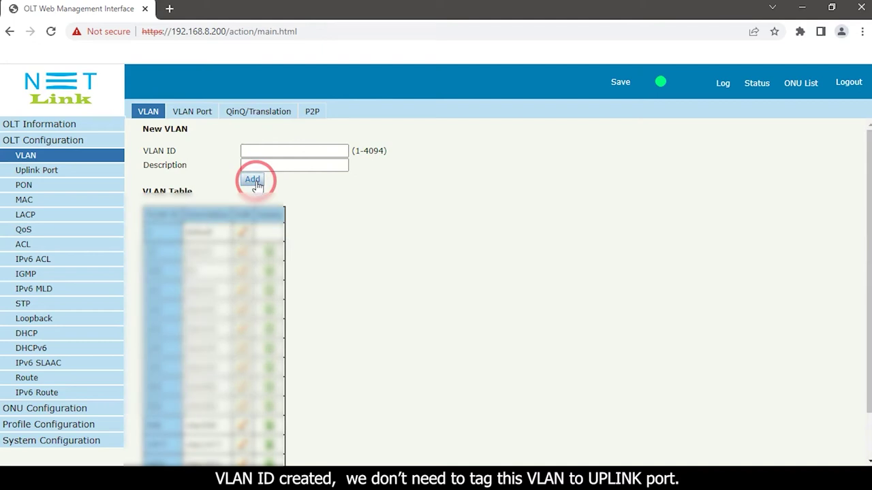
scroll(255, 190, "down", 1)
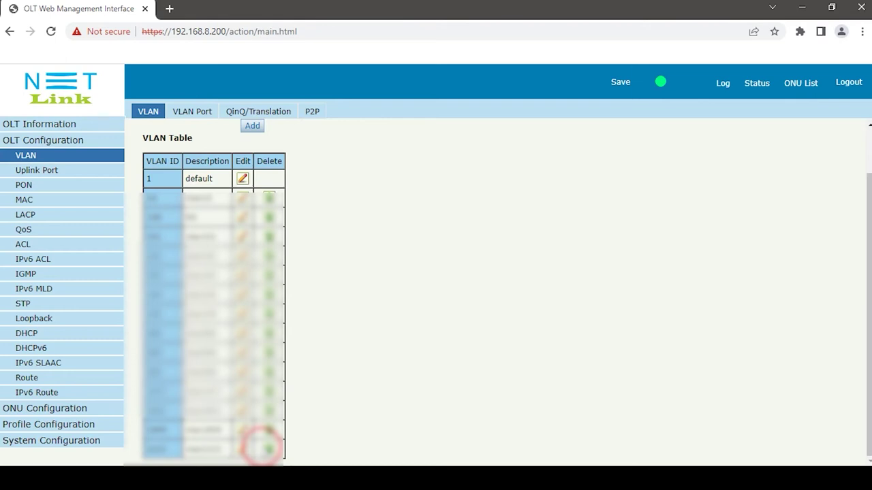
Give VLAN 2222 IP address 19168.1.100 with subnet mask 255.255.255.0 and submit it
left_click(27, 379)
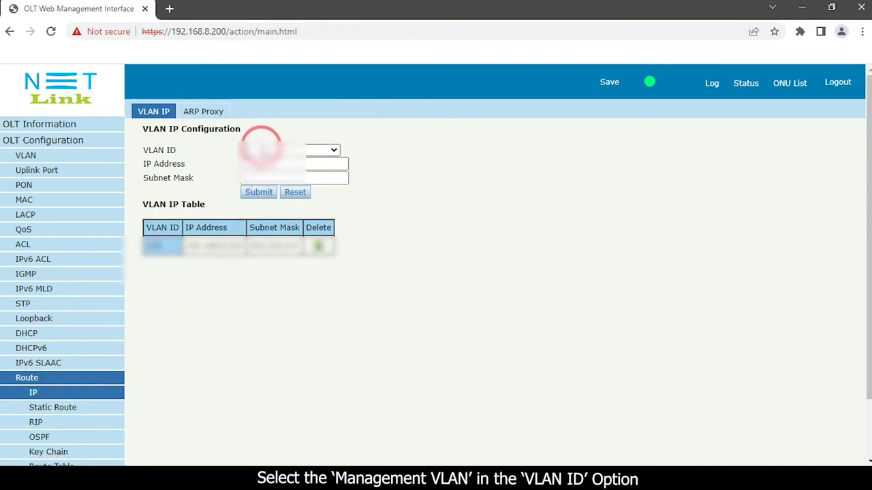
left_click(261, 147)
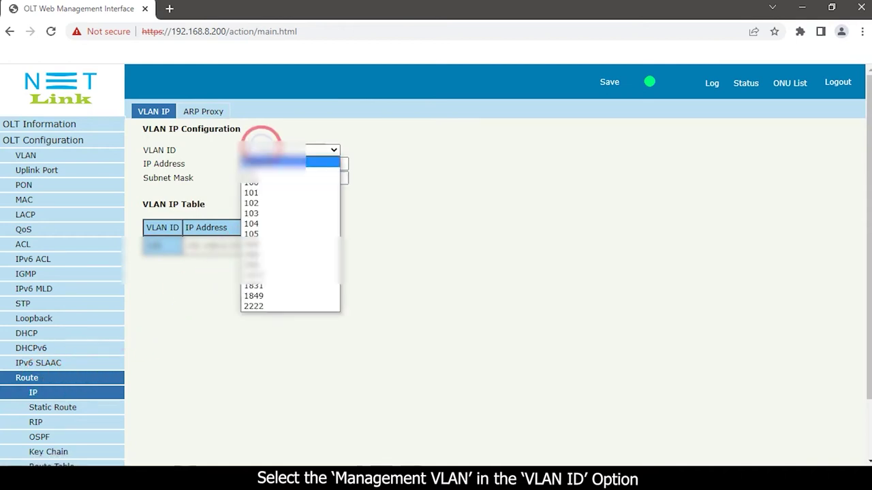
left_click(253, 307)
left_click(252, 164)
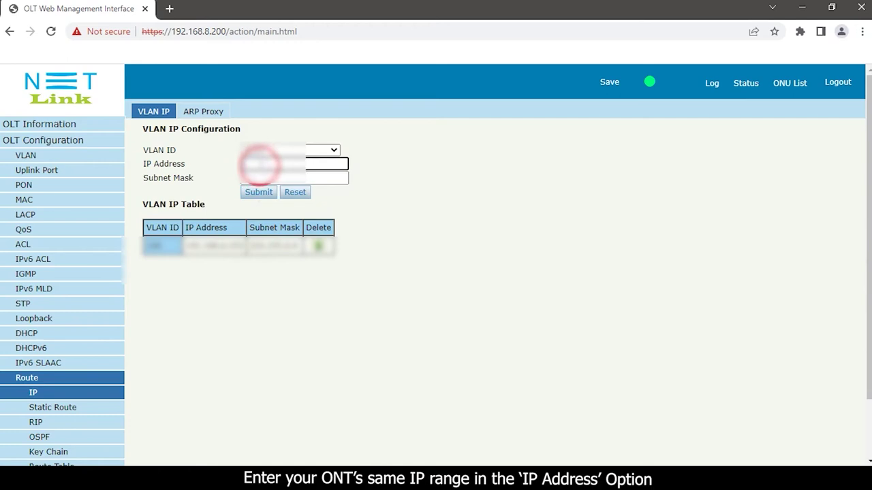
type("19168.1.100")
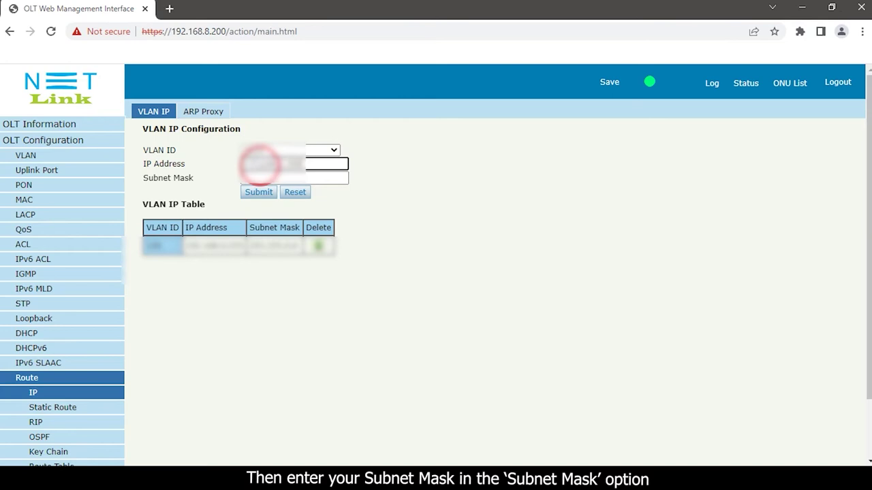
left_click(258, 178)
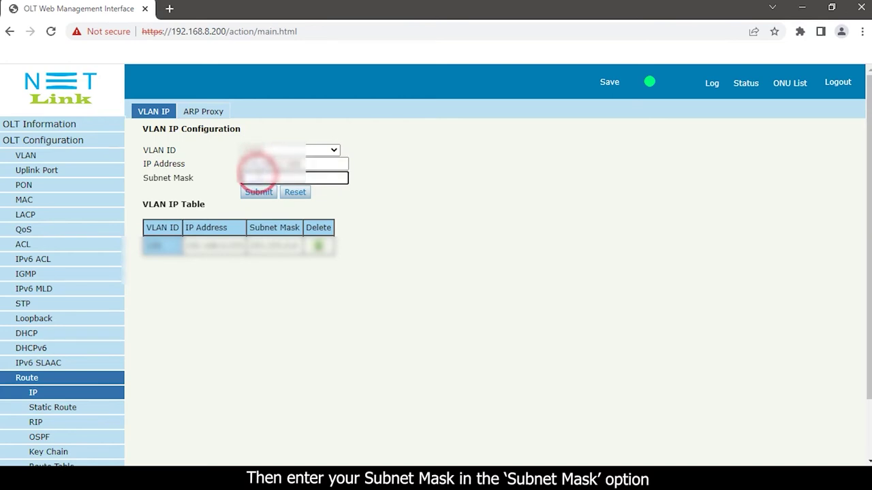
type("255.255.255.0")
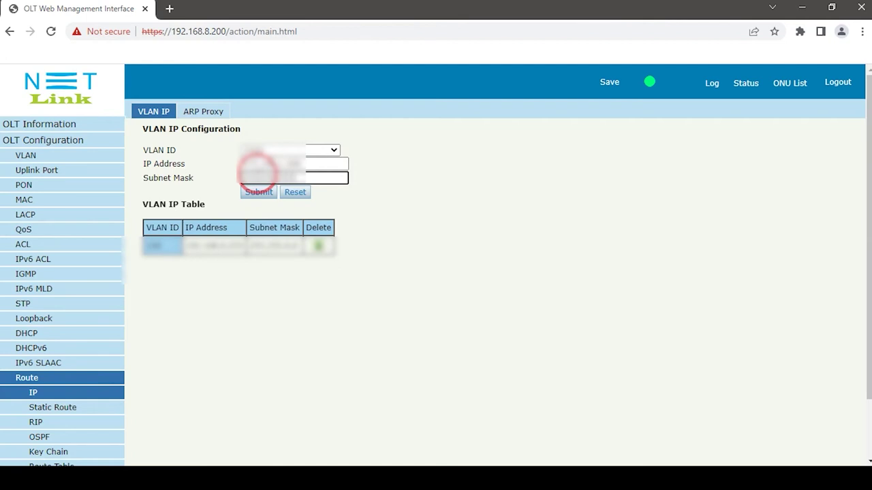
left_click(259, 192)
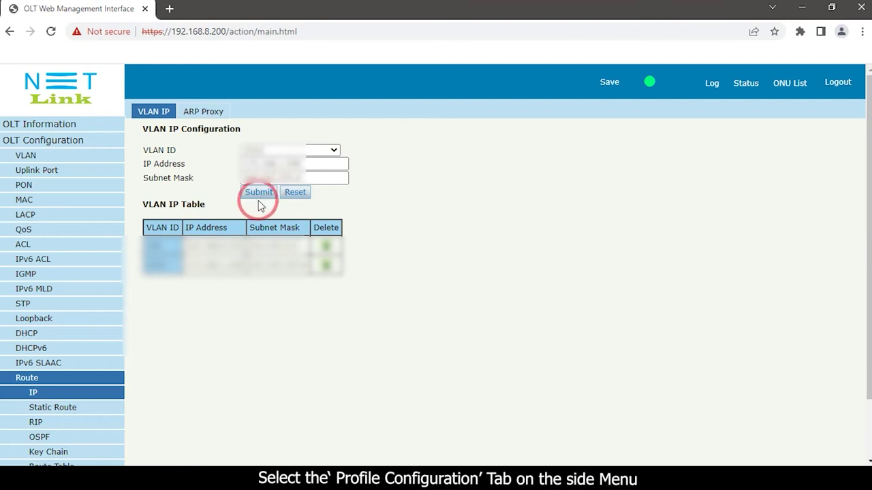
scroll(60, 288, "down", 1)
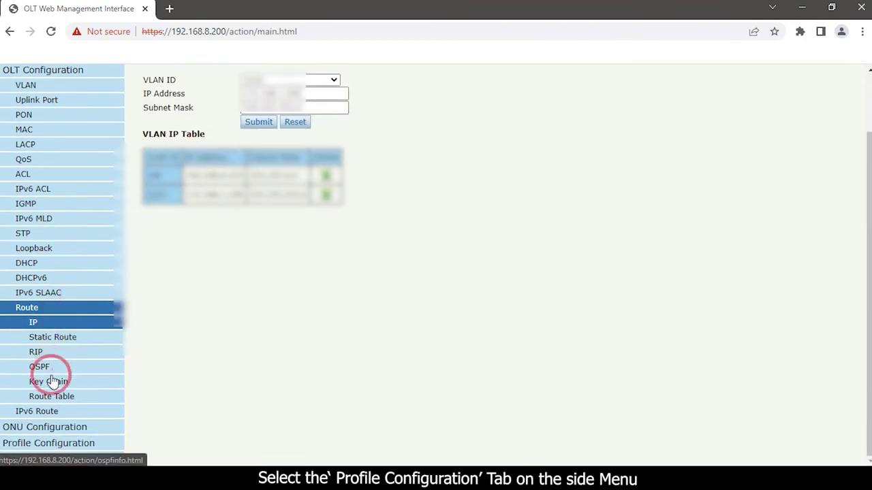
Create a new line profile named '101_105_2222' under Profile Configuration > Line Profile
left_click(60, 444)
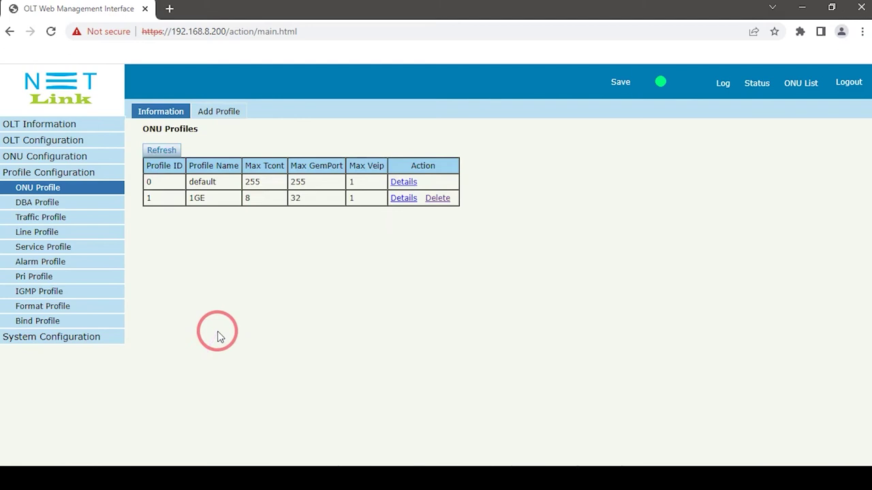
left_click(51, 232)
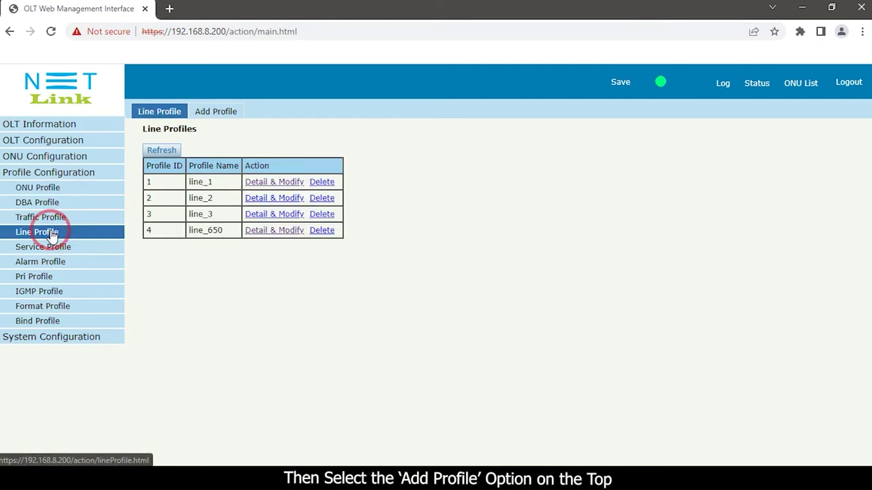
left_click(201, 113)
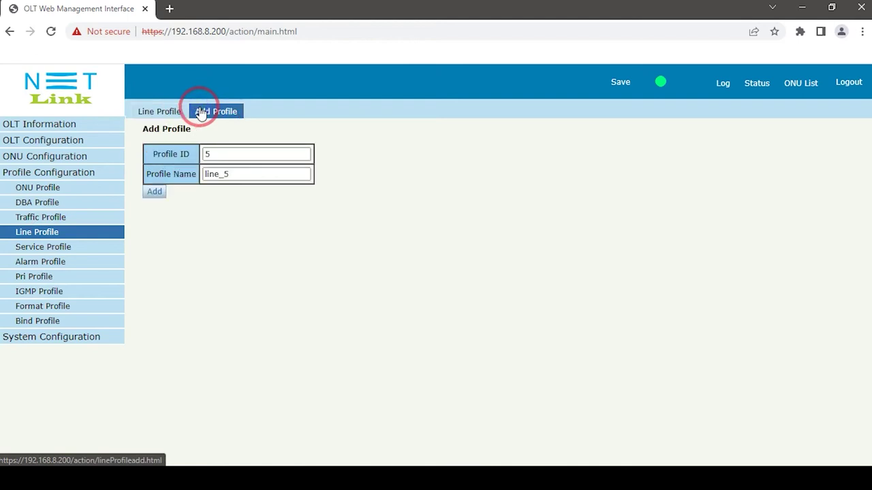
double_click(234, 174)
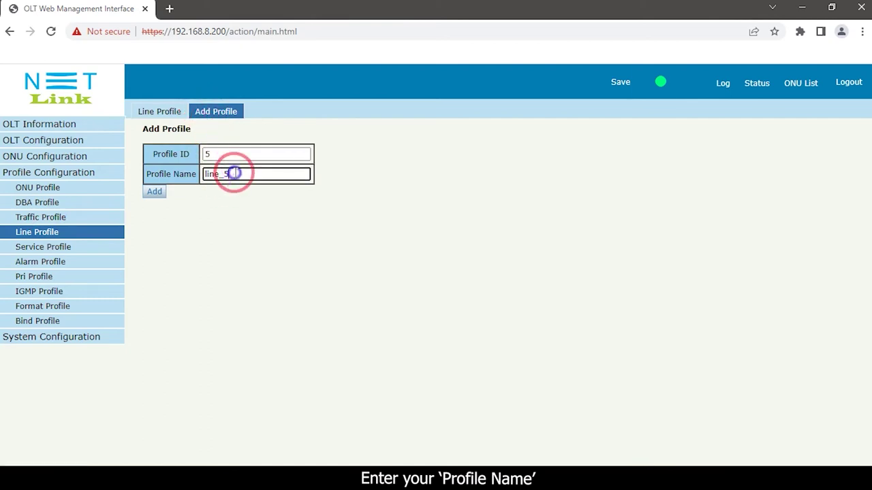
type("101_105_2222")
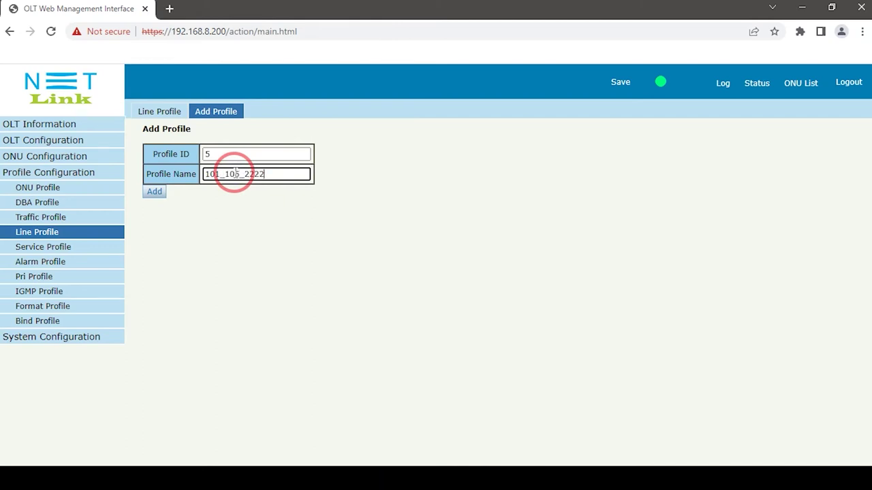
left_click(156, 192)
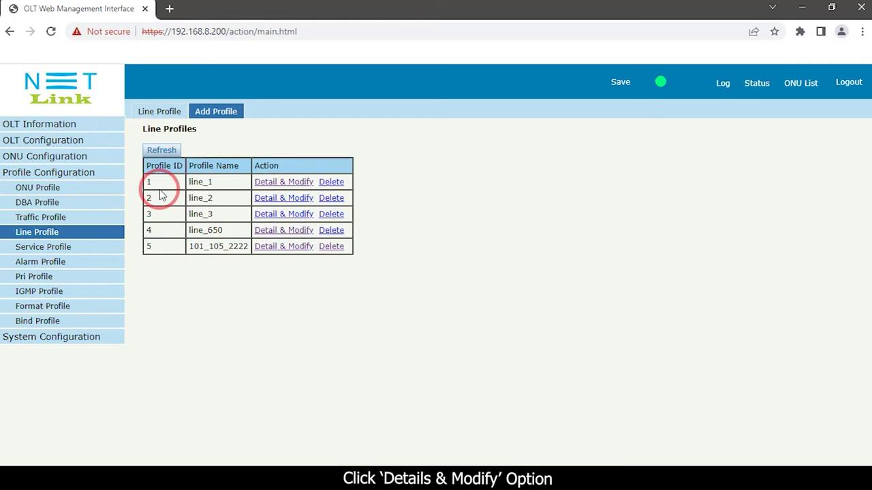
Add Tcont 1 with DBA profile default1 to line profile 101_105_2222
left_click(276, 248)
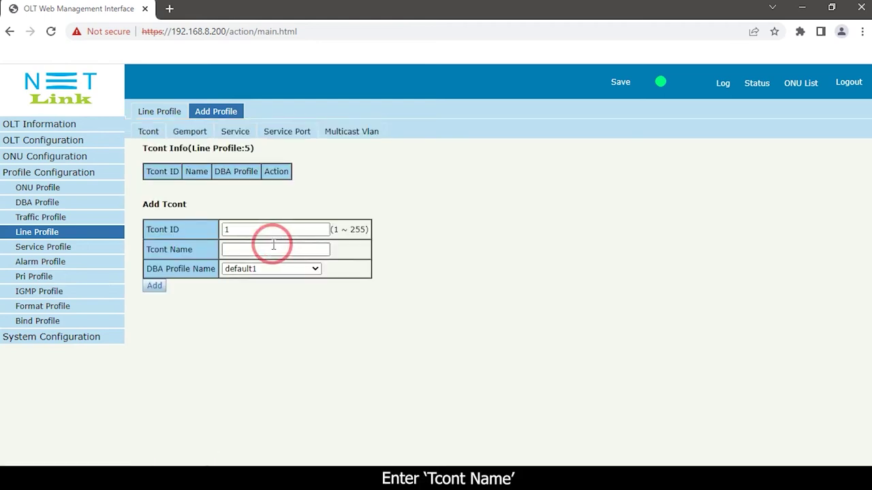
left_click(260, 248)
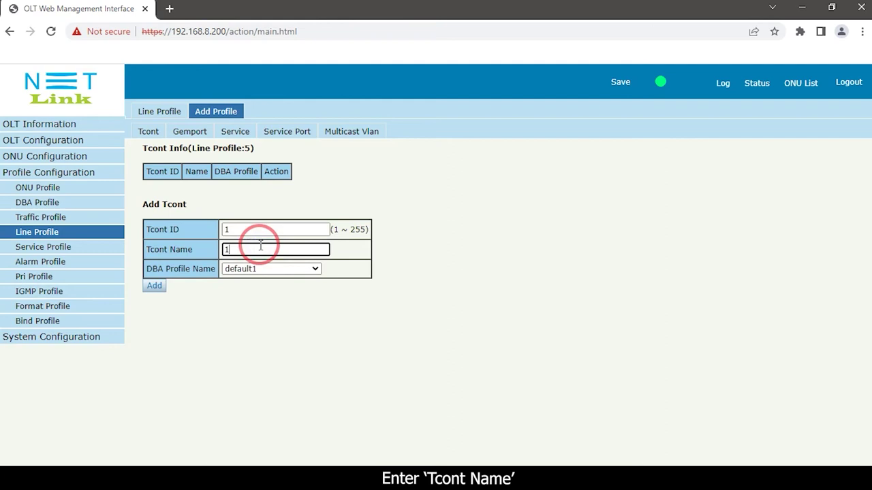
left_click(155, 287)
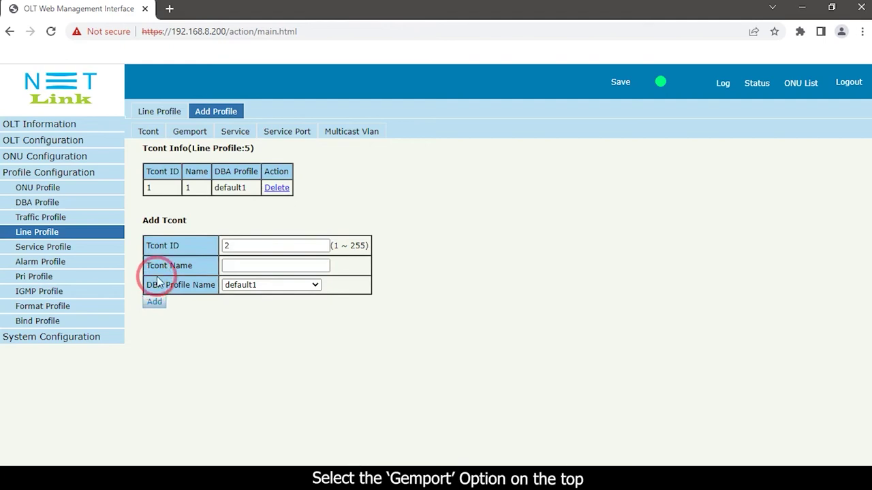
left_click(188, 133)
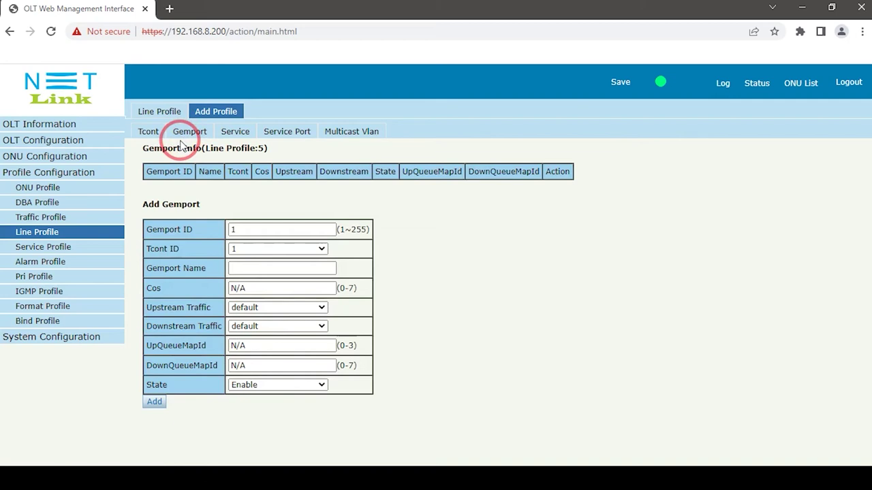
Add gemport 1 to the line profile
left_click(240, 270)
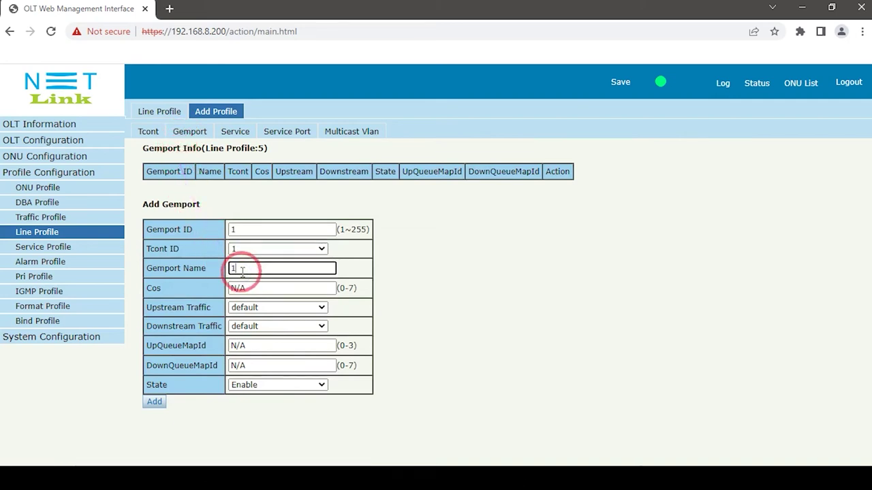
type("1")
left_click(154, 402)
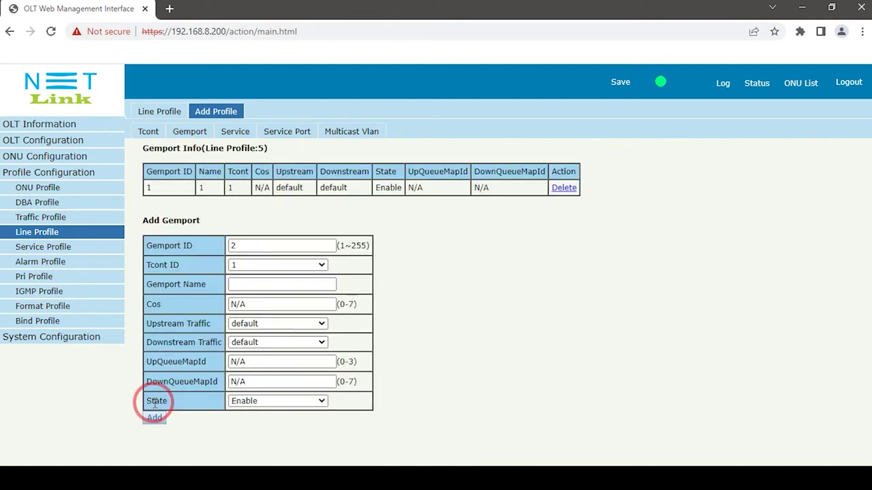
Add service ser_1 in Tag mode with VLAN list 101-105,2222
left_click(237, 134)
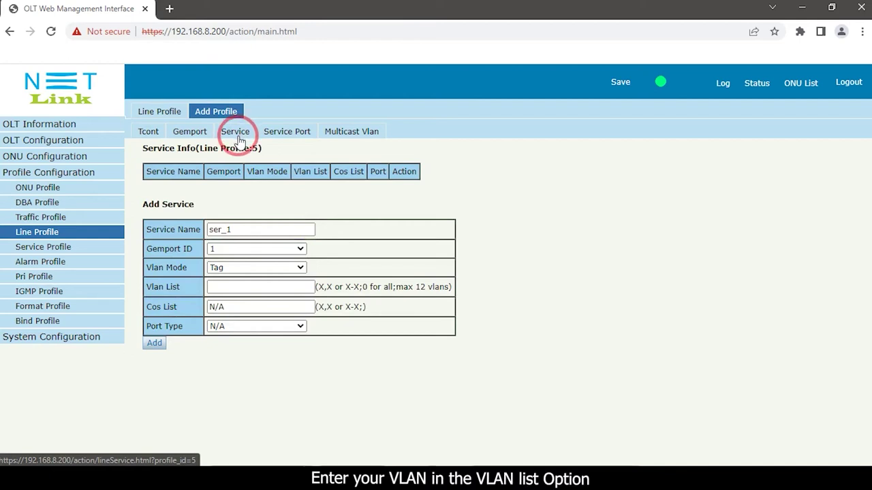
left_click(216, 285)
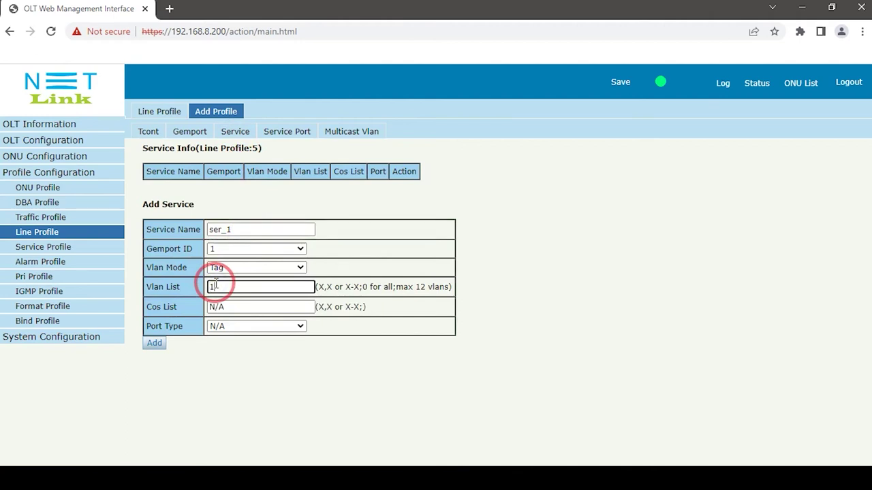
type("101-105,2222")
left_click(157, 343)
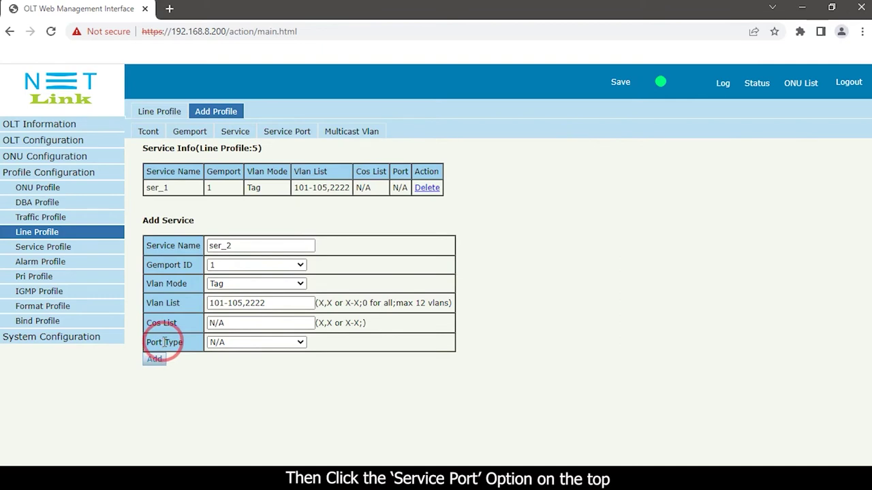
Add service ports for user VLANs 101, 102 and 103, each translated to itself
left_click(279, 141)
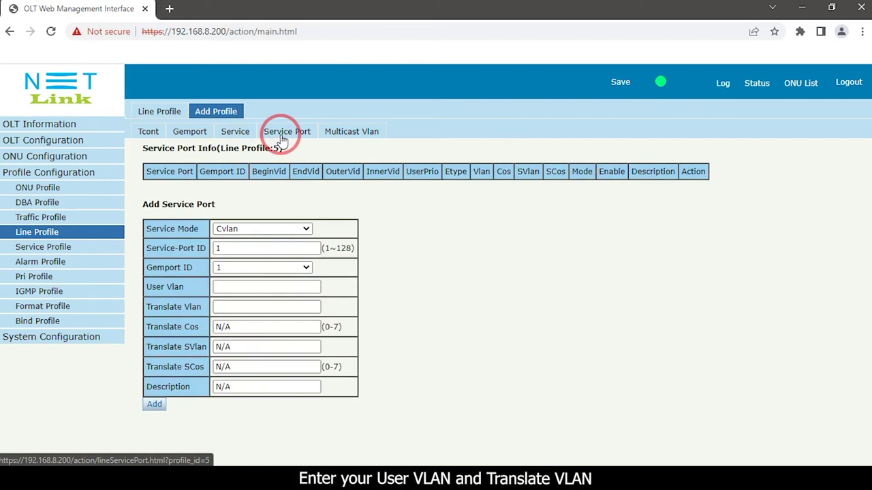
left_click(234, 284)
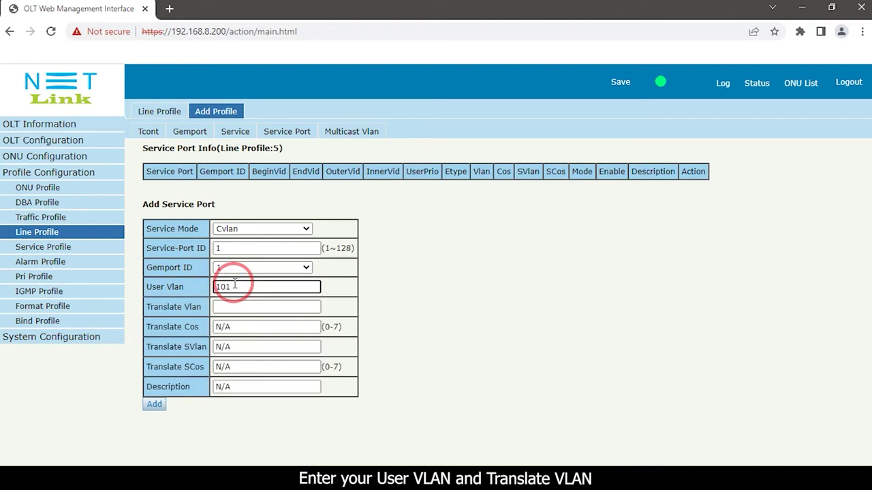
left_click(226, 307)
type("101")
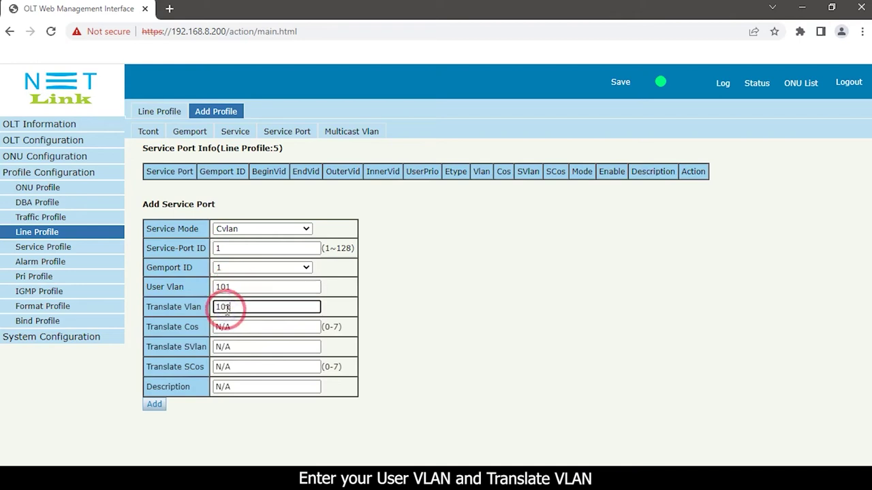
left_click(154, 404)
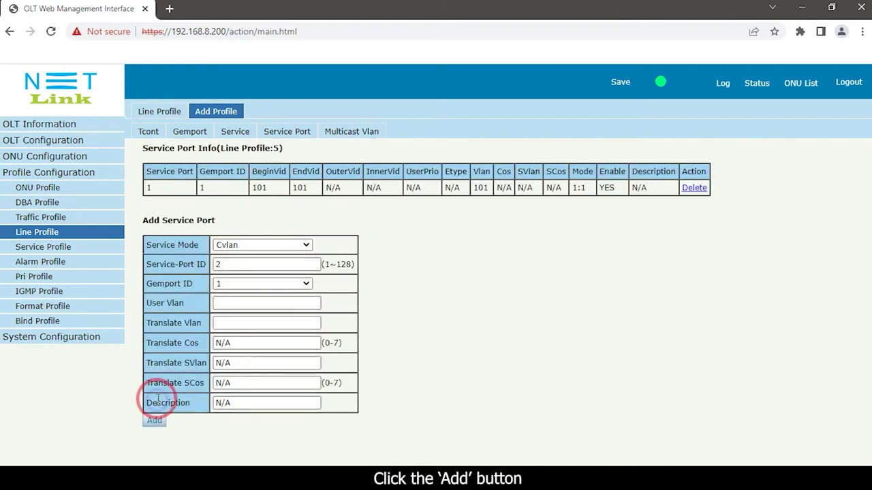
left_click(223, 303)
type("102")
left_click(225, 323)
type("102")
left_click(154, 420)
left_click(220, 318)
type("103")
left_click(219, 337)
type("103")
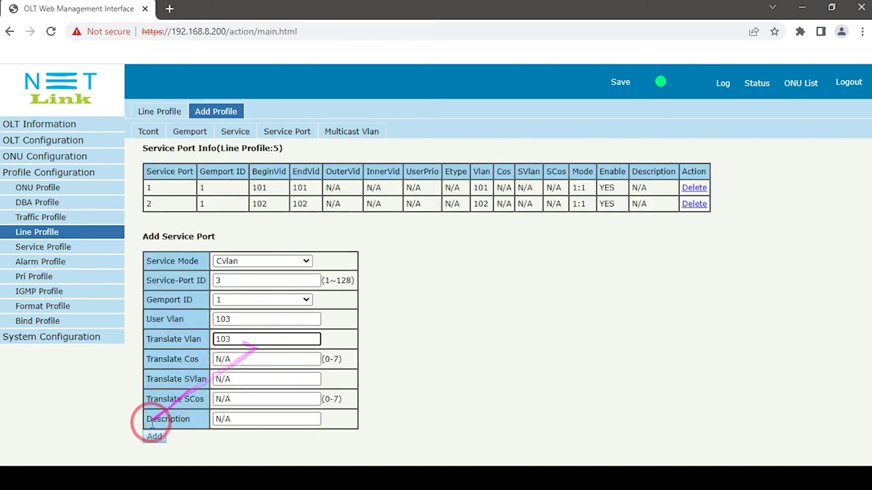
left_click(153, 437)
Add service ports for user VLANs 104, 105 and 2222, each translated to itself
left_click(219, 334)
type("104")
left_click(223, 354)
type("104")
left_click(154, 452)
left_click(218, 351)
type("105")
left_click(252, 368)
type("105")
scroll(258, 372, "down", 1)
left_click(154, 455)
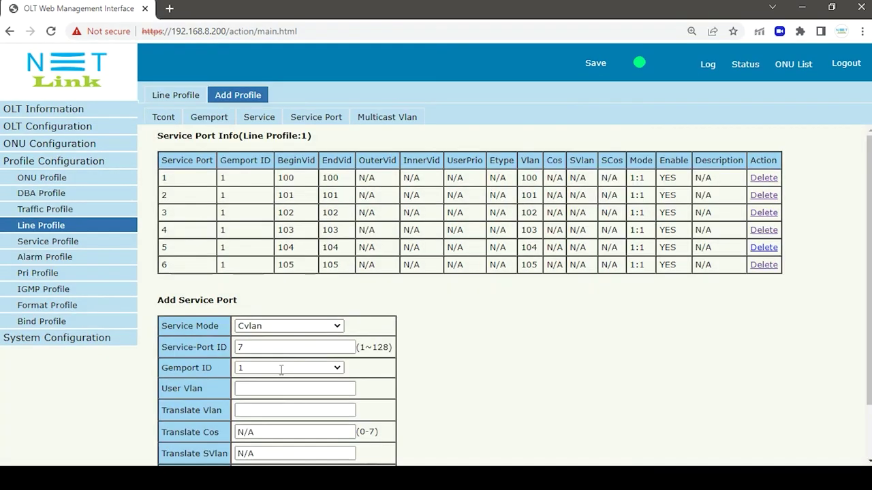
left_click(281, 394)
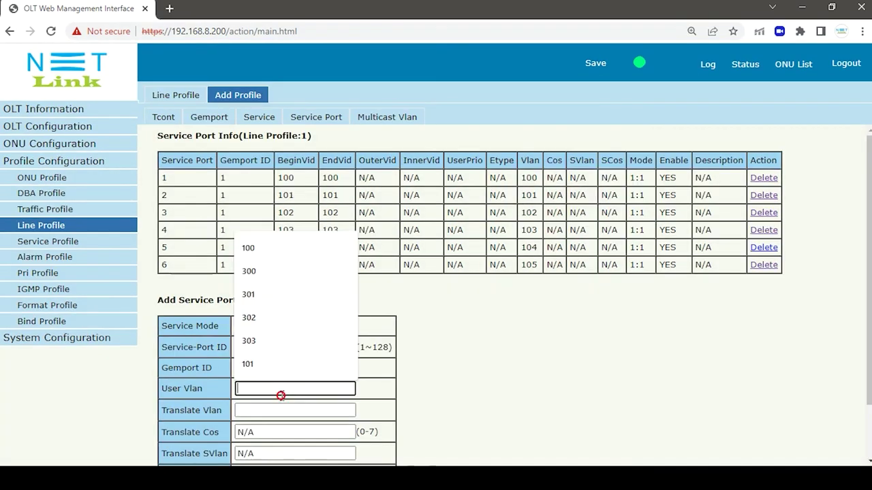
type("2222")
key("Tab")
type("2222")
key("Return")
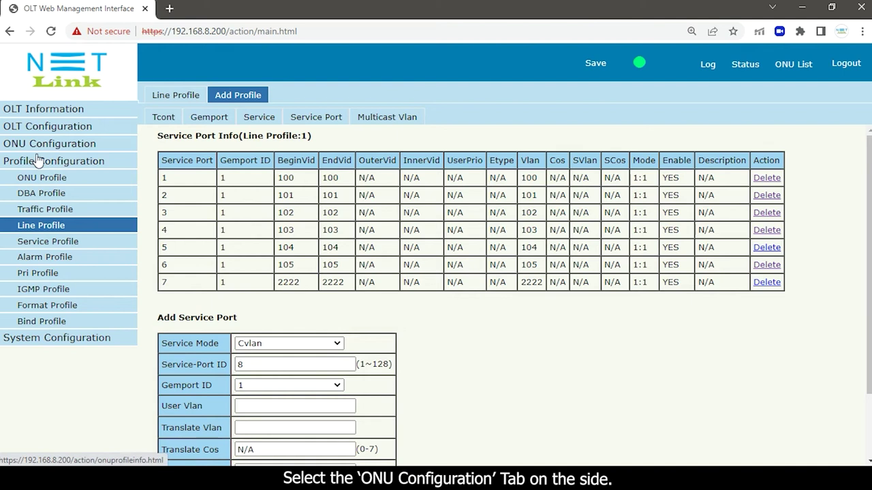
Authorize the first ONU in ONU AutoFind with ONU profile 1GE
left_click(55, 144)
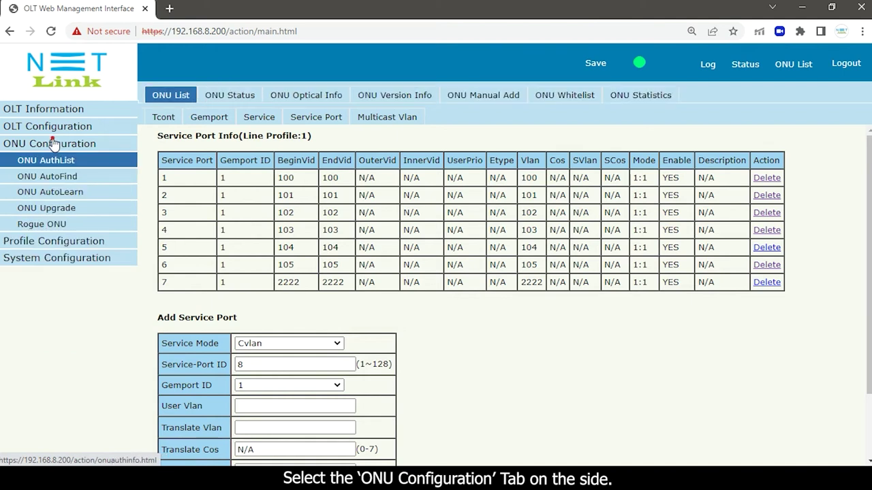
left_click(54, 178)
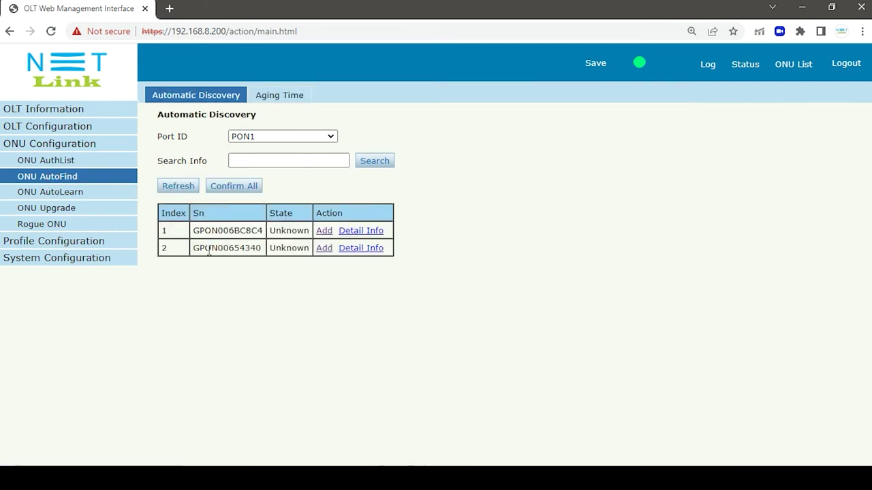
left_click_drag(193, 231, 264, 235)
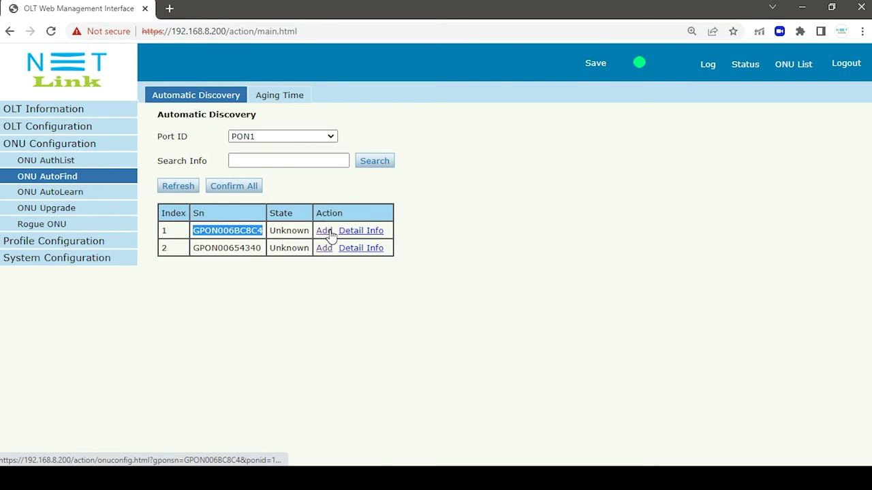
left_click(324, 231)
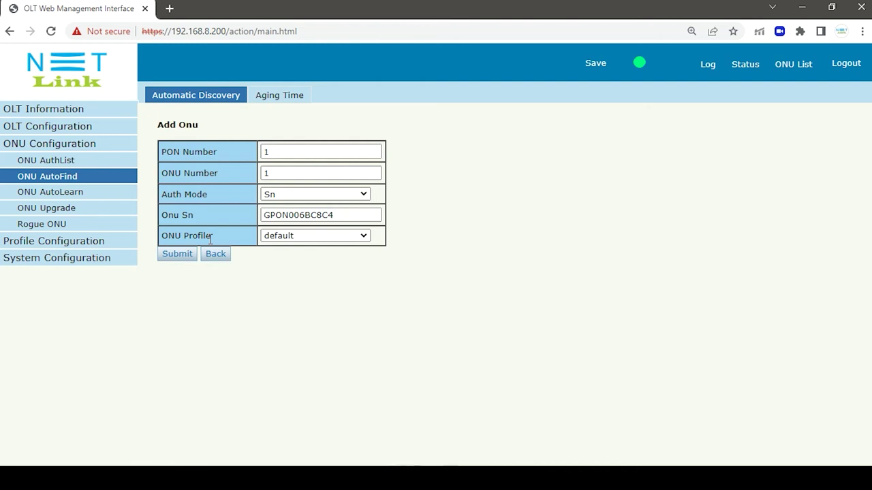
left_click(303, 237)
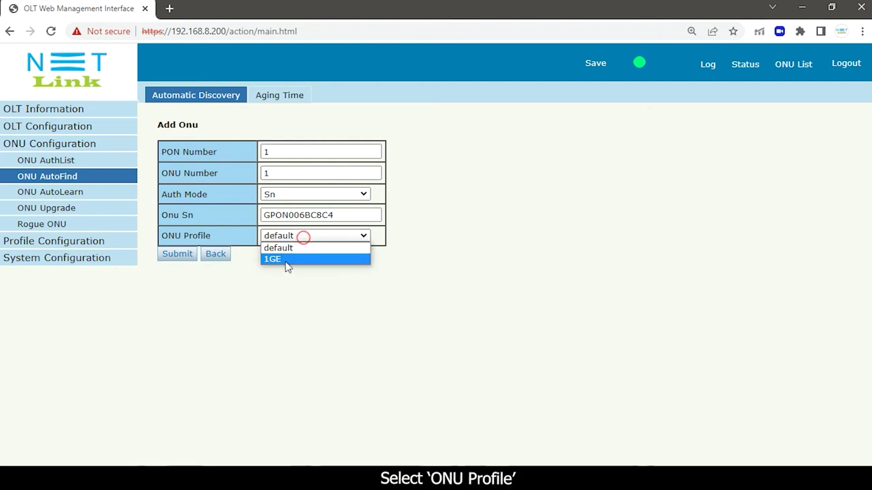
left_click(286, 260)
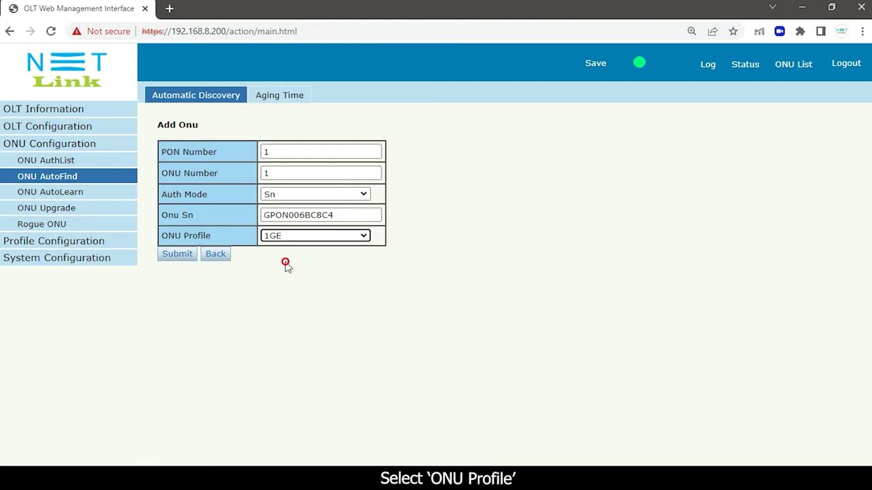
left_click(174, 257)
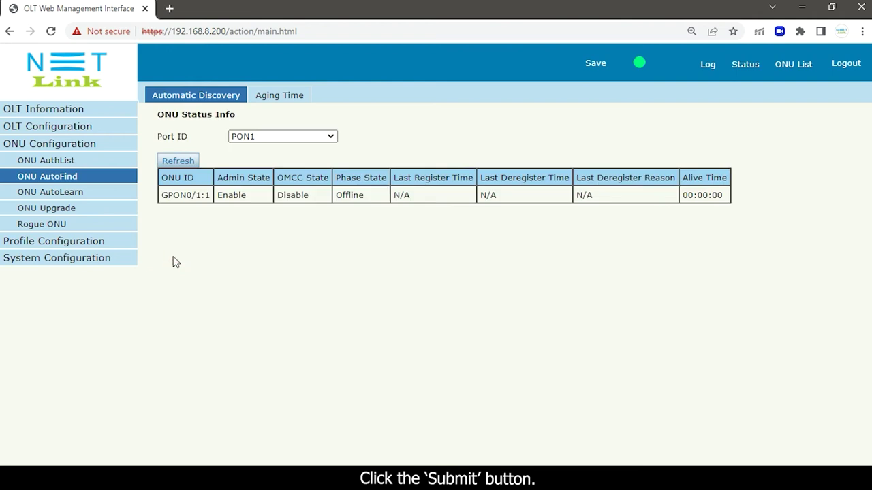
Refresh the ONU AuthList until the new ONU shows as online
left_click(43, 164)
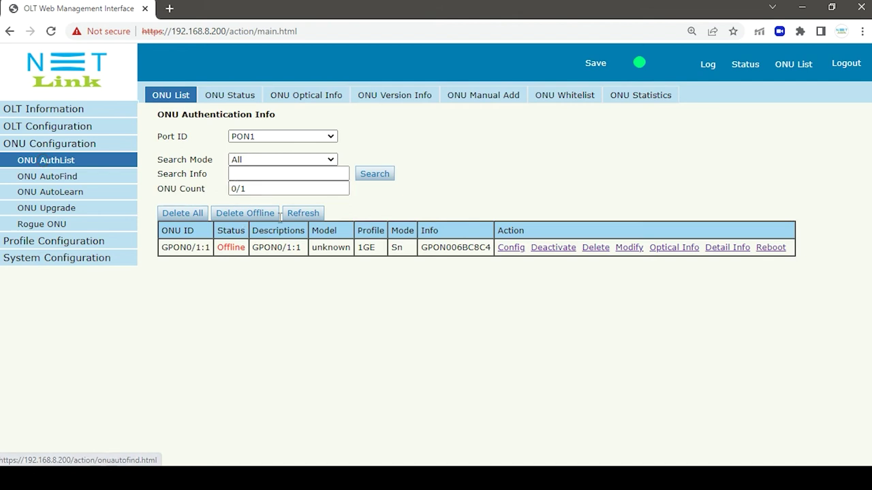
left_click(320, 214)
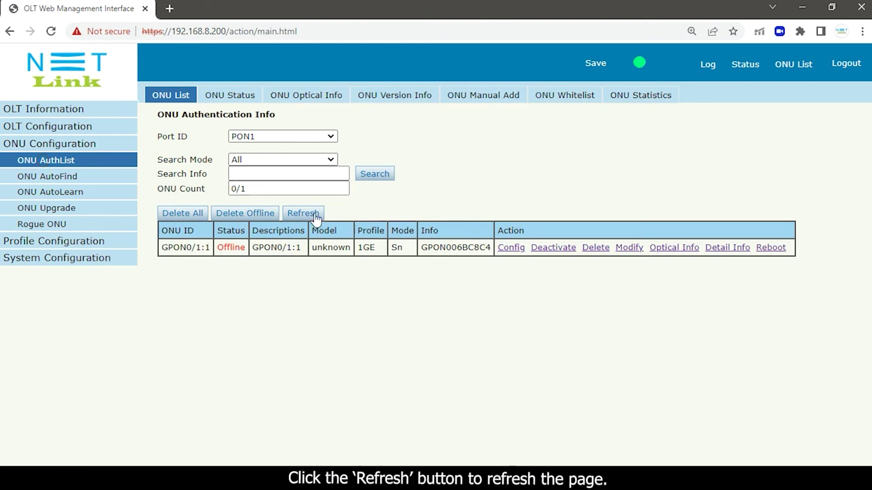
left_click(314, 214)
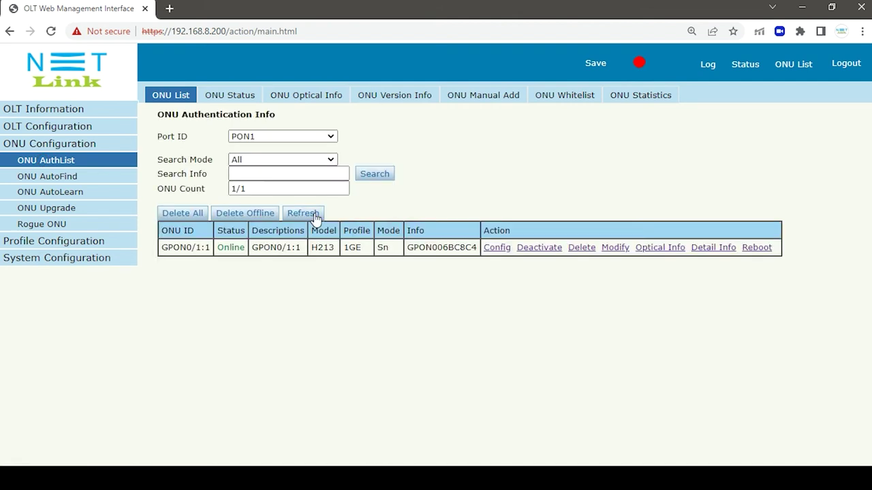
left_click(315, 215)
left_click(315, 214)
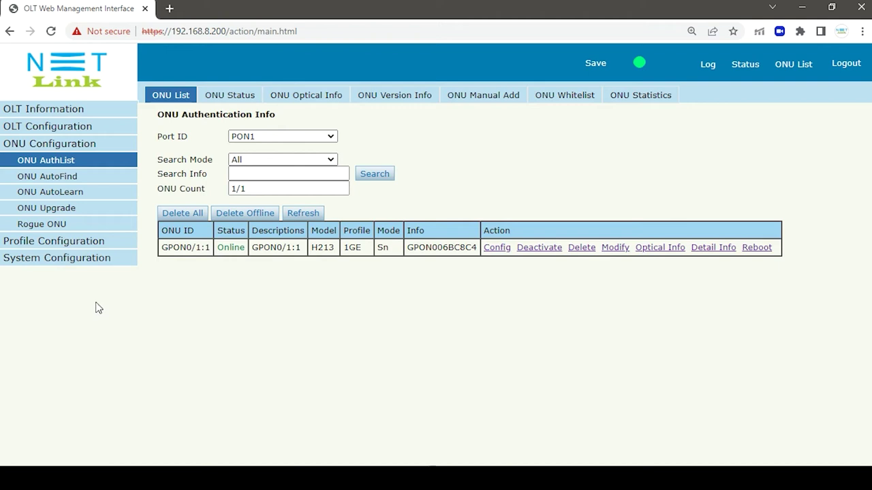
Bind ONU 1 to line profile 100_105_2222 and service profile ROUTE
left_click(69, 246)
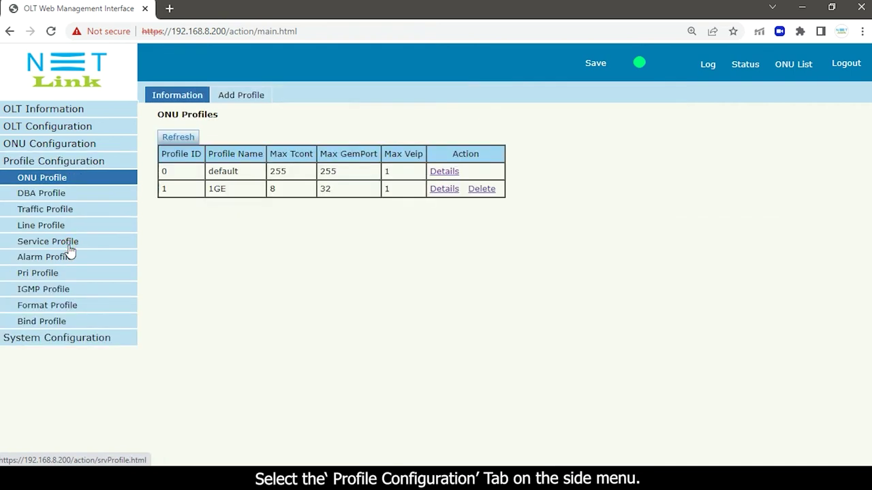
left_click(48, 327)
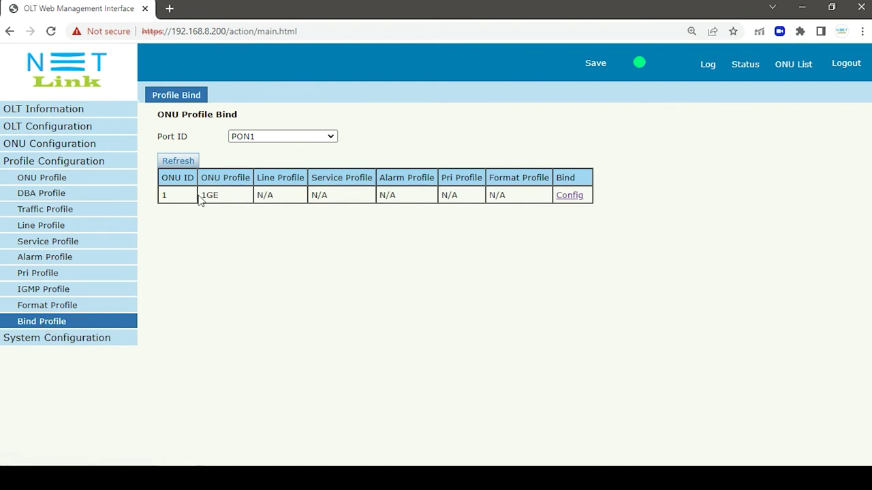
left_click_drag(169, 197, 238, 195)
left_click(275, 255)
left_click(571, 195)
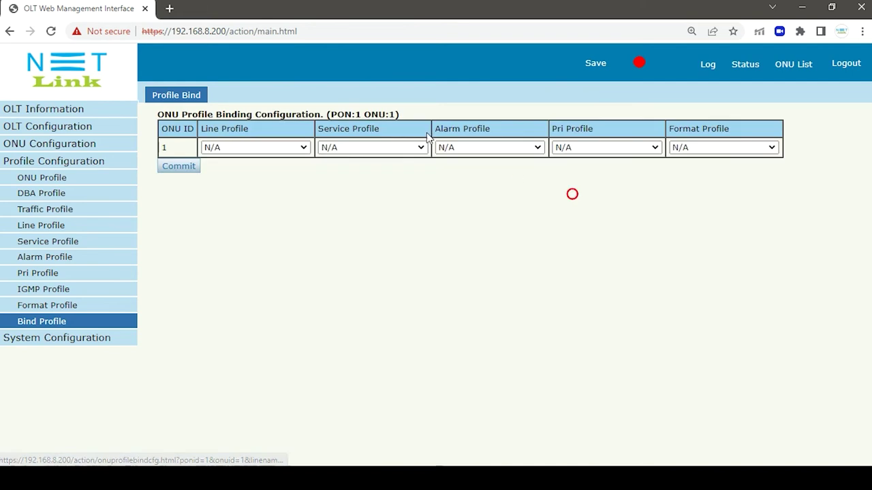
left_click(271, 151)
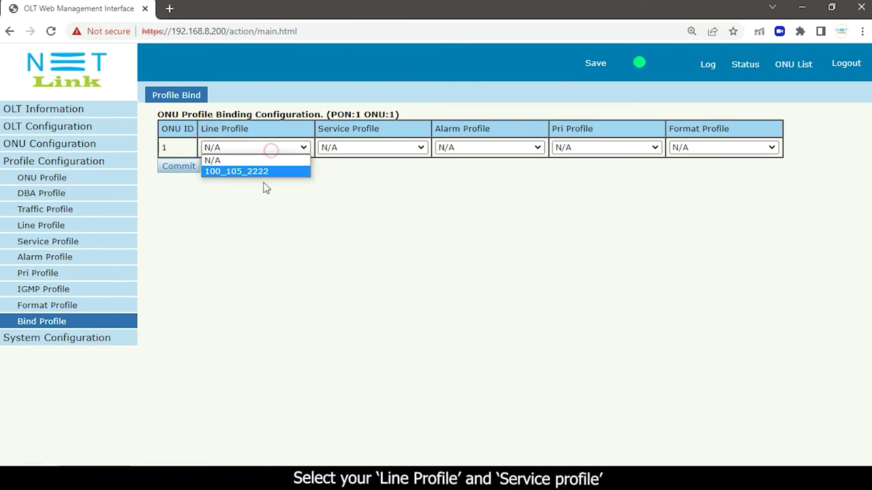
left_click(271, 171)
left_click(354, 147)
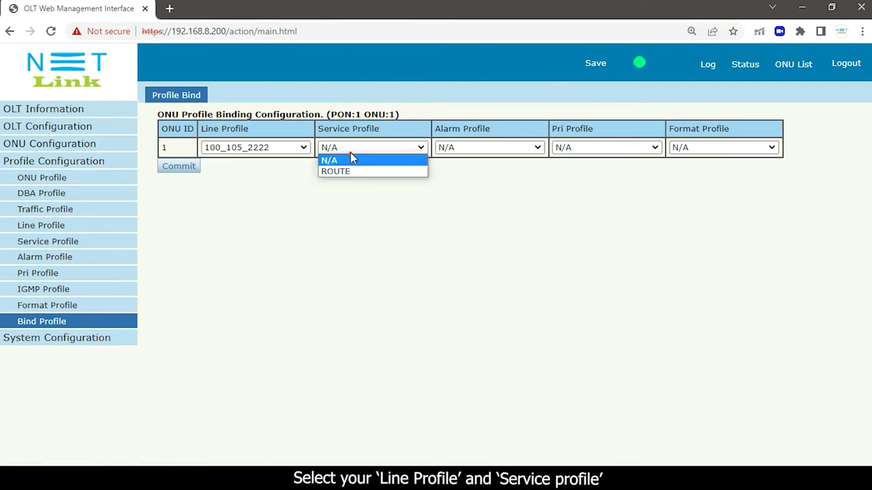
left_click(341, 172)
left_click(182, 168)
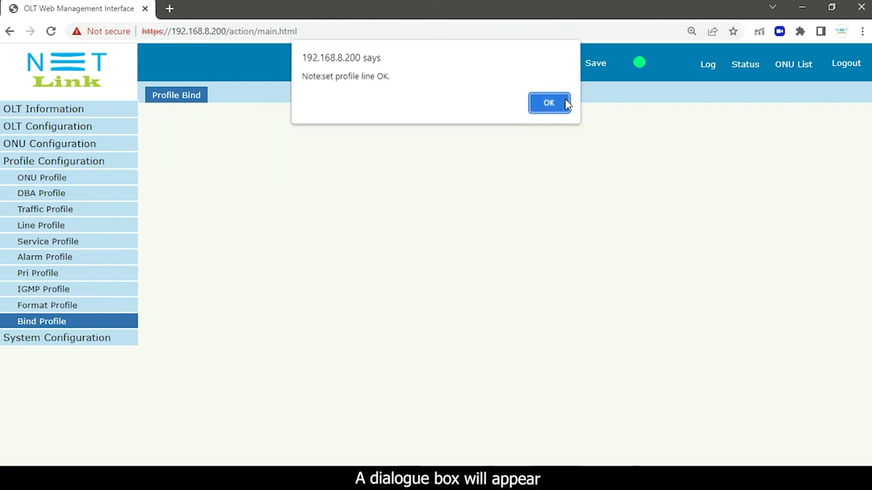
left_click(549, 103)
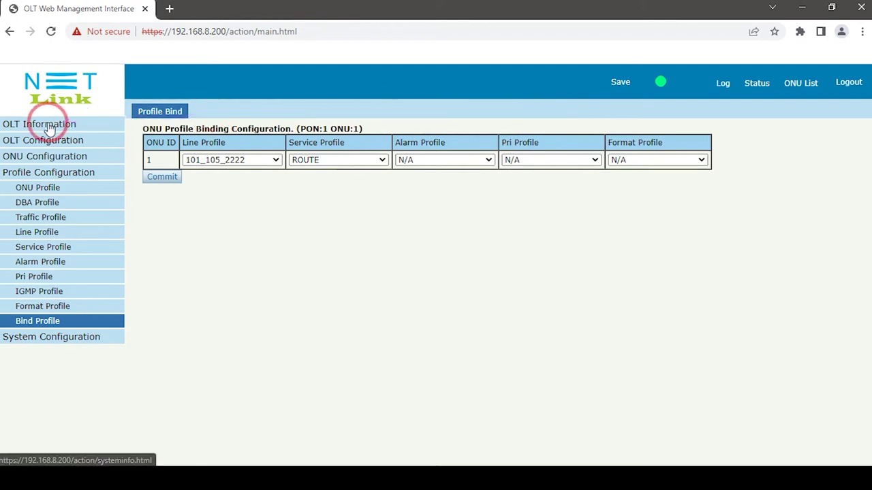
Save the OLT configuration and open a new browser tab
left_click(49, 129)
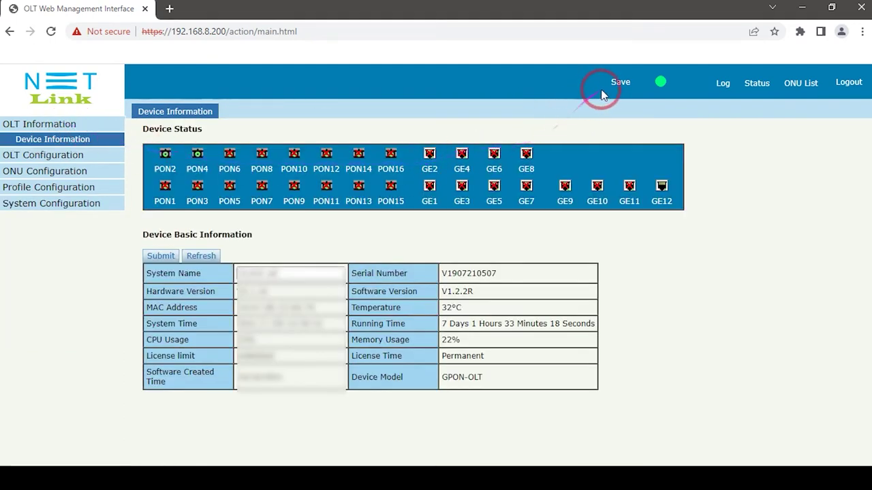
left_click(617, 83)
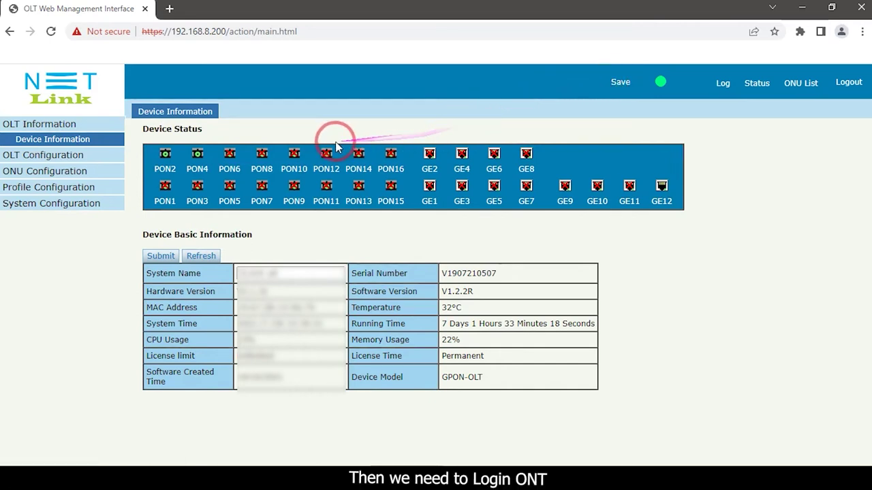
left_click(169, 11)
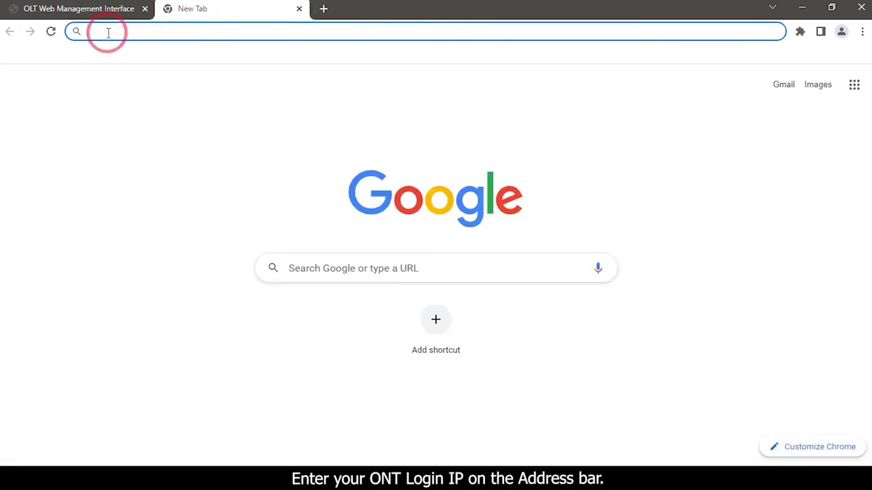
Enter the ONT address 192.168.1.1 in the new tab's address bar and load it
type("192.168.")
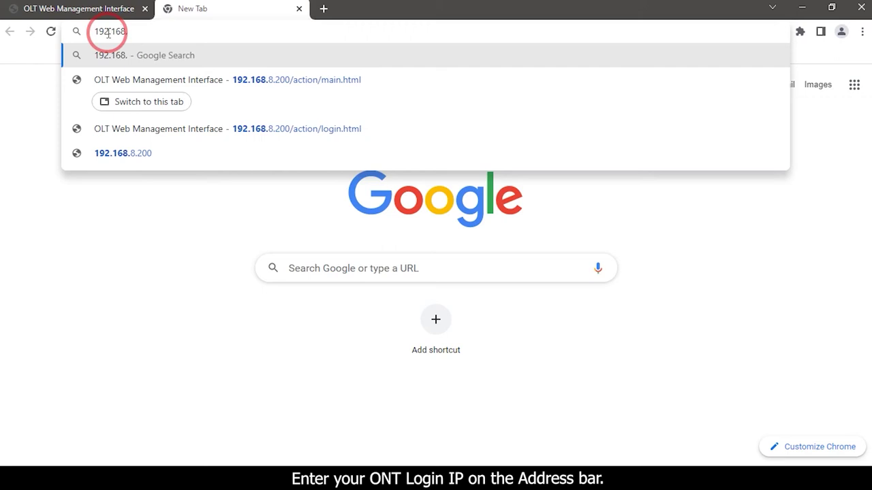
type("1.1")
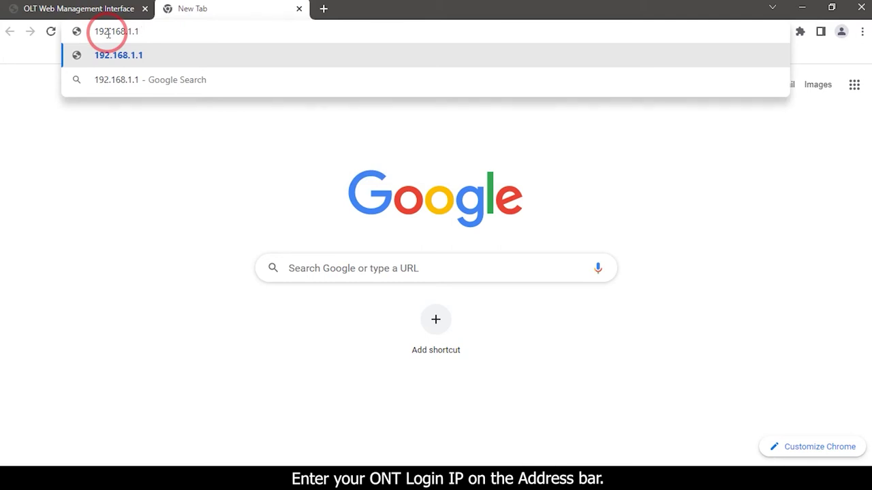
key("Return")
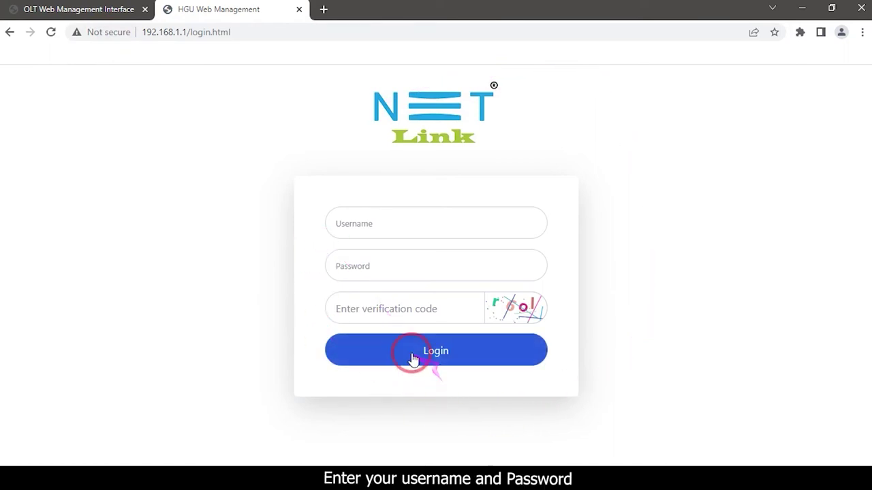
Log in to the ONT as admin with the account password and the displayed verification code
left_click(417, 224)
type("admin")
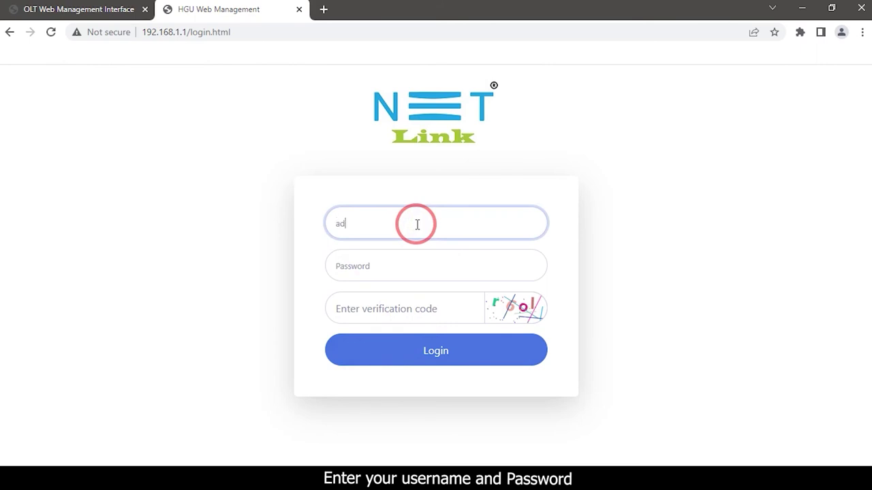
left_click(398, 265)
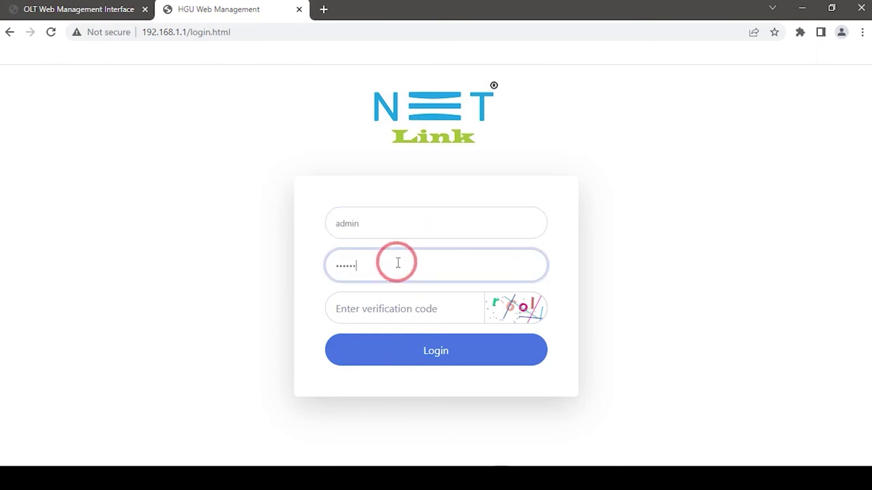
left_click(395, 308)
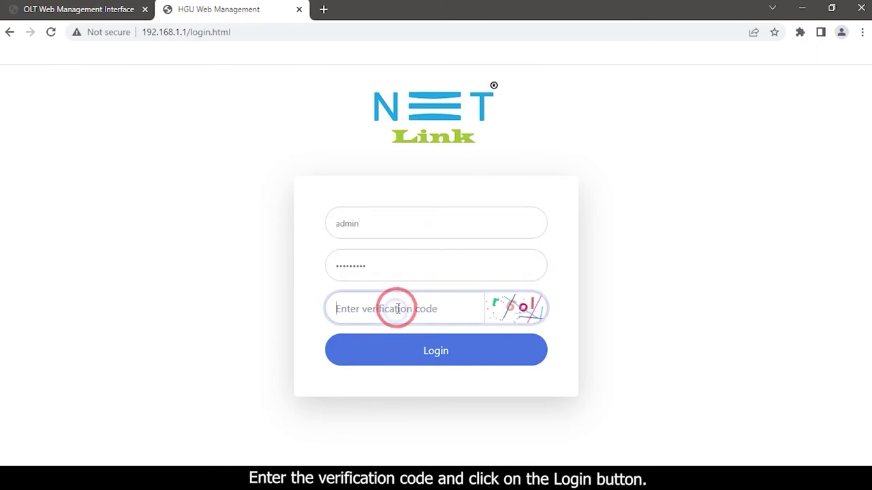
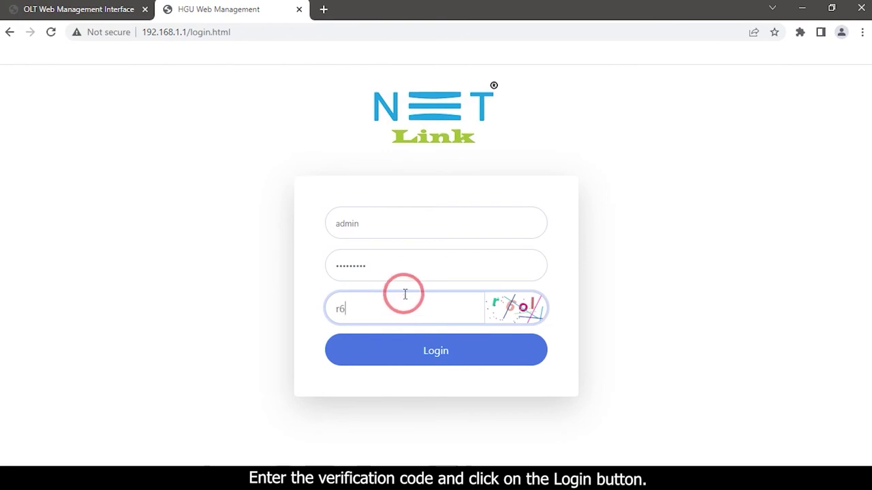
key("Return")
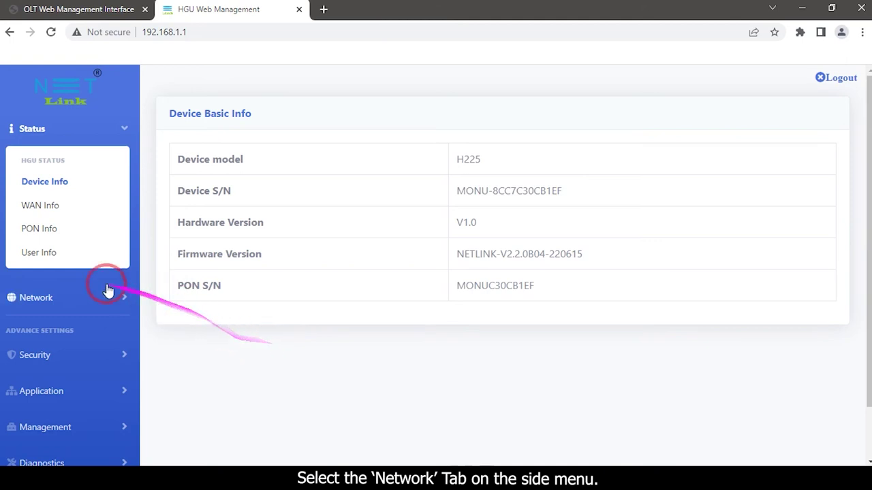
Expand the Network menu to show the WAN, LAN, 2.4G and 5G pages
left_click(42, 298)
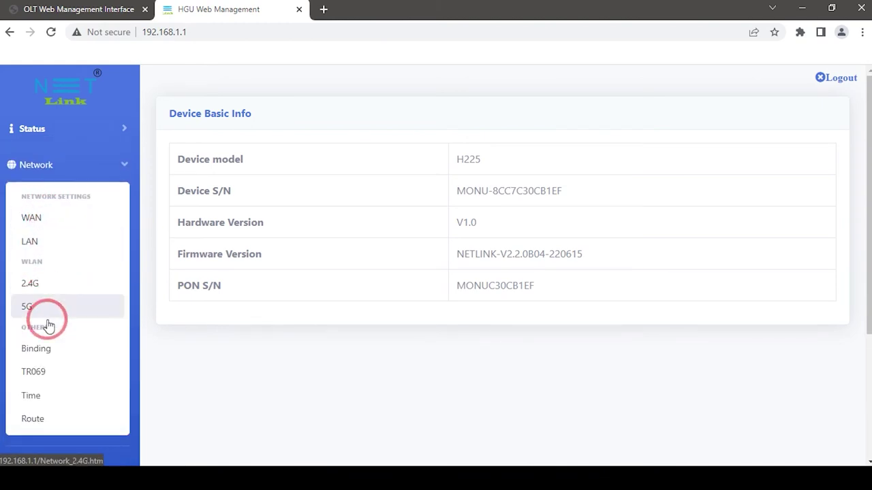
On the 5G WLAN page, enable the Multiple BSSID access point AP1
left_click(39, 306)
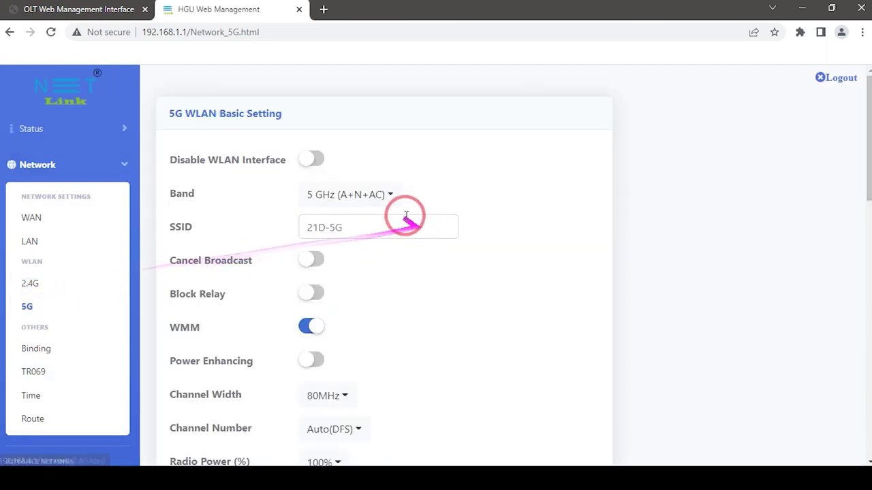
scroll(432, 247, "down", 6)
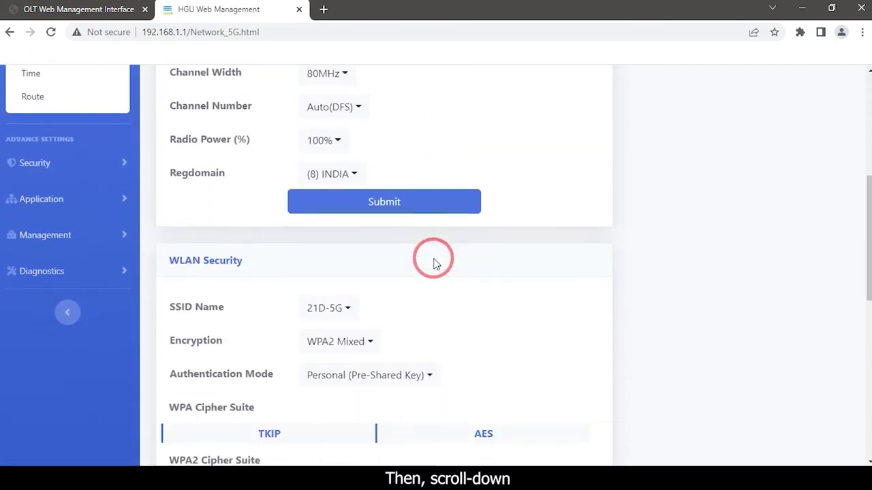
scroll(432, 264, "down", 4)
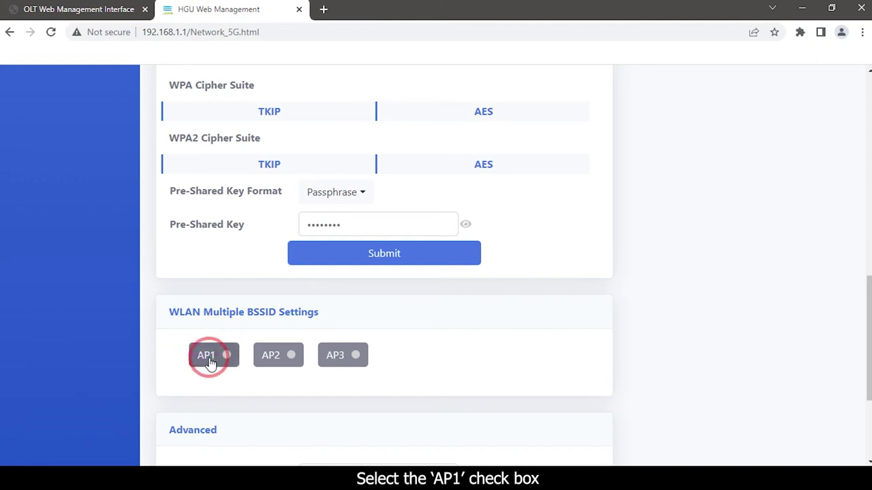
left_click(210, 359)
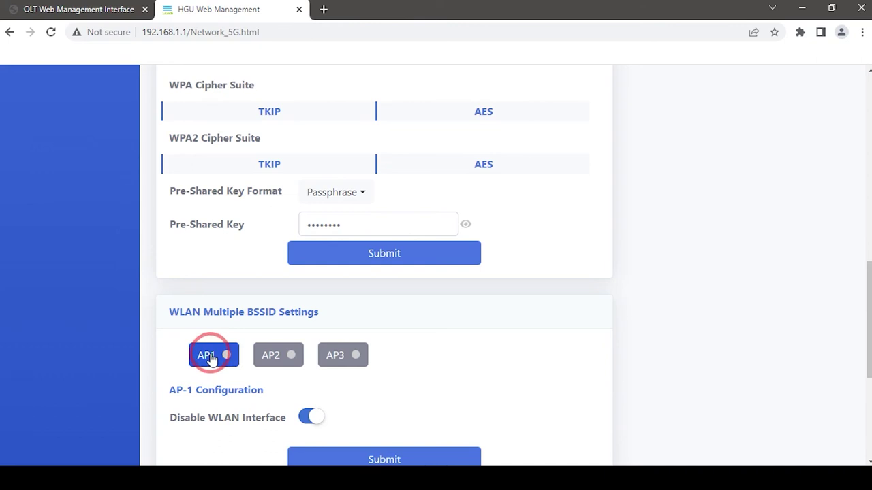
scroll(211, 359, "down", 1)
scroll(191, 343, "down", 1)
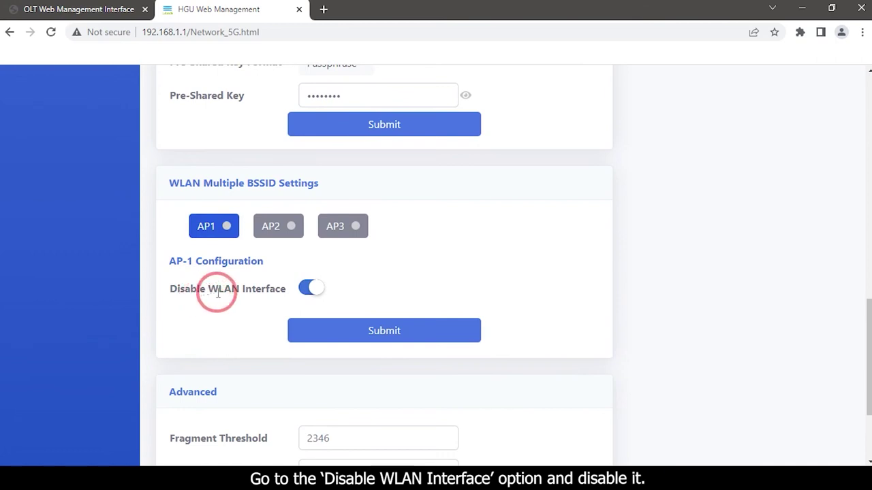
left_click(319, 294)
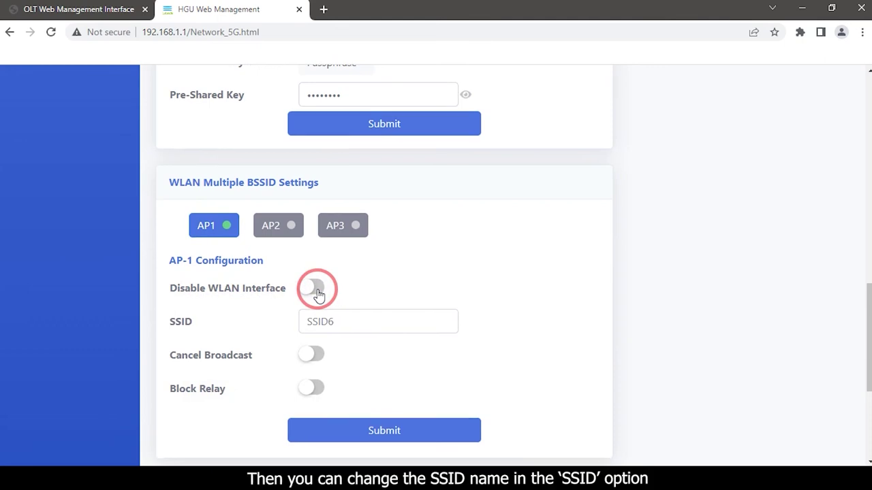
scroll(319, 294, "down", 1)
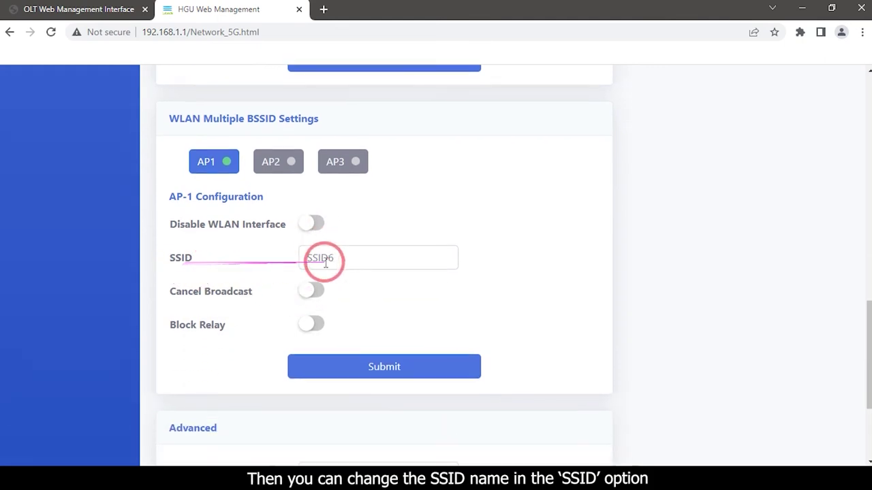
Rename AP1's SSID to OLTACCESS and submit the settings
left_click_drag(333, 258, 307, 259)
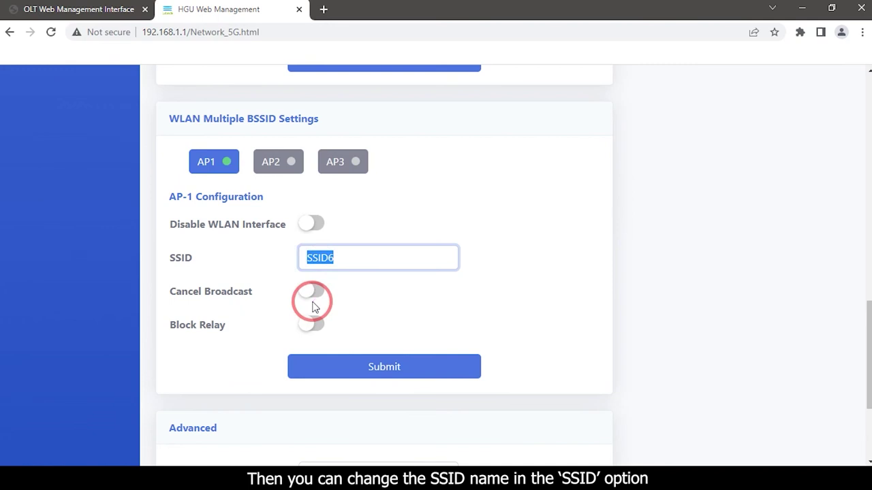
type("OL")
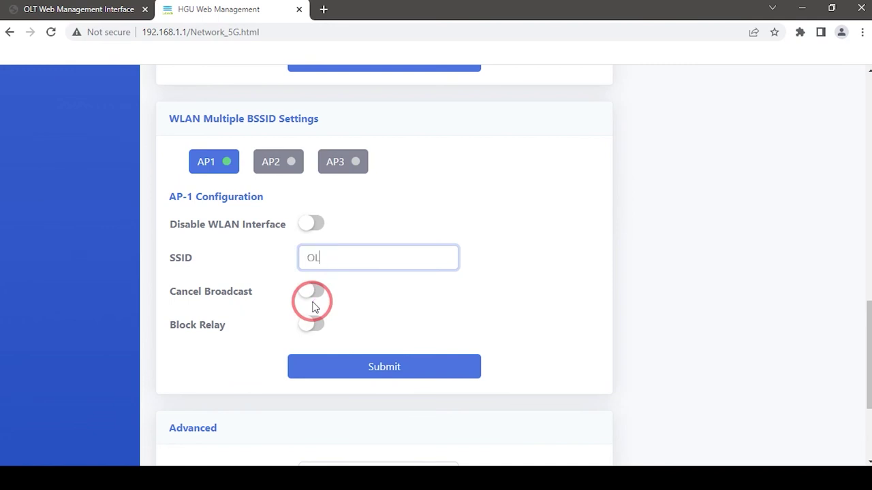
type("T")
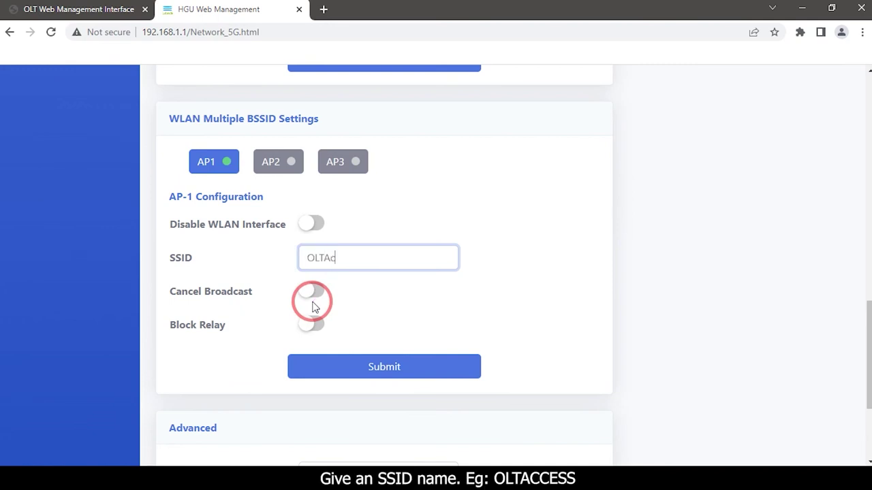
type("ACCESS")
left_click(367, 308)
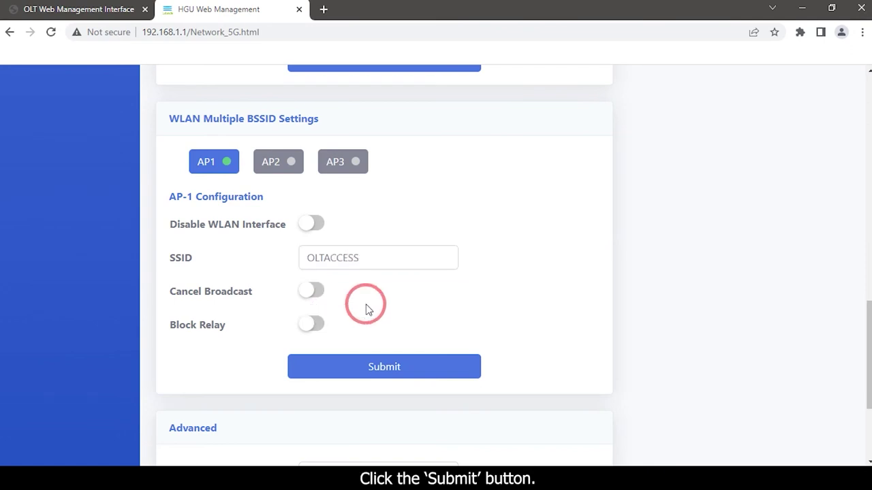
left_click(380, 369)
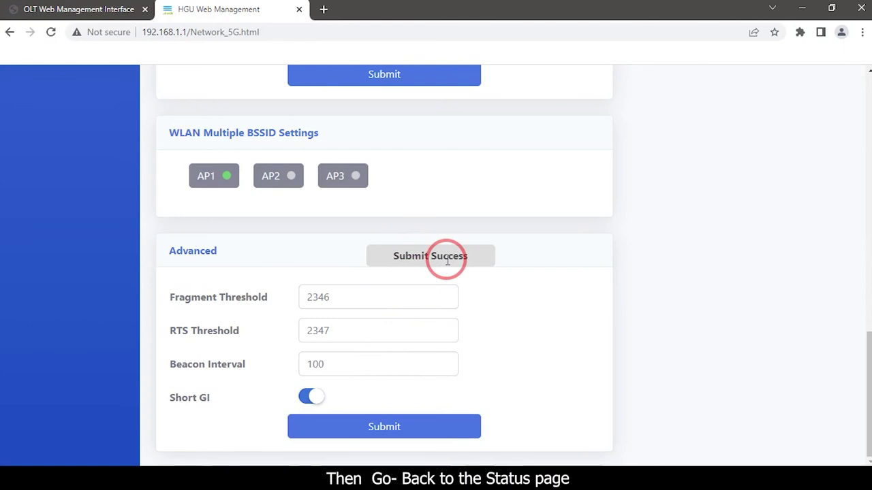
scroll(273, 214, "up", 3)
scroll(271, 215, "up", 6)
scroll(87, 177, "up", 2)
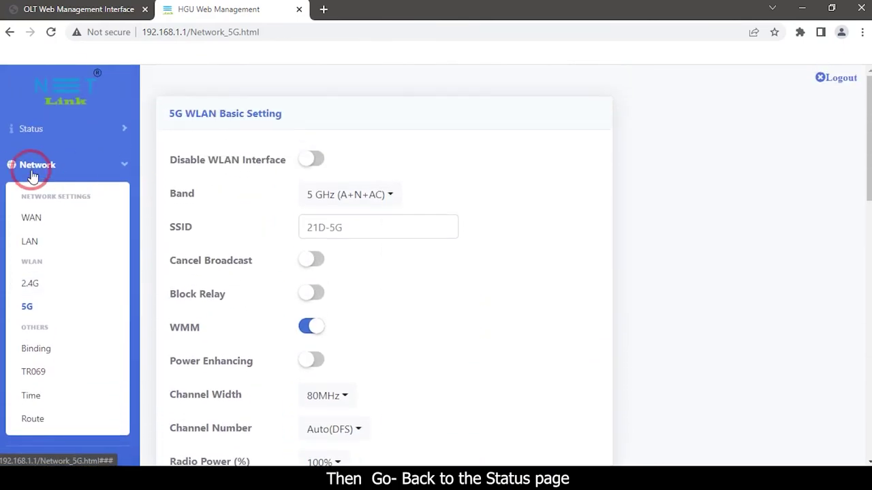
Check User Info lists OLTACCESS as SSID 6 on 5G, channel 52
left_click(30, 128)
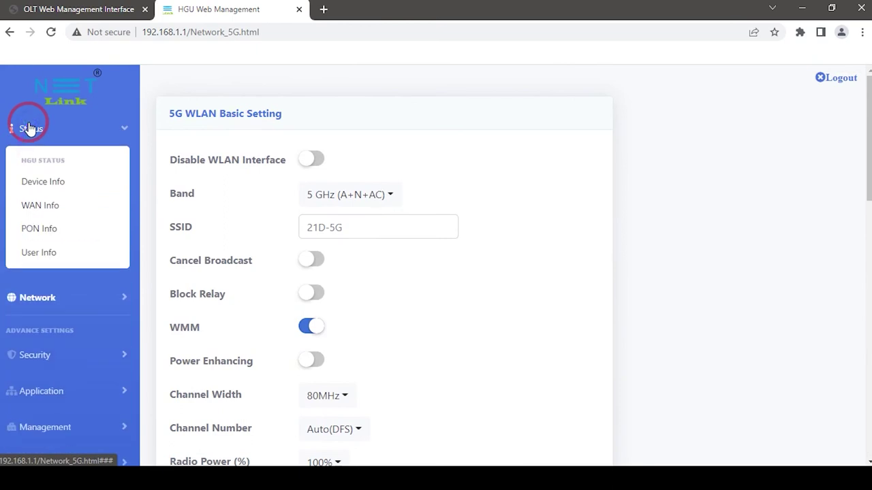
left_click(50, 185)
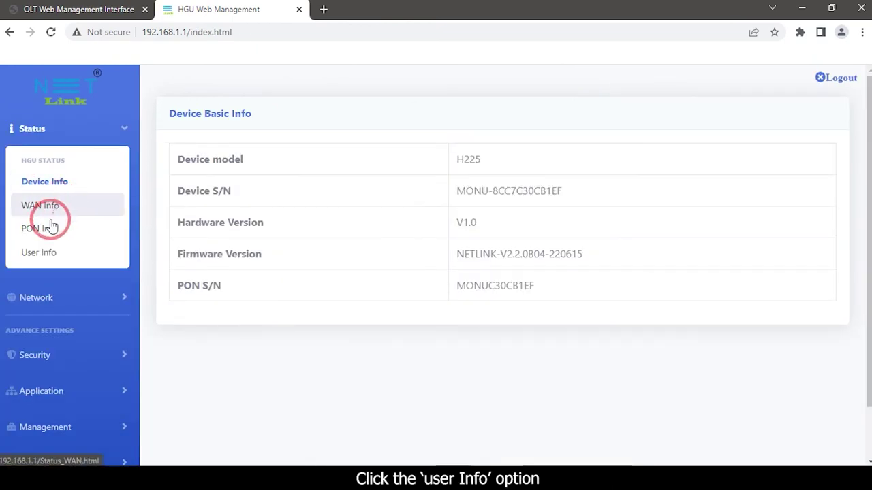
left_click(43, 256)
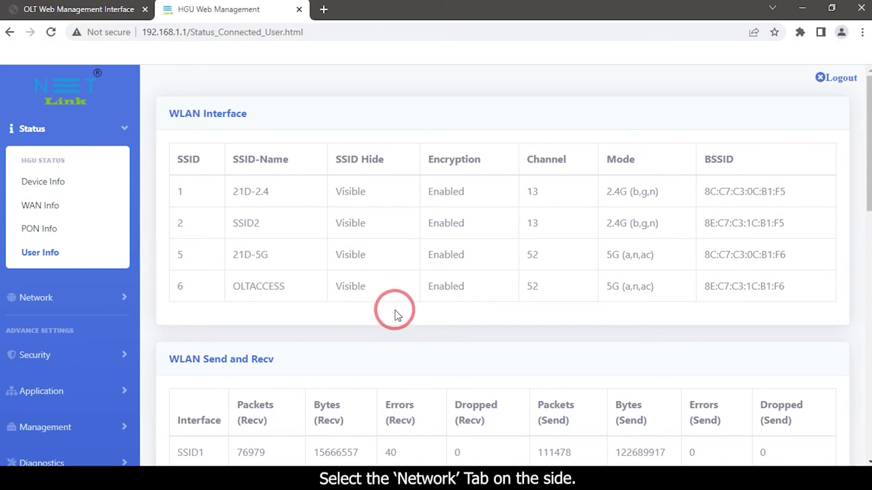
left_click(69, 299)
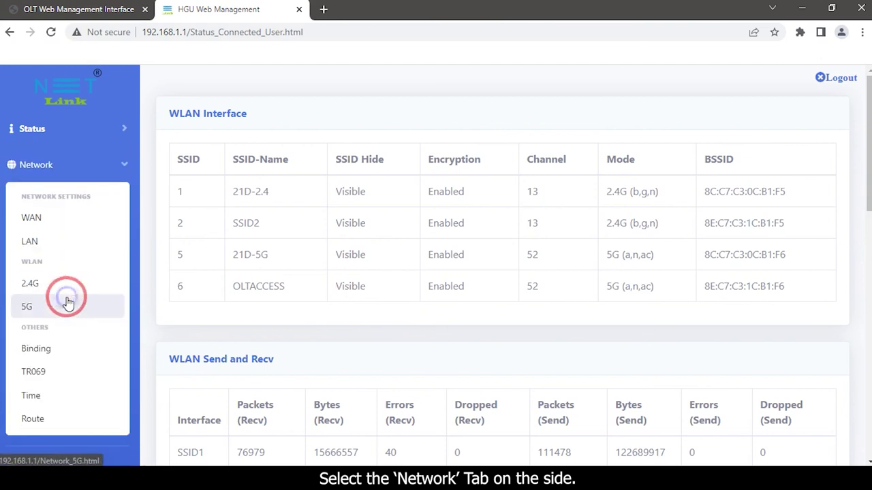
Select the 3_INTERNET_R_VID_500 connection on the WAN Config page and delete it
left_click(43, 221)
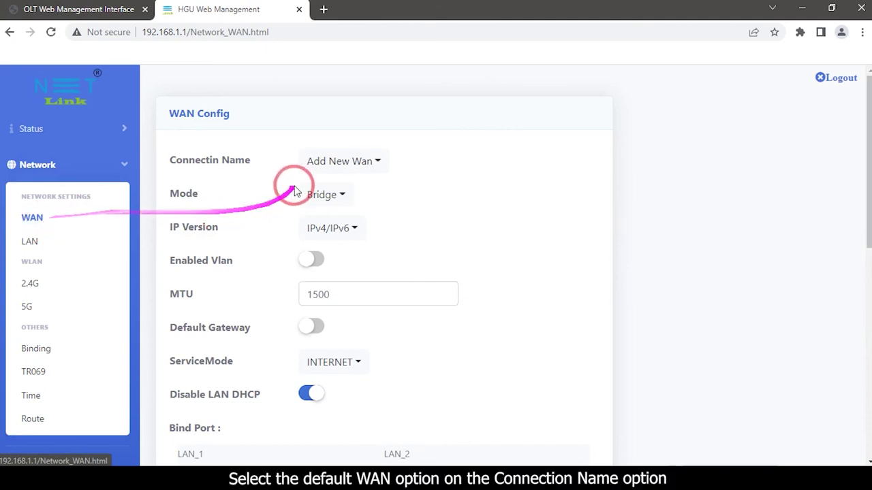
left_click(324, 171)
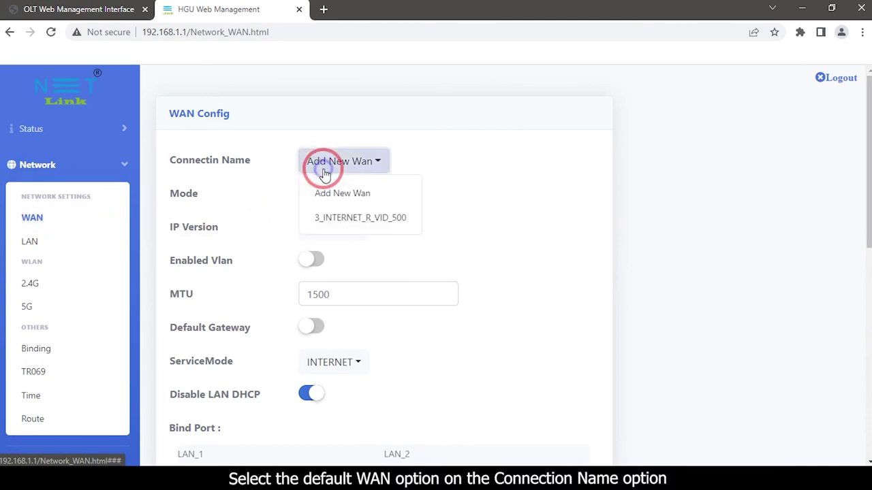
left_click(334, 219)
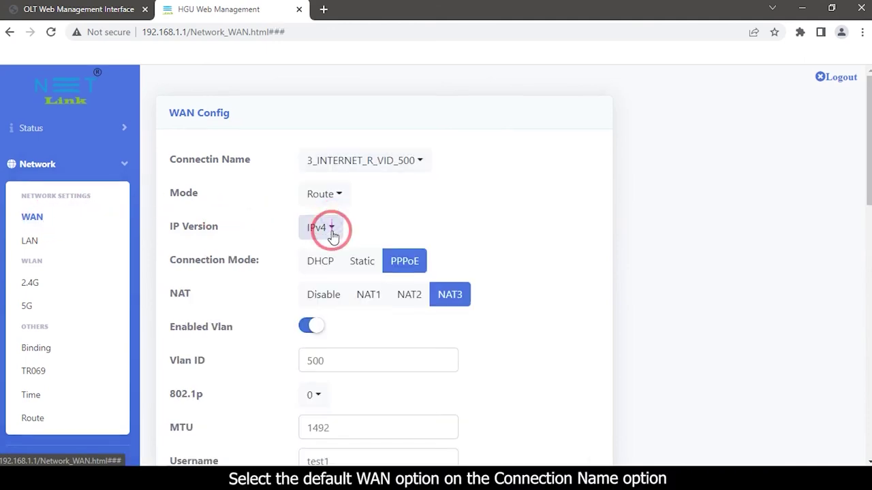
scroll(334, 235, "down", 10)
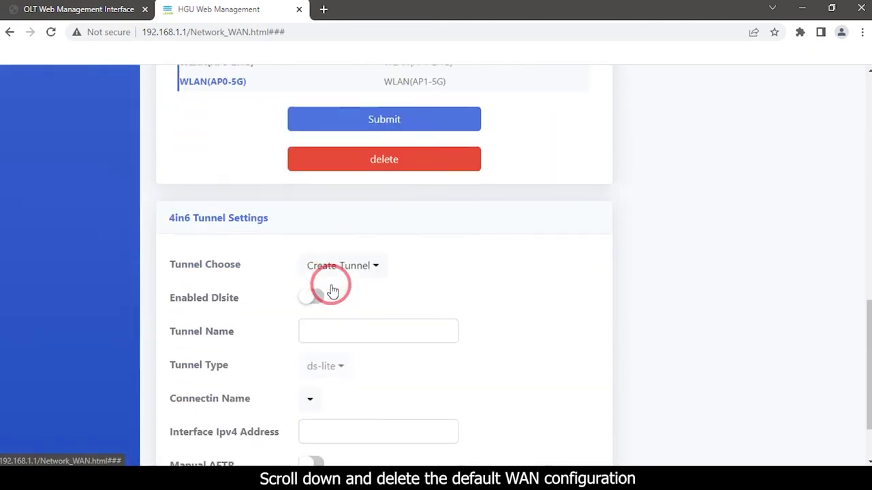
left_click(366, 94)
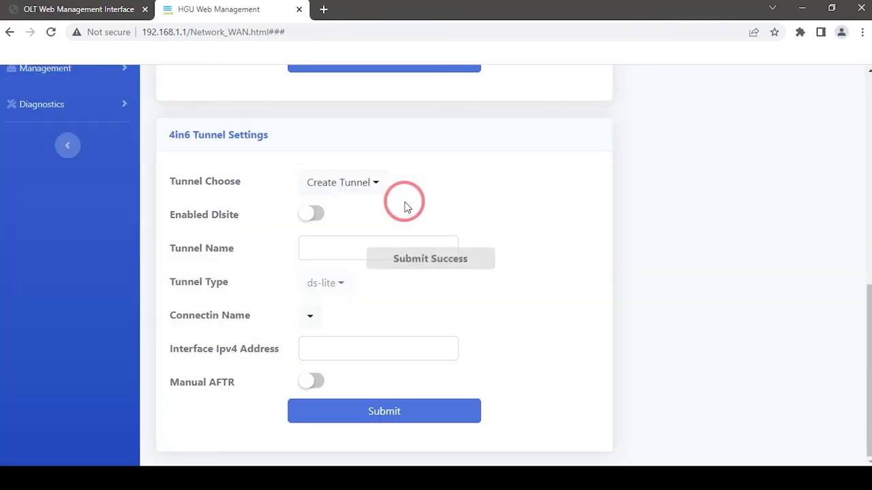
scroll(368, 225, "up", 10)
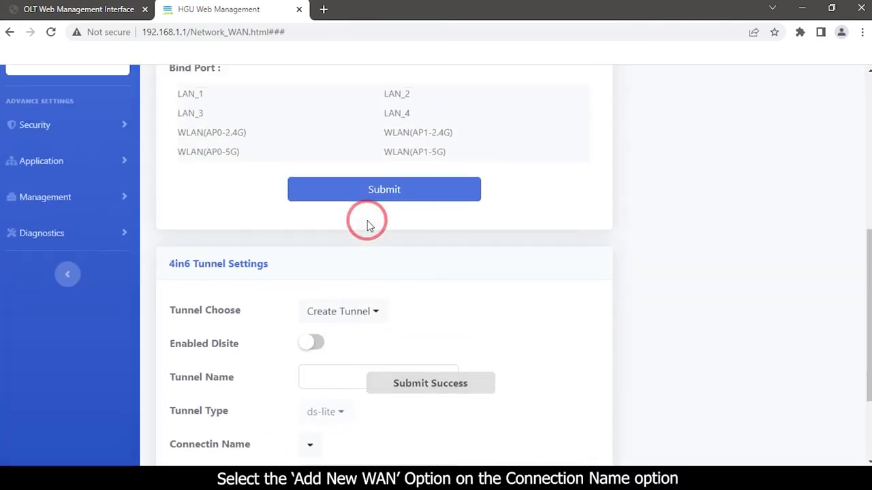
Add a new WAN connection in Route mode with IP version IPv4
left_click(344, 164)
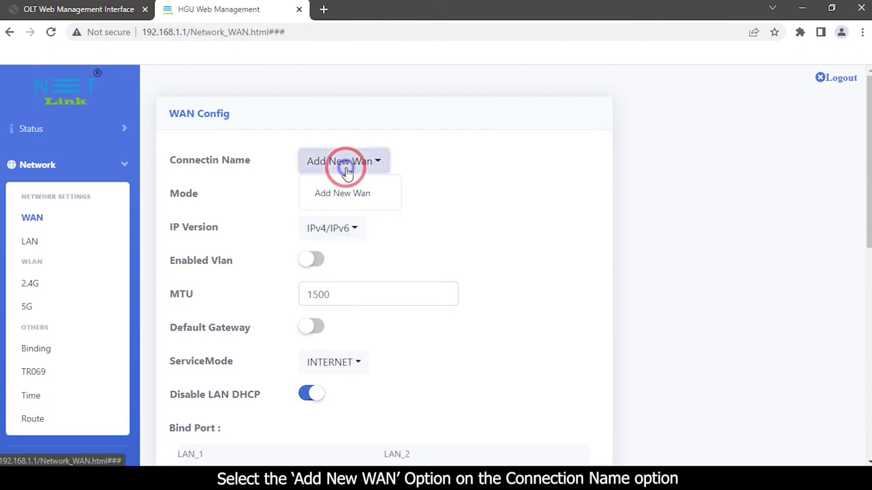
left_click(345, 195)
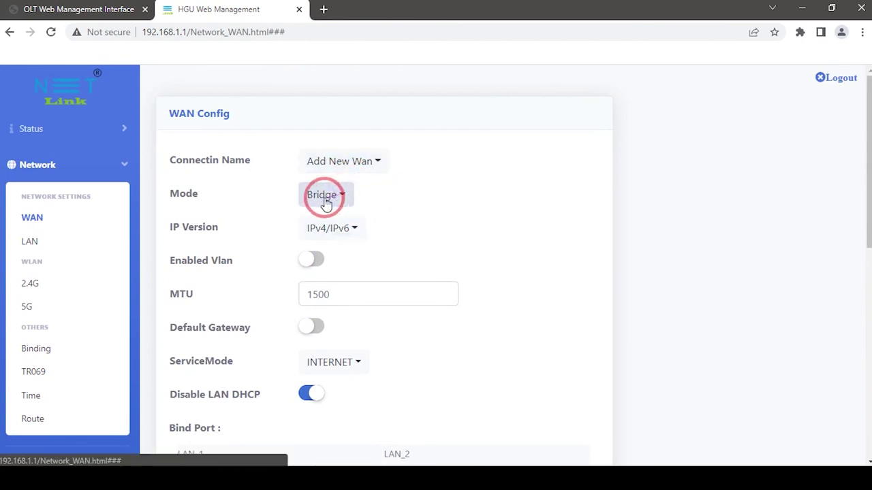
left_click(322, 195)
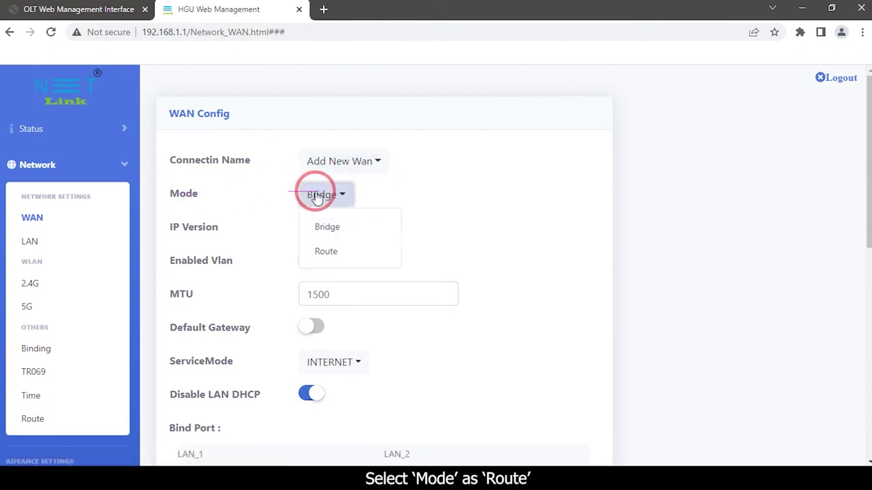
left_click(330, 252)
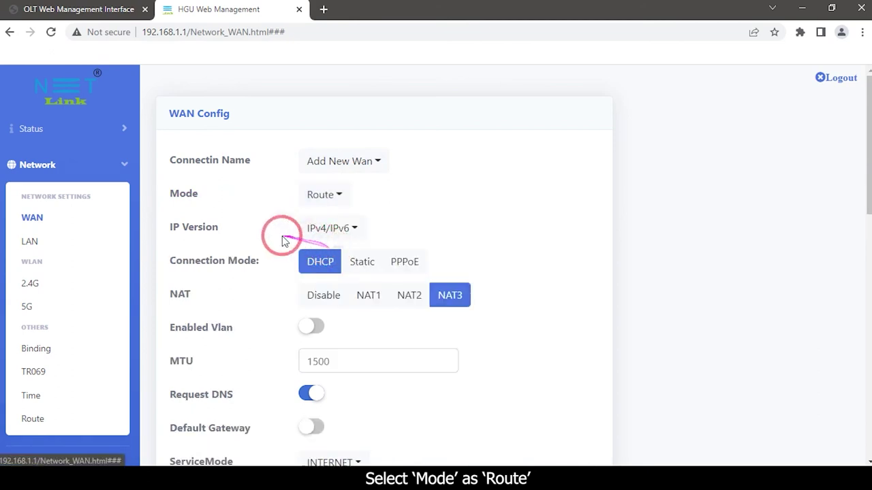
left_click(330, 231)
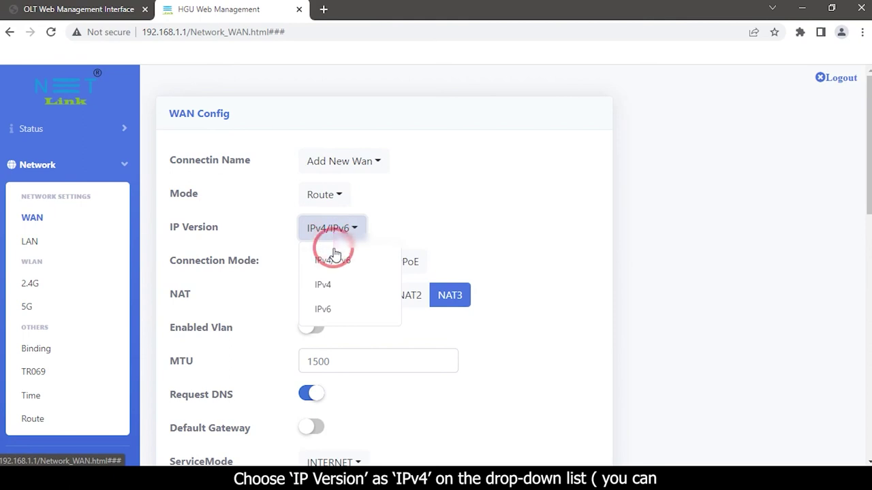
left_click(338, 286)
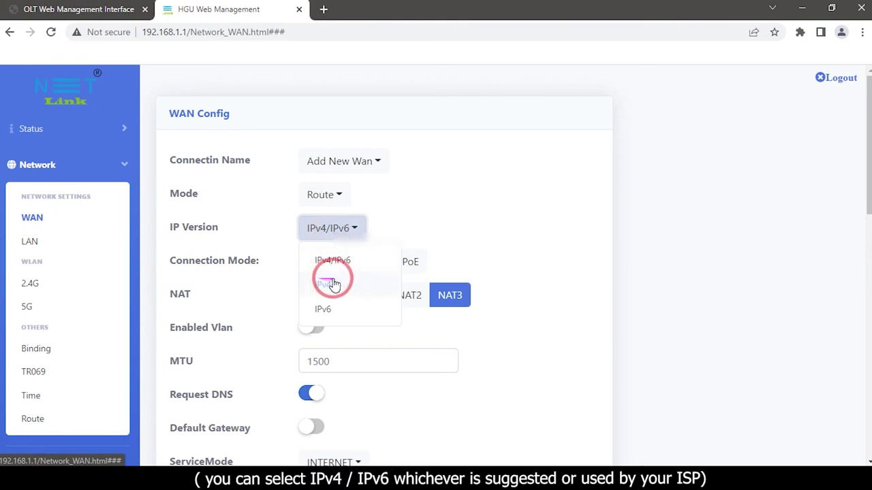
left_click(343, 283)
left_click(339, 262)
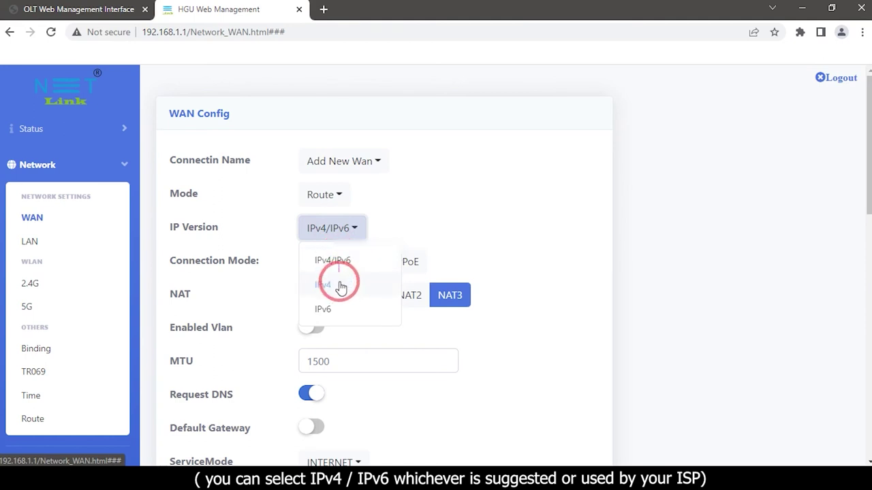
left_click(343, 309)
left_click(337, 284)
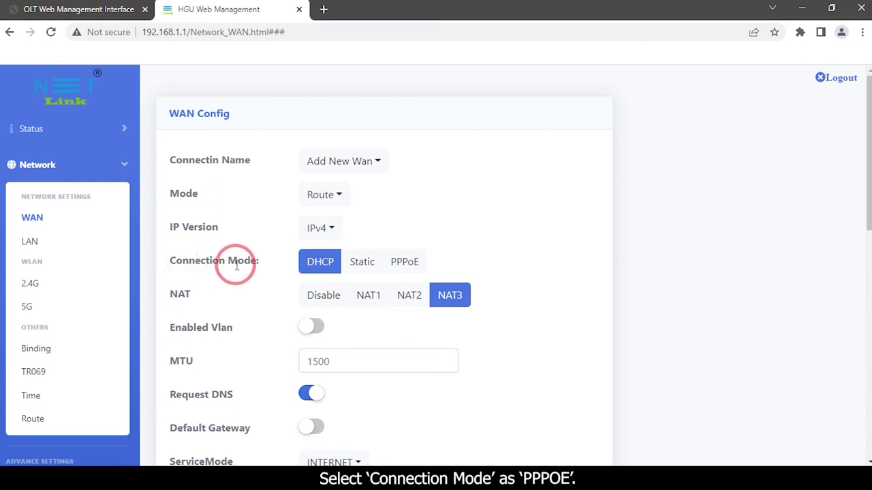
Set the connection to PPPoE with NAT3, enable VLAN, and clear the Vlan ID
left_click(400, 264)
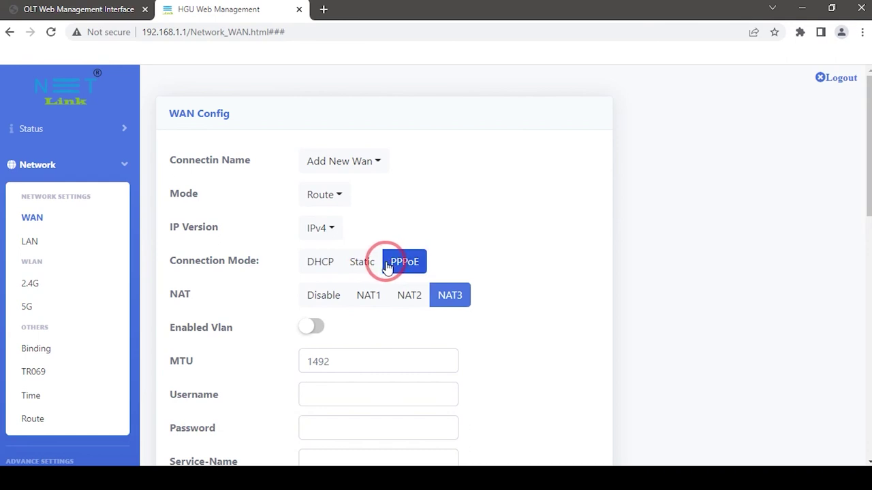
left_click(449, 300)
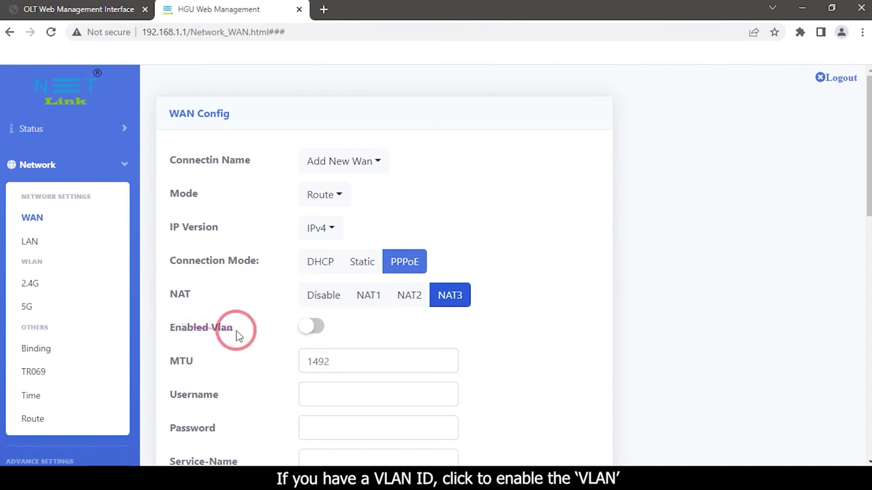
left_click(313, 330)
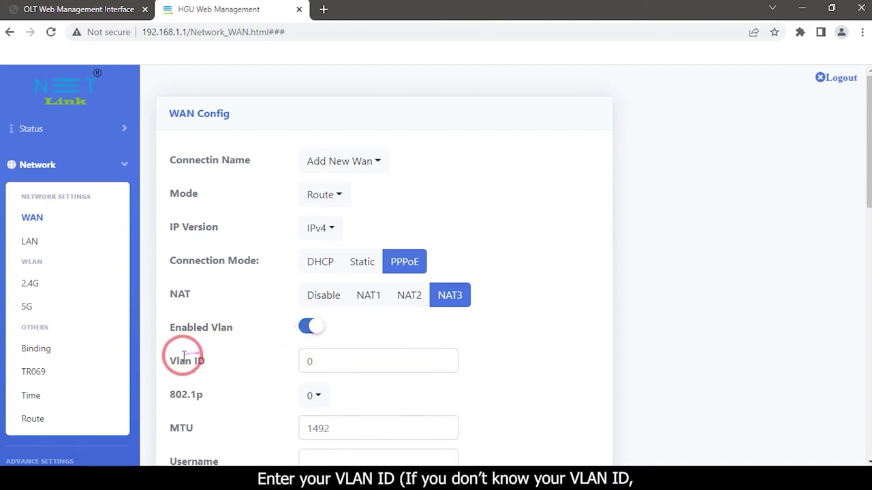
left_click(321, 359)
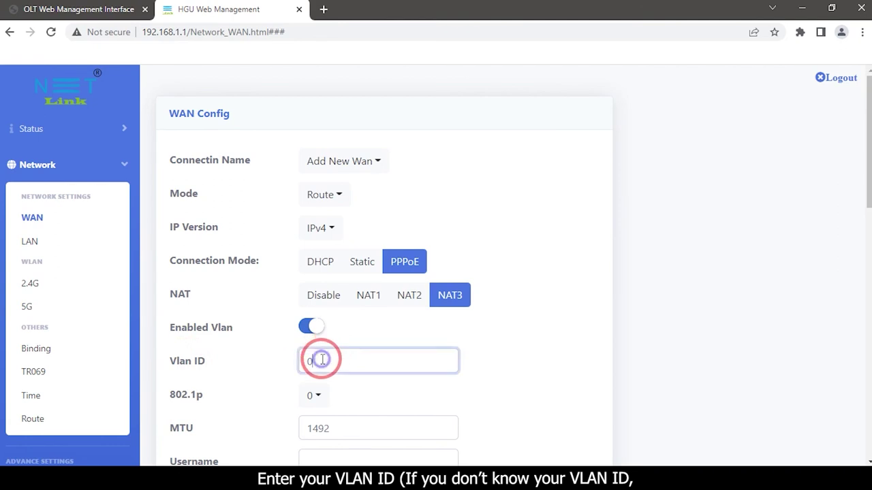
key("BackSpace")
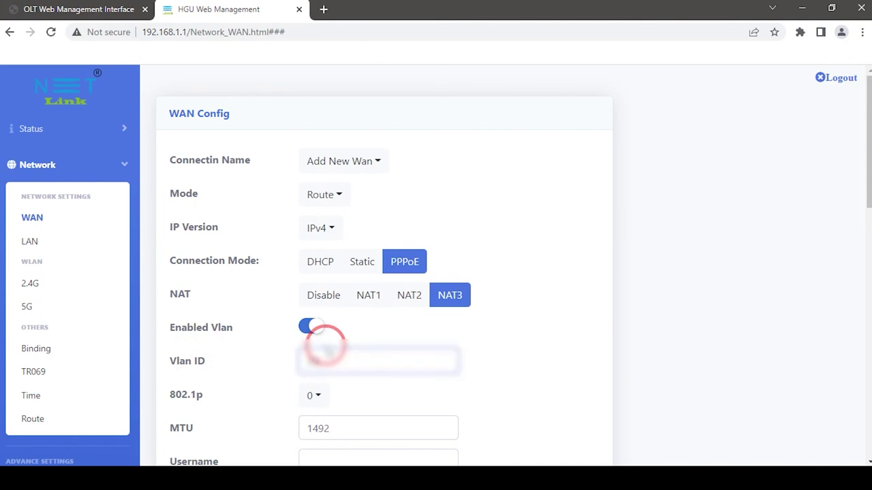
Enter the PPPoE username and password and keep ServiceMode INTERNET
scroll(323, 348, "down", 1)
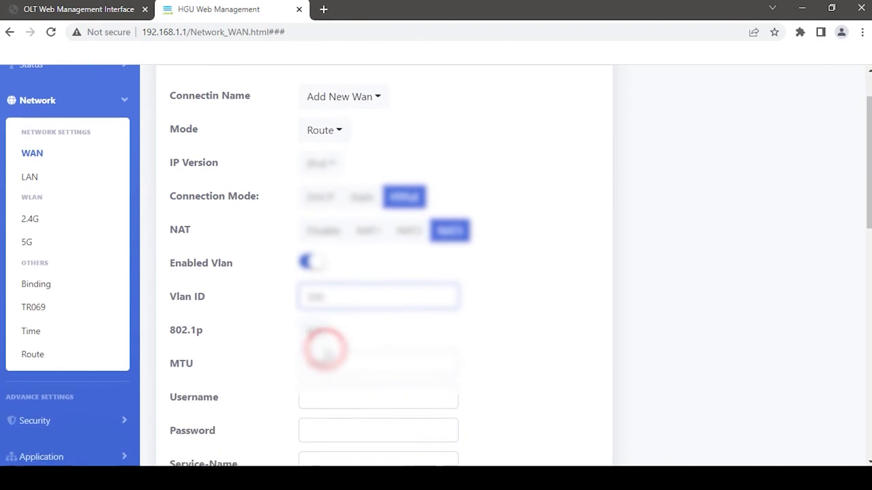
scroll(320, 341, "down", 2)
left_click(322, 265)
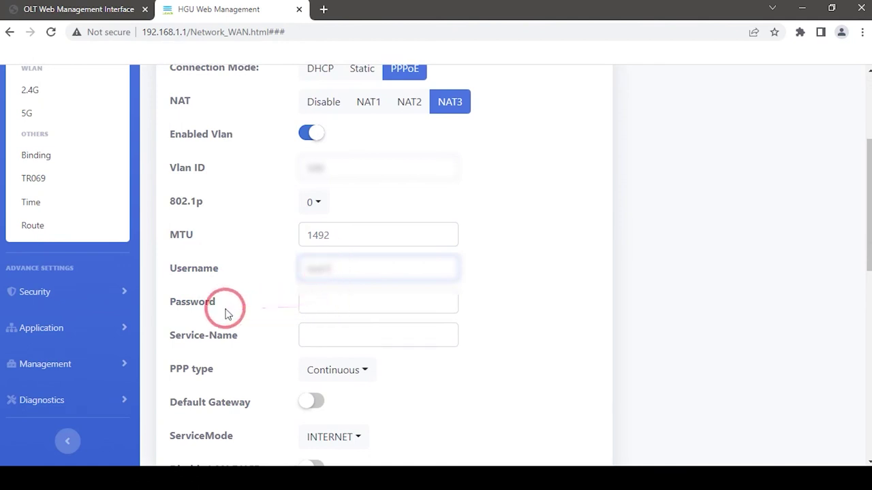
left_click(327, 301)
type("••")
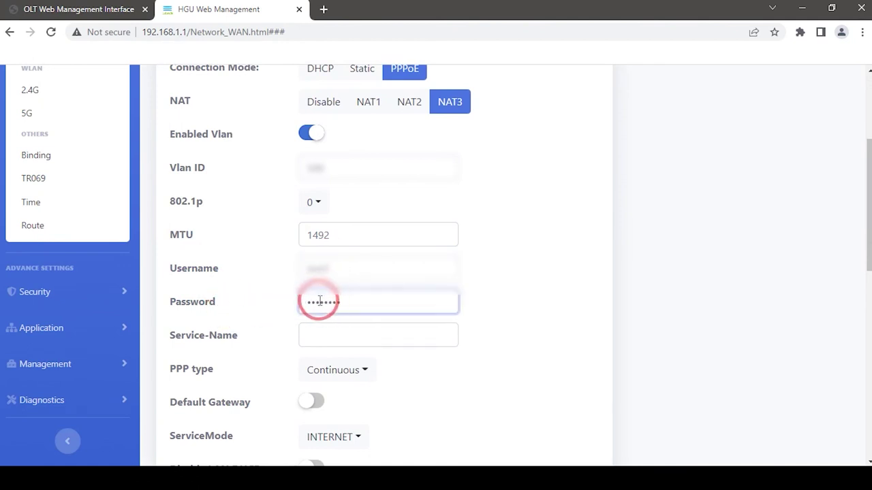
scroll(318, 300, "down", 2)
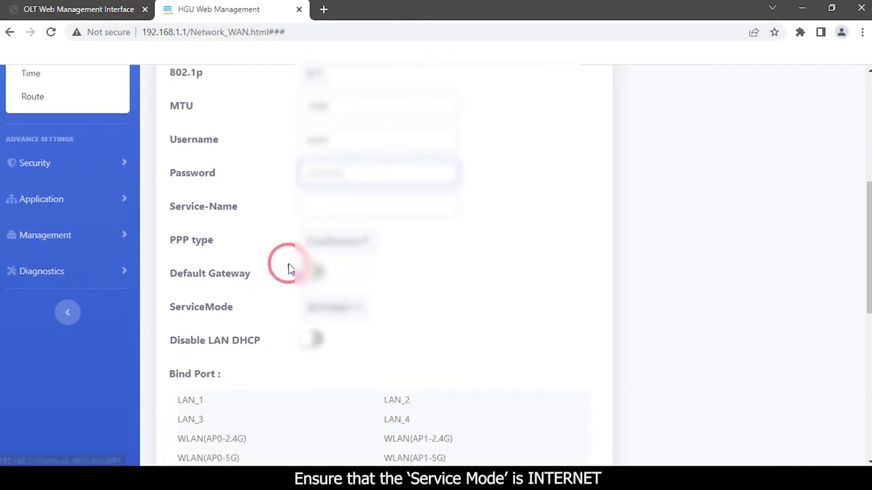
left_click(329, 310)
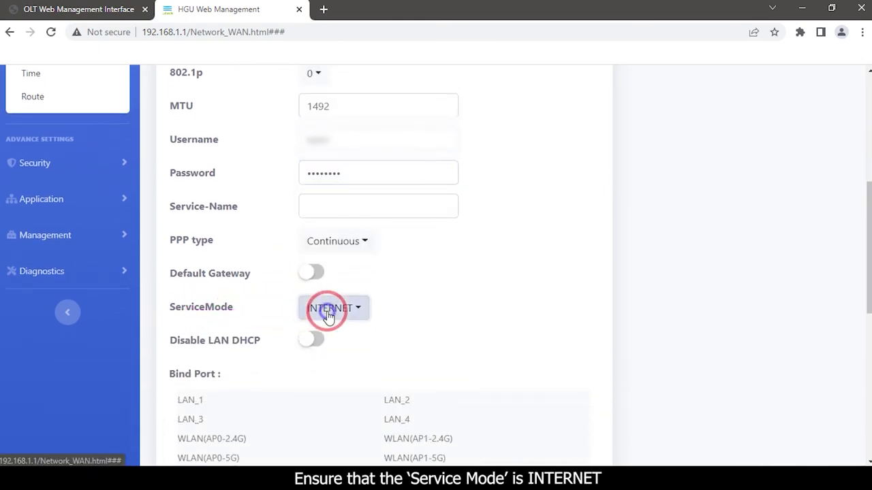
left_click(323, 145)
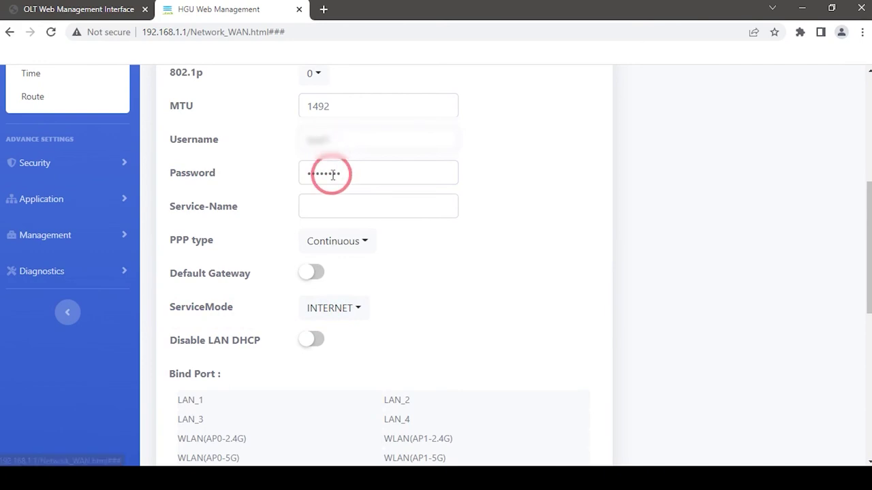
Bind LAN_1–LAN_4, WLAN(AP0-2.4G), WLAN(AP1-2.4G) and WLAN(AP0-5G), then submit the WAN
scroll(270, 337, "down", 1)
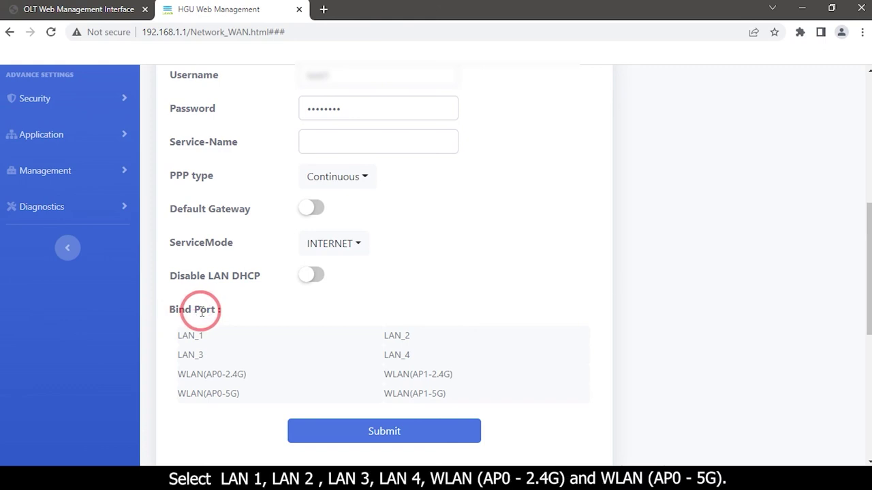
left_click(196, 337)
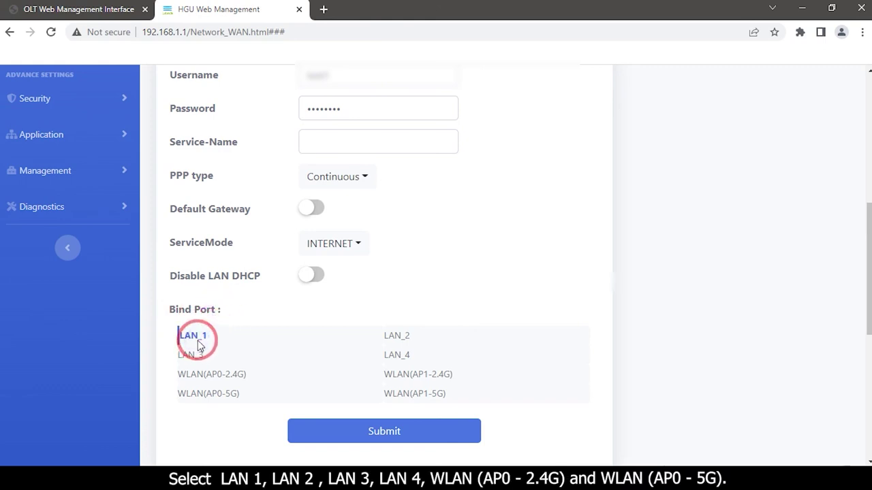
left_click(397, 334)
left_click(192, 356)
left_click(399, 355)
left_click(205, 379)
left_click(206, 379)
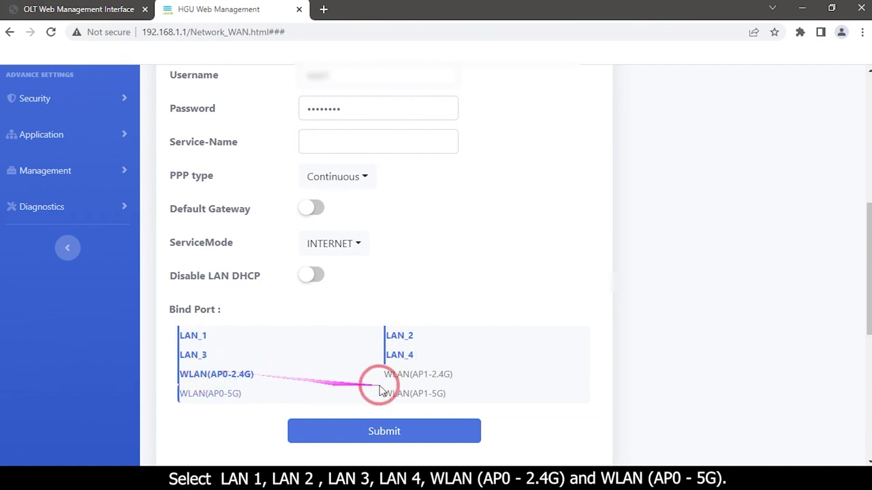
left_click(402, 381)
left_click(207, 397)
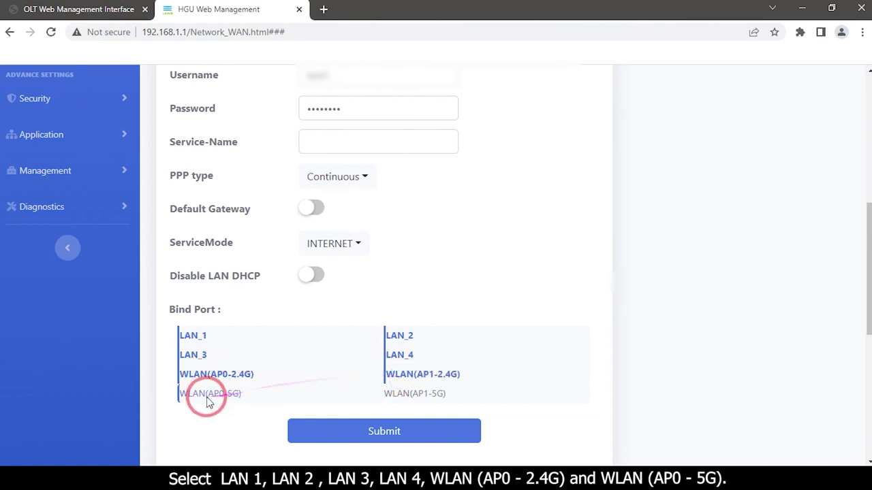
left_click(211, 400)
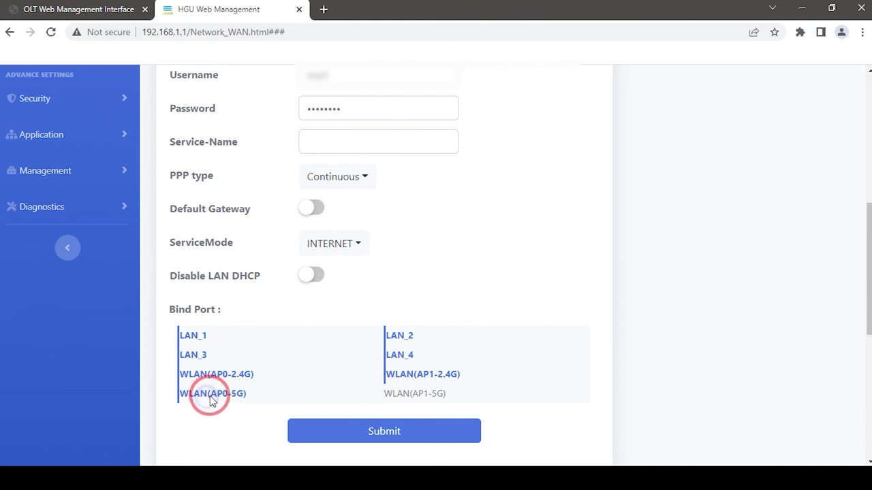
left_click(257, 402)
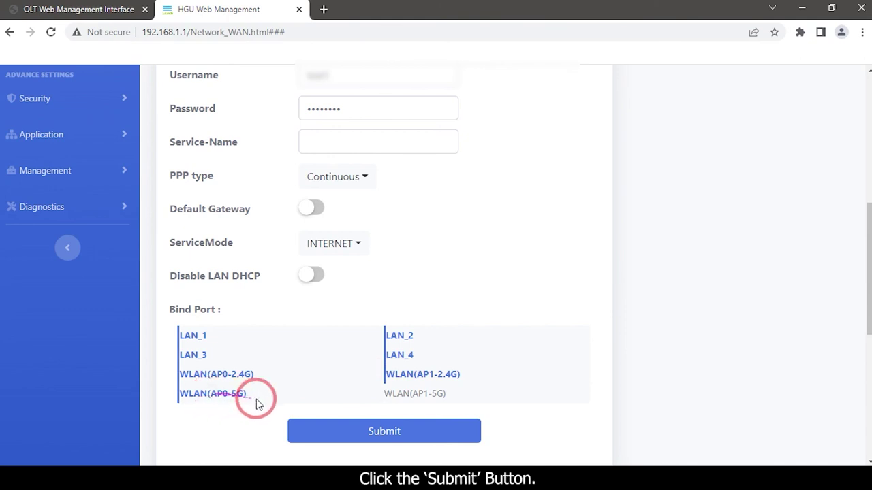
left_click(356, 432)
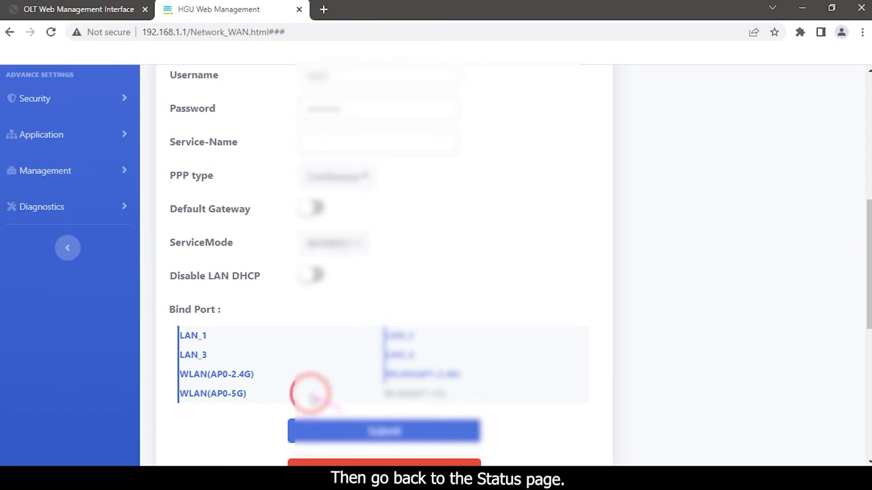
scroll(307, 391, "up", 6)
Verify on WAN Info that the 3_INTERNET_R_VID PPP connection is up, then return to Device Info
left_click(31, 130)
left_click(46, 181)
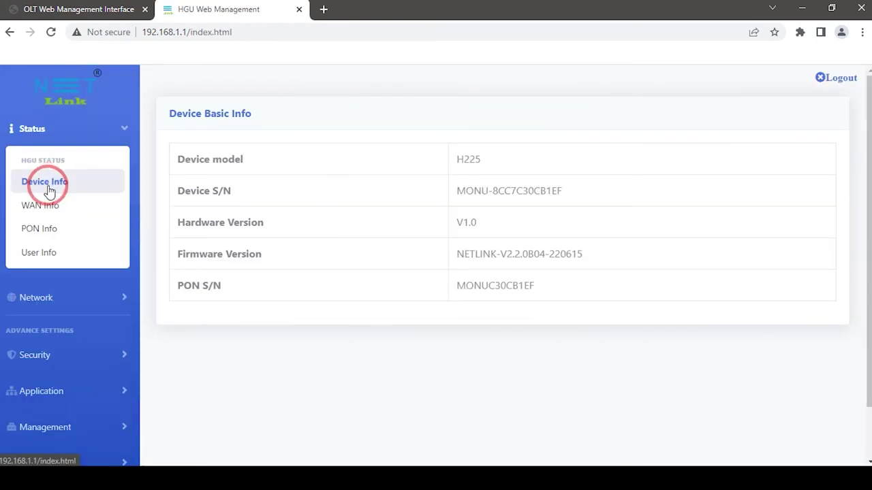
left_click(47, 203)
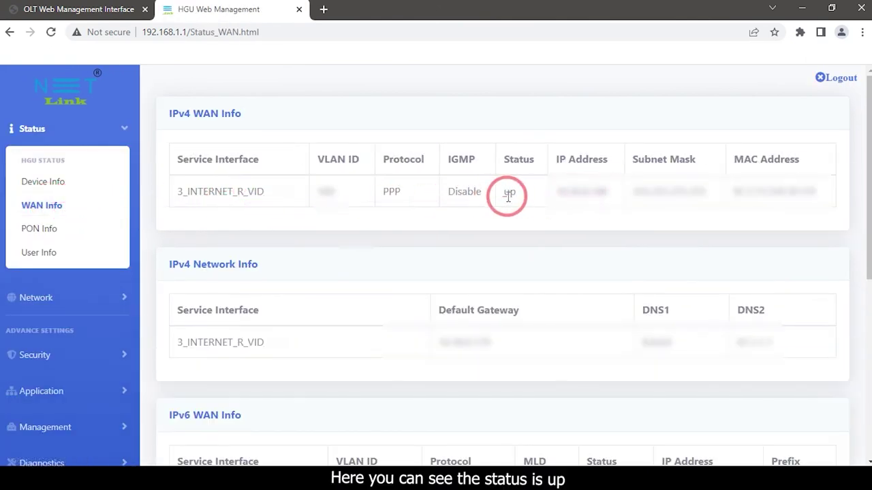
left_click_drag(515, 193, 496, 194)
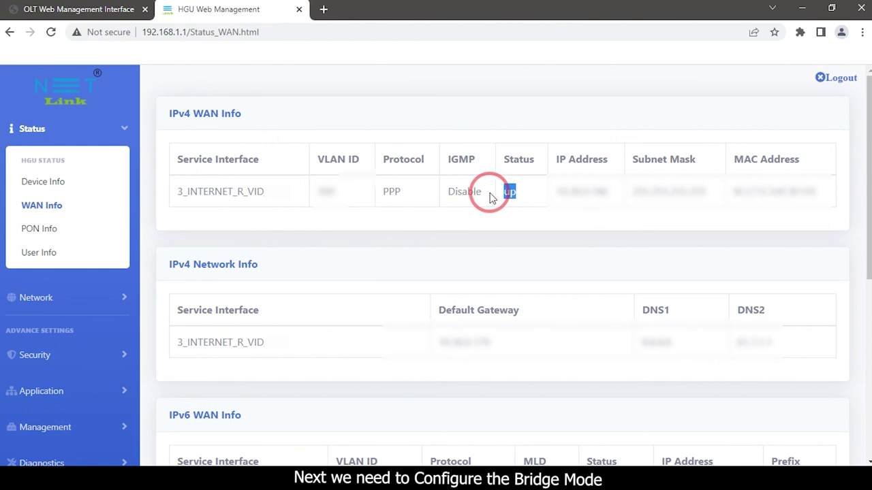
left_click(80, 195)
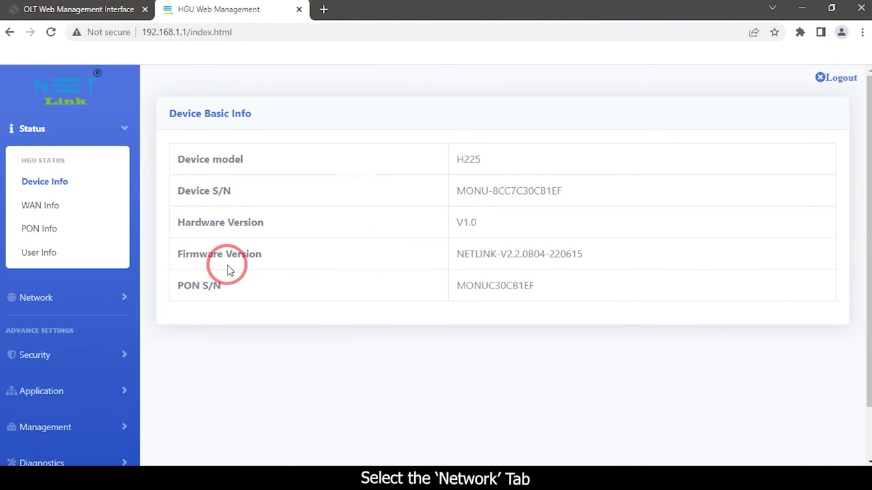
Open the WAN configuration page and choose Add New Wan as the connection name
left_click(34, 300)
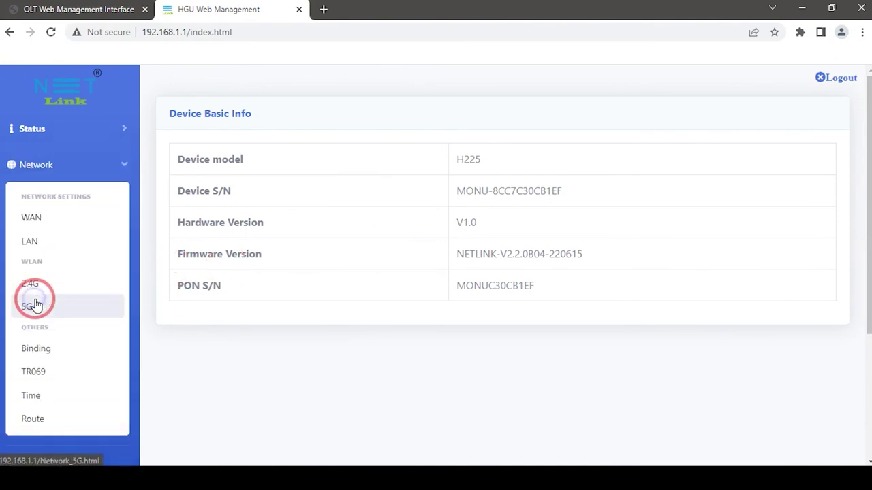
left_click(44, 222)
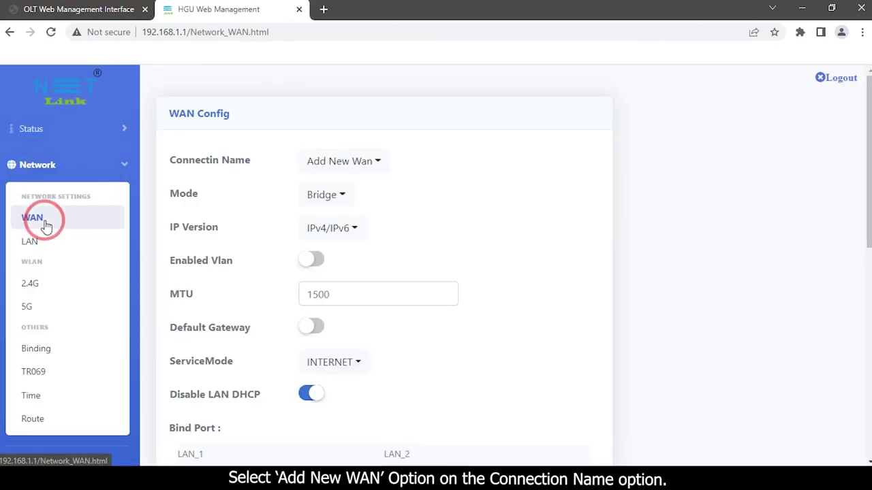
left_click(333, 163)
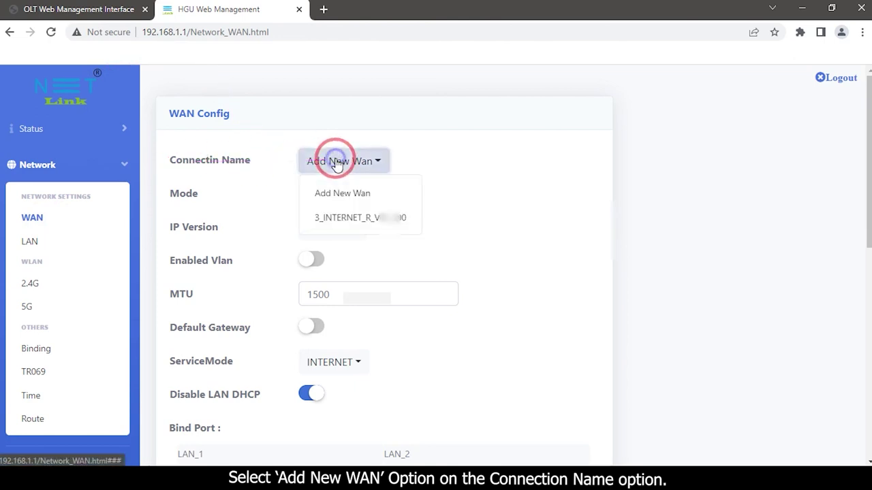
left_click(338, 192)
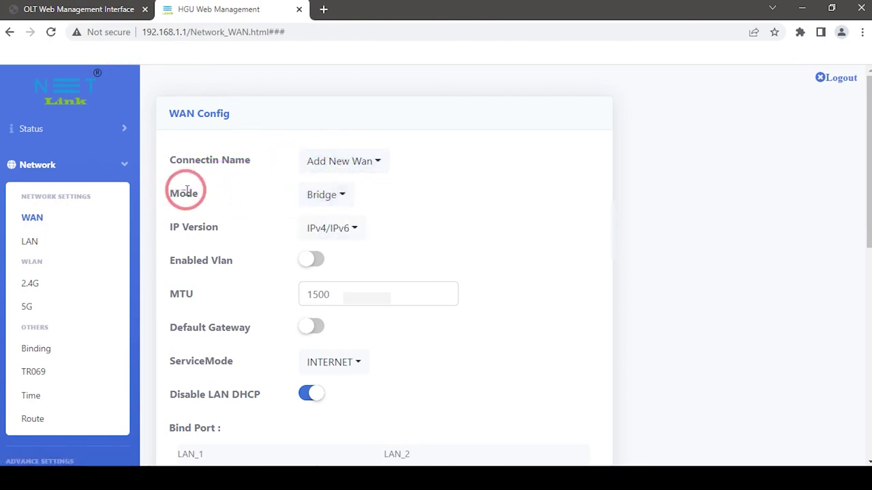
Set the new WAN to Bridge mode on IPv4 with Vlan enabled, selecting the Vlan ID value
left_click(329, 195)
left_click(325, 227)
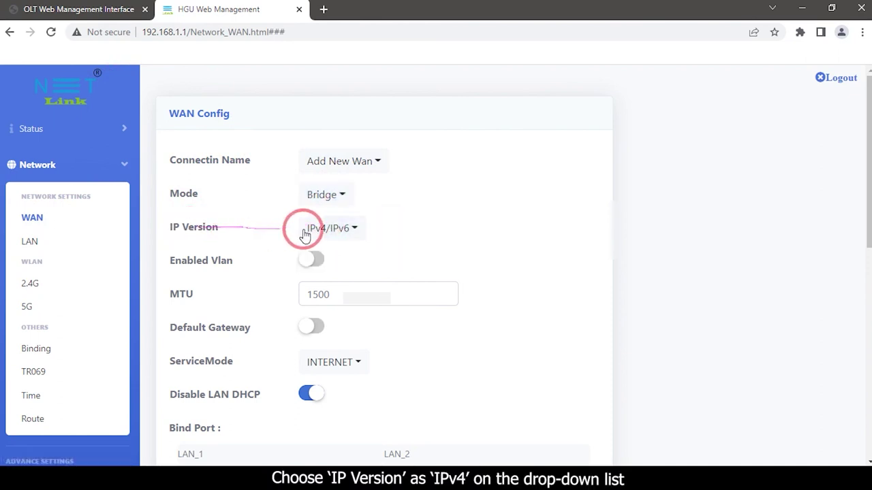
left_click(315, 229)
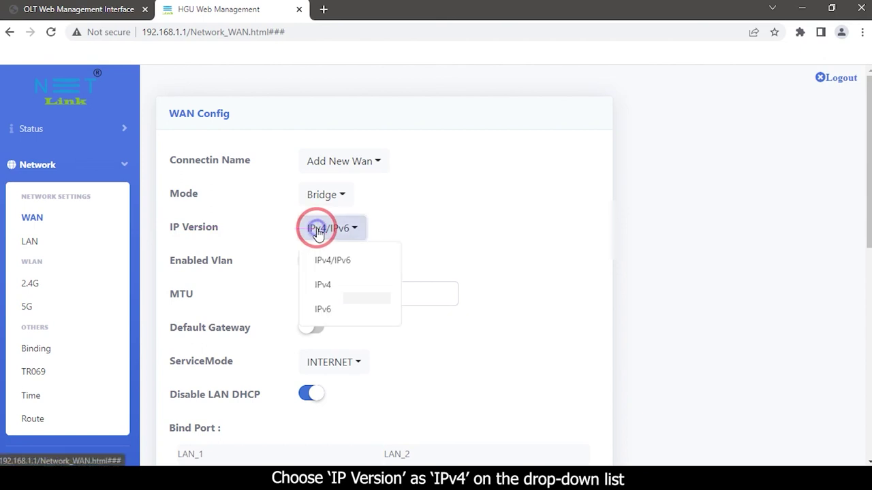
left_click(323, 285)
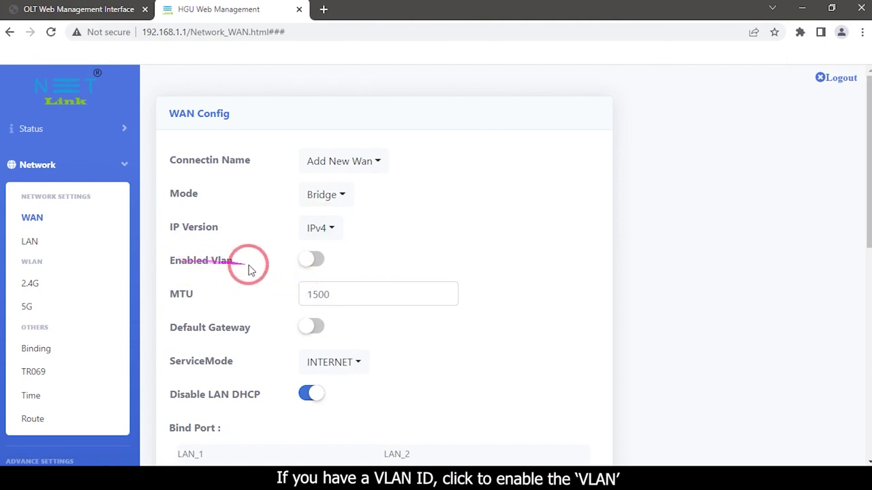
left_click(312, 267)
double_click(315, 293)
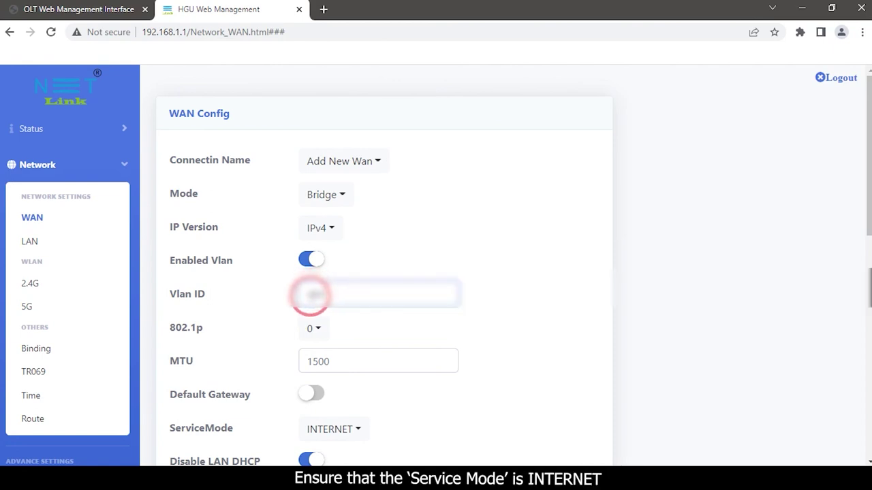
Keep INTERNET as the service mode and switch off Disable LAN DHCP
scroll(310, 294, "down", 2)
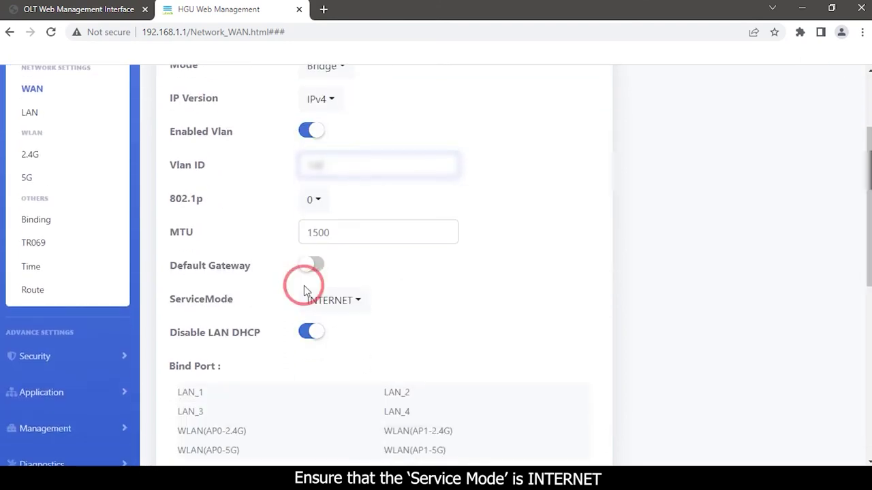
left_click(317, 303)
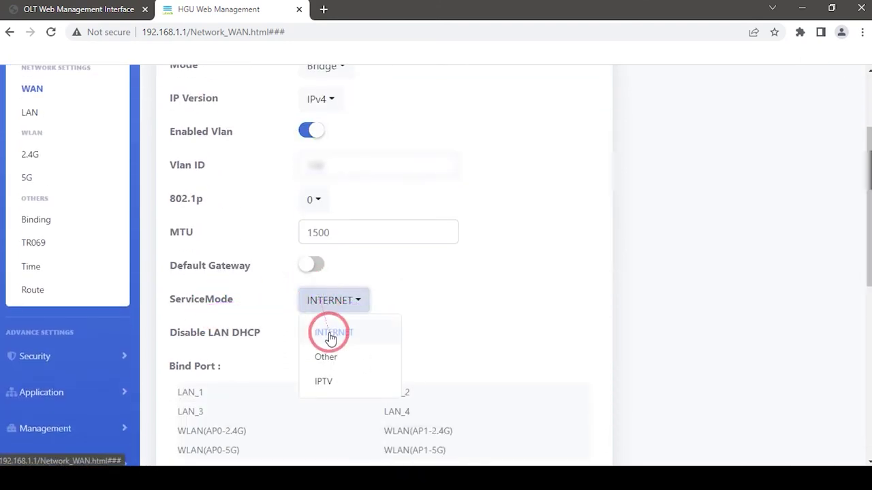
left_click(330, 334)
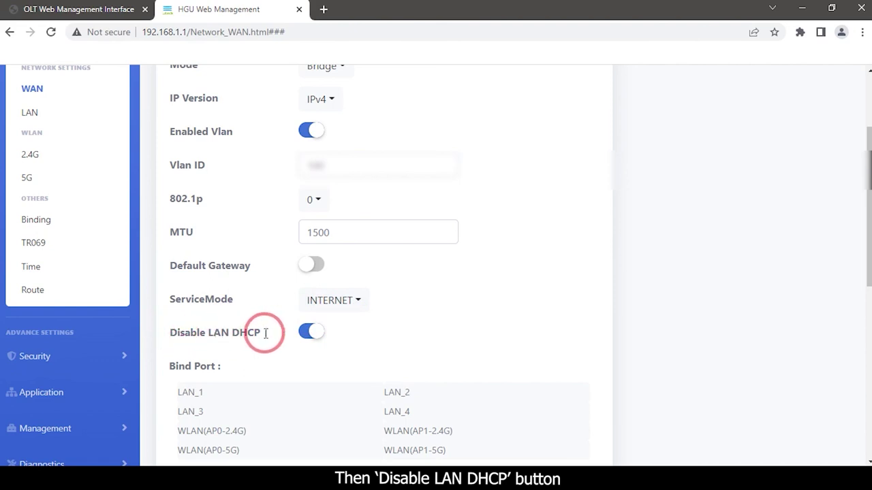
left_click(309, 335)
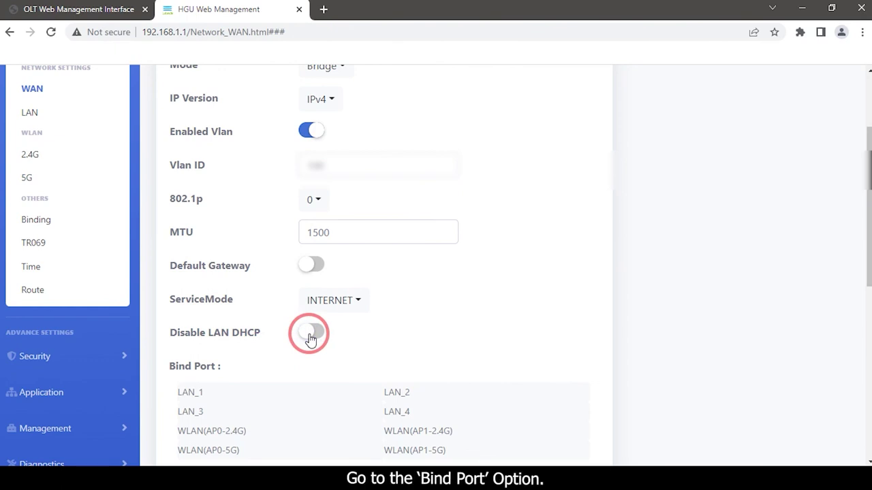
Bind the bridge WAN to WLAN(AP1-5G) and submit it, saving 4_INTERNET_B_VID_100
scroll(308, 337, "down", 1)
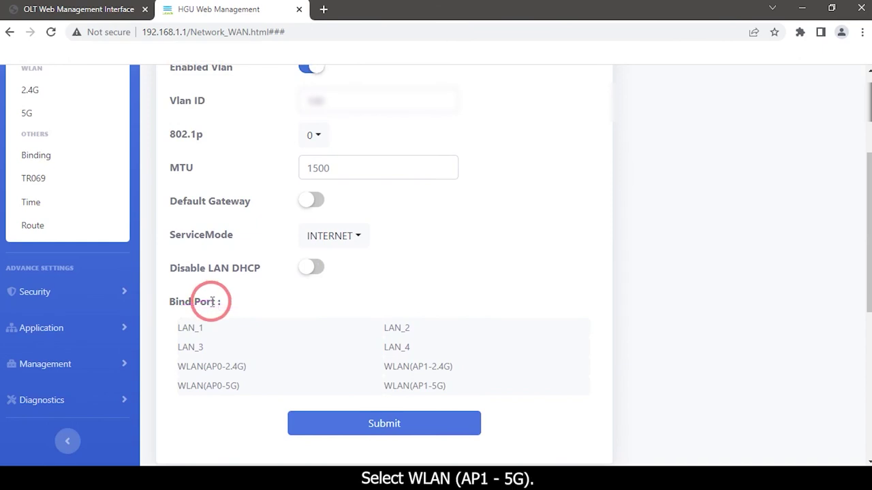
left_click(418, 385)
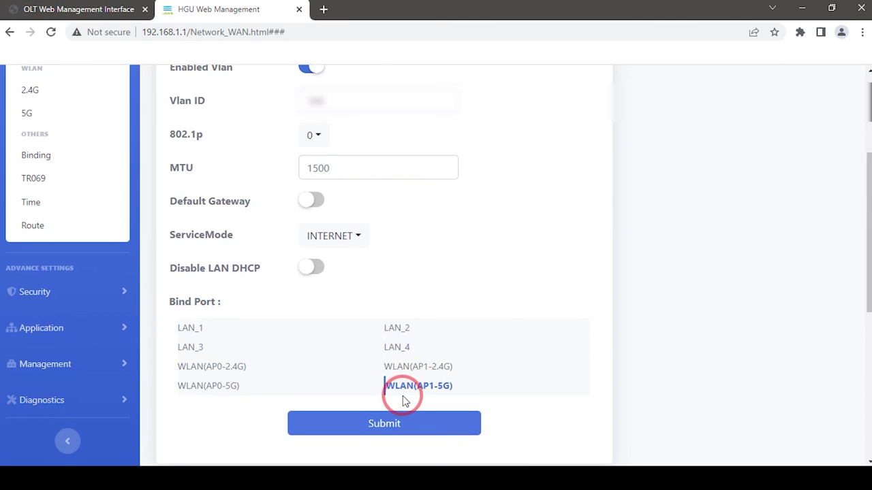
left_click(367, 429)
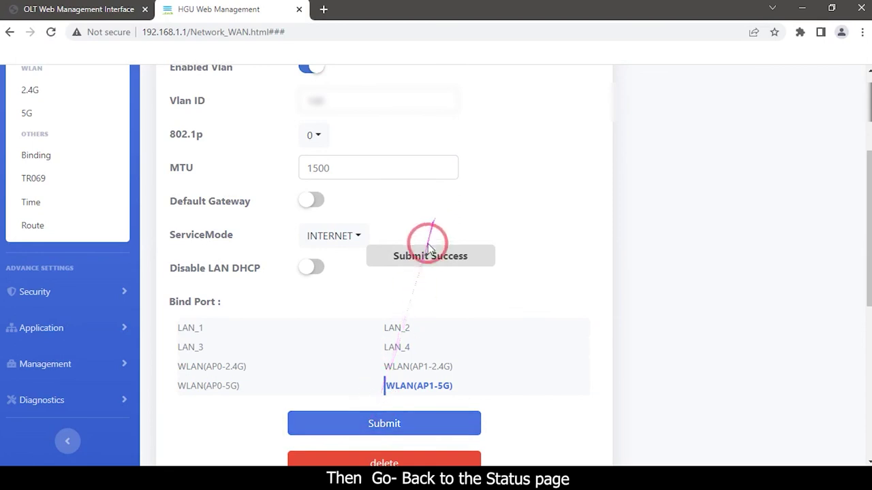
left_click(349, 236)
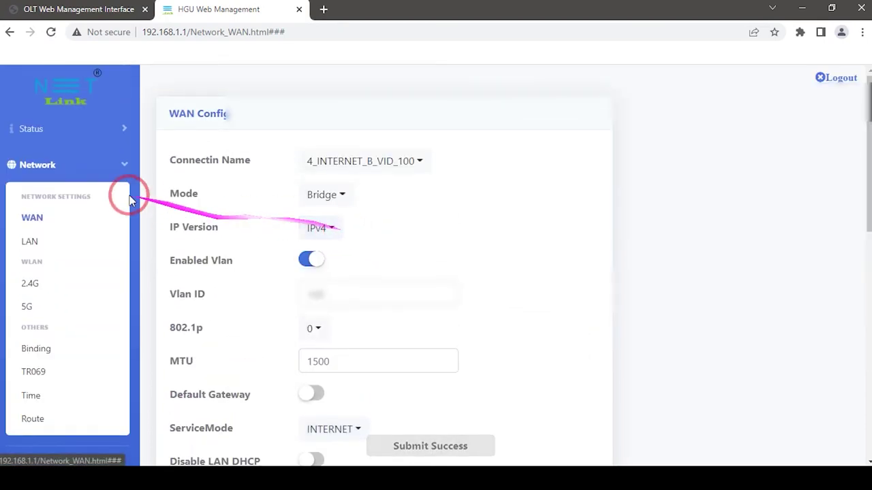
left_click(20, 127)
View the IPv4 WAN Info table to confirm the 4_INTERNET_B_VID bridge WAN is up
left_click(39, 187)
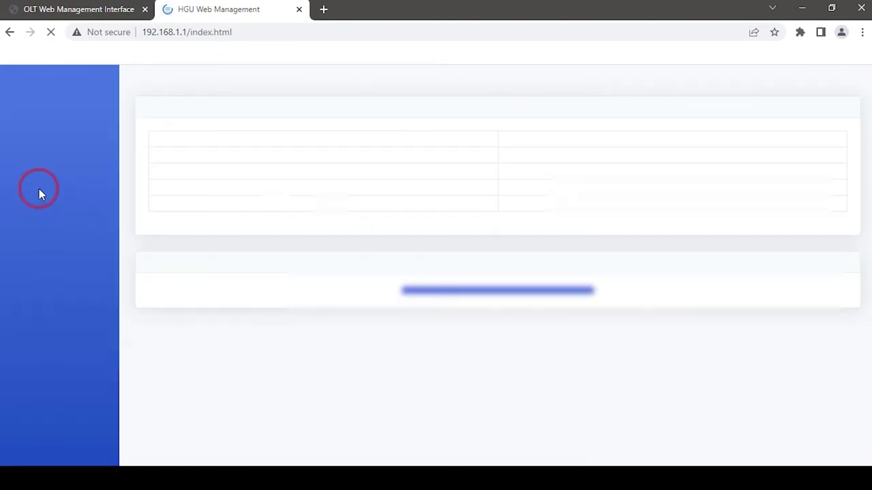
left_click(41, 206)
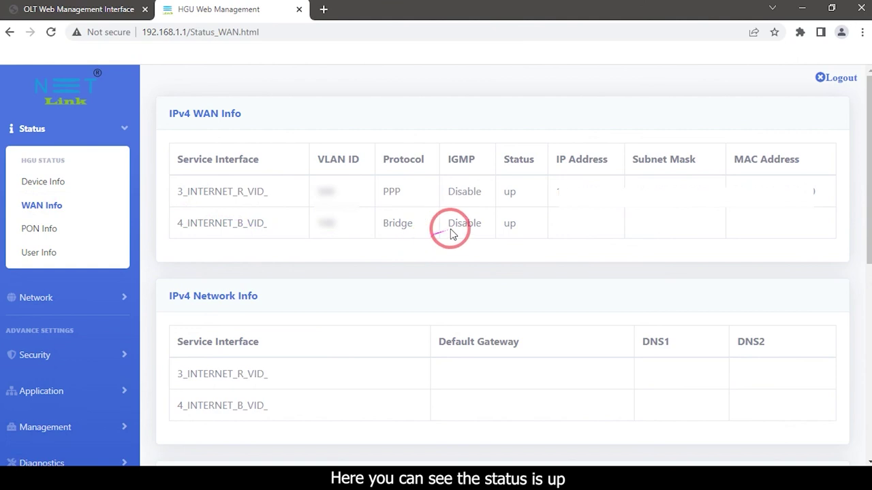
double_click(511, 223)
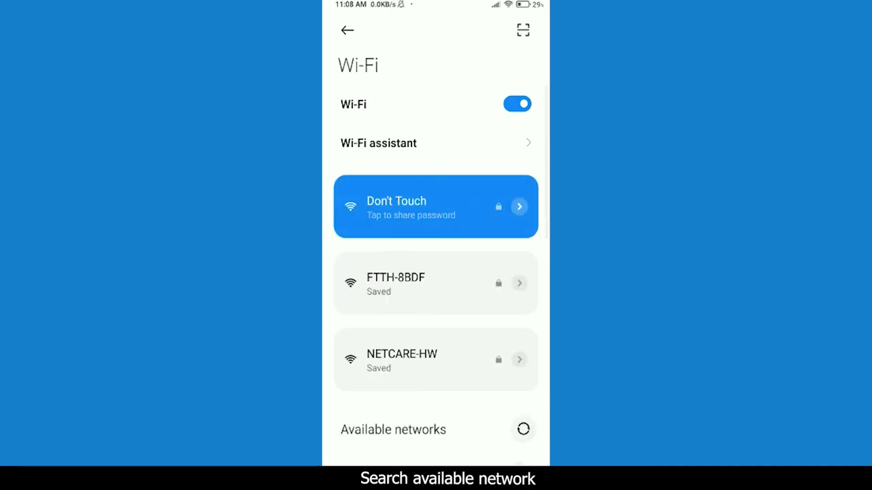
Find OLTACCESS in the available Wi-Fi networks and join it
scroll(436, 272, "down", 5)
scroll(436, 273, "down", 2)
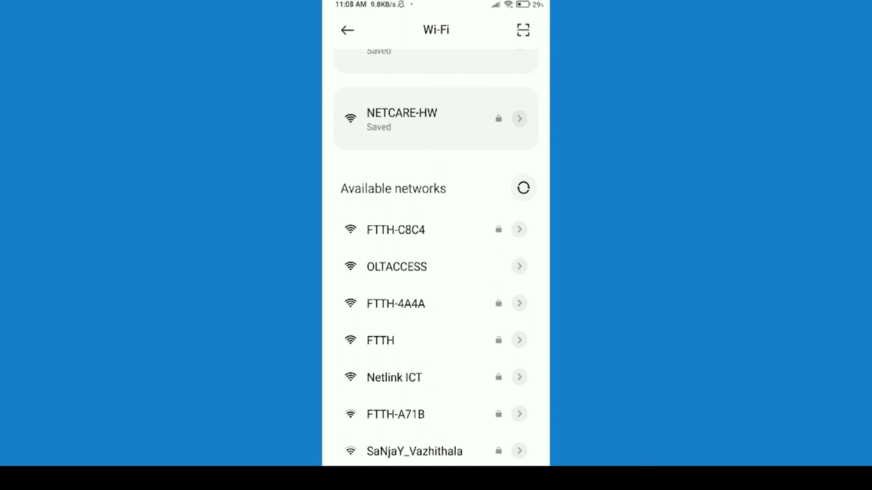
left_click(408, 267)
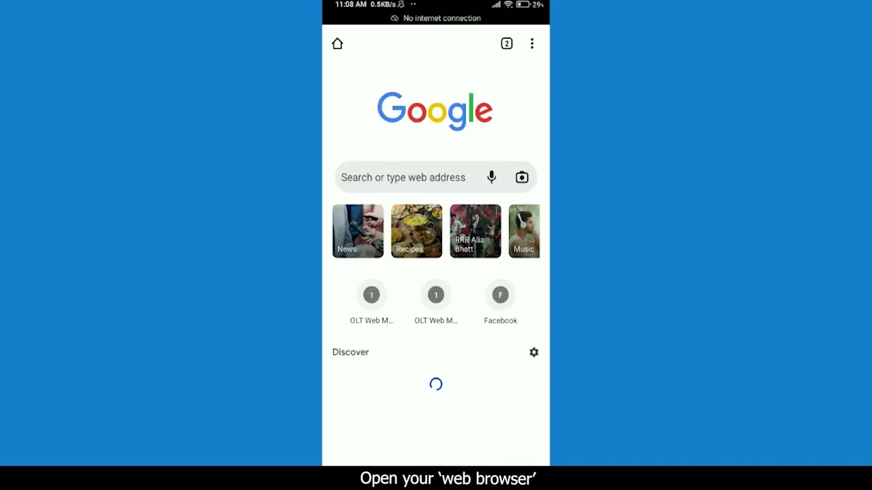
left_click(403, 177)
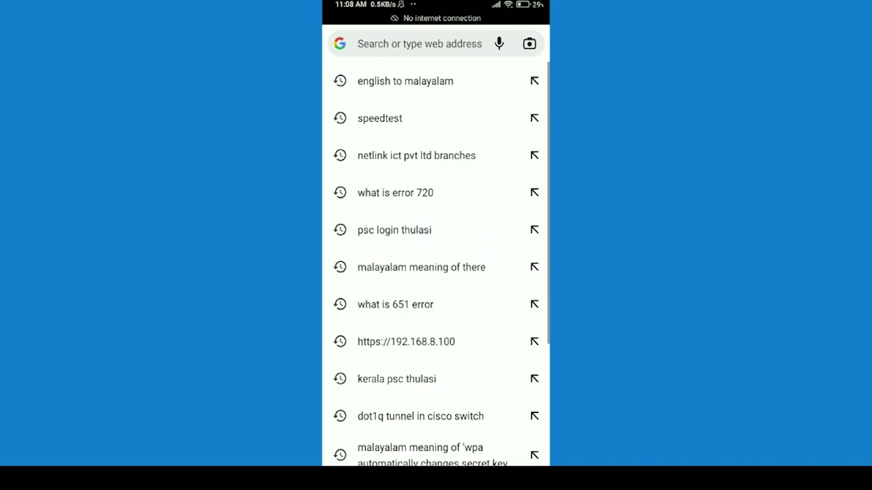
type("htt")
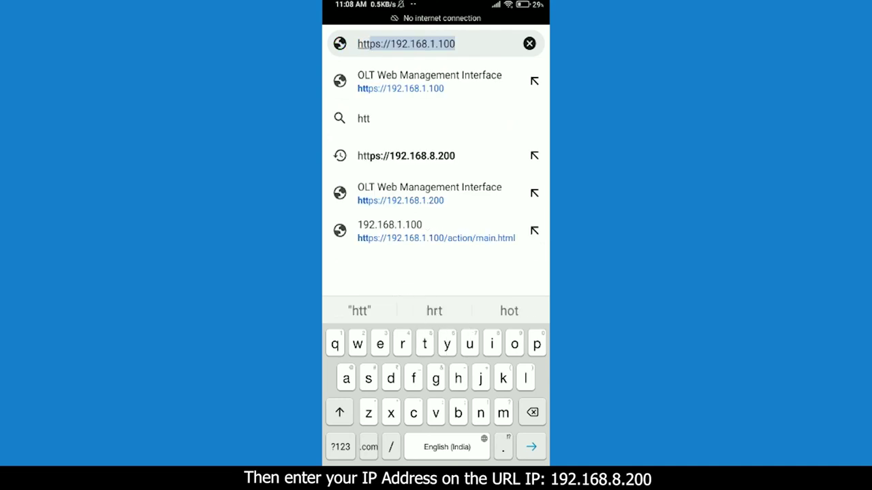
left_click(455, 43)
key("BackSpace")
key("BackSpace")
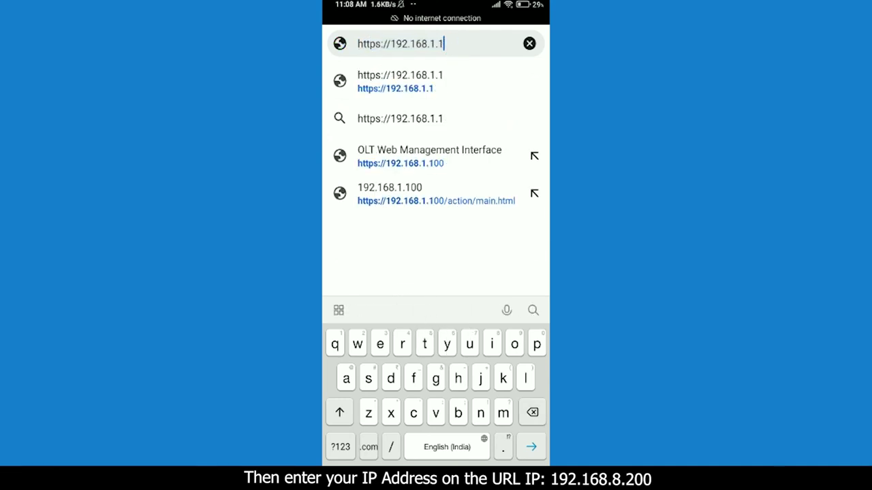
type("2")
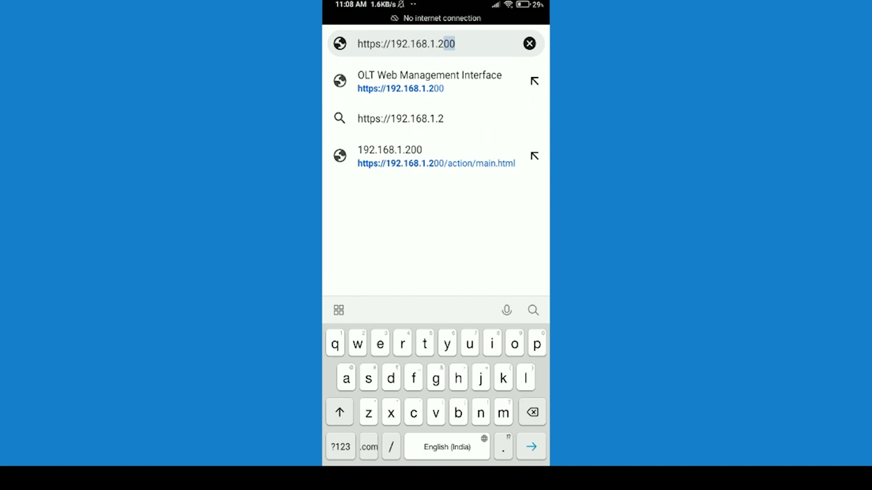
type("0")
key("Return")
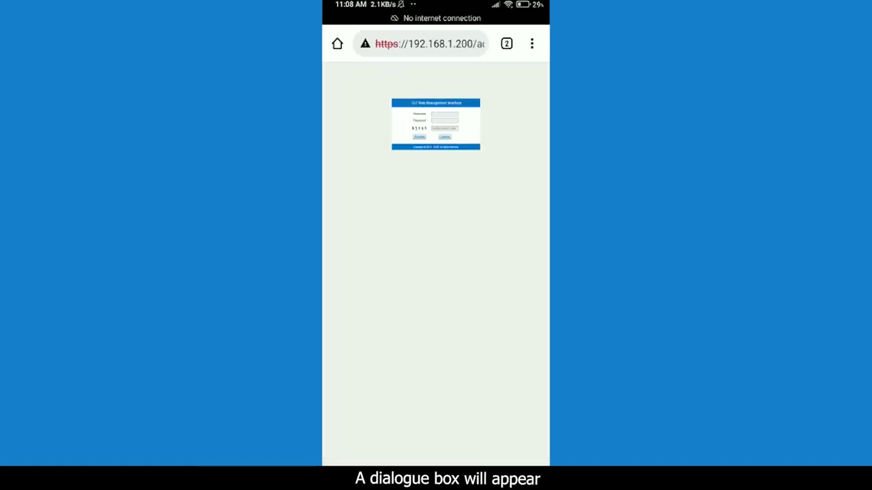
Sign in with username admin, the account password and the verification code
left_click(444, 114)
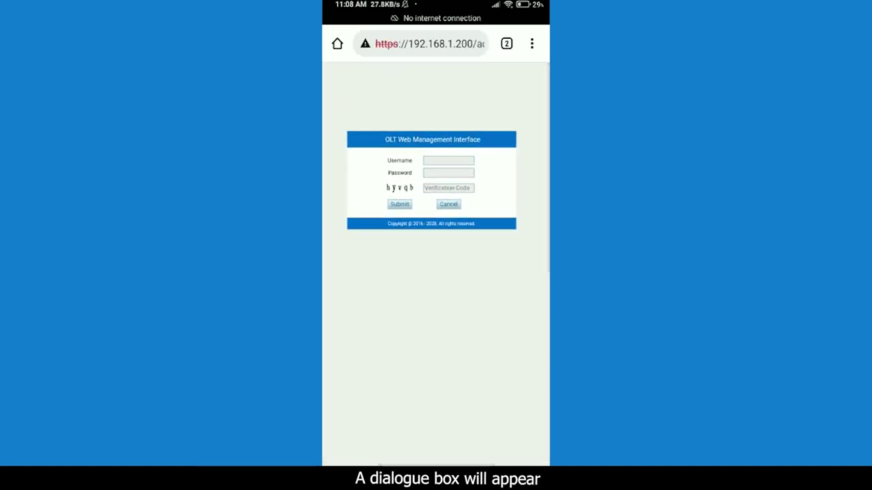
type("admin")
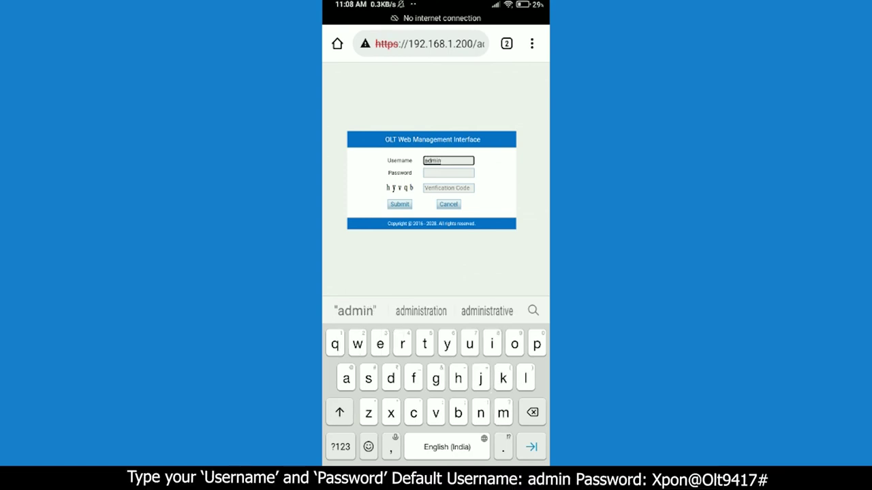
left_click(448, 173)
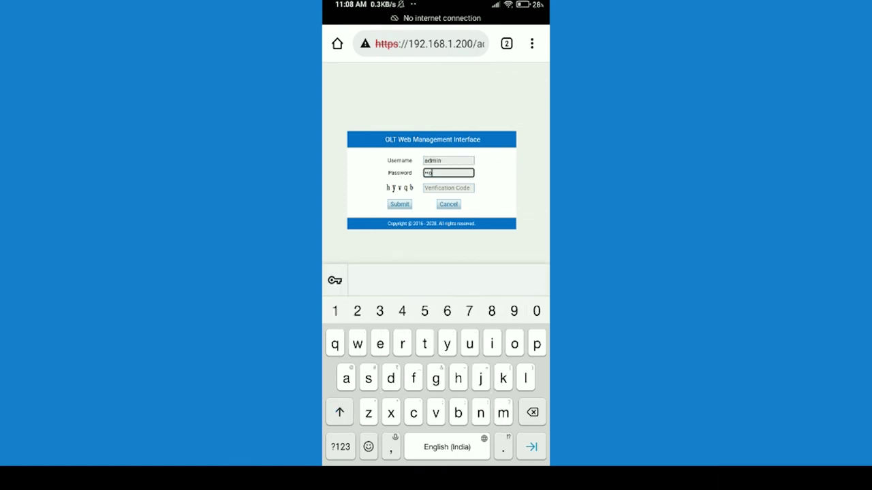
left_click(448, 188)
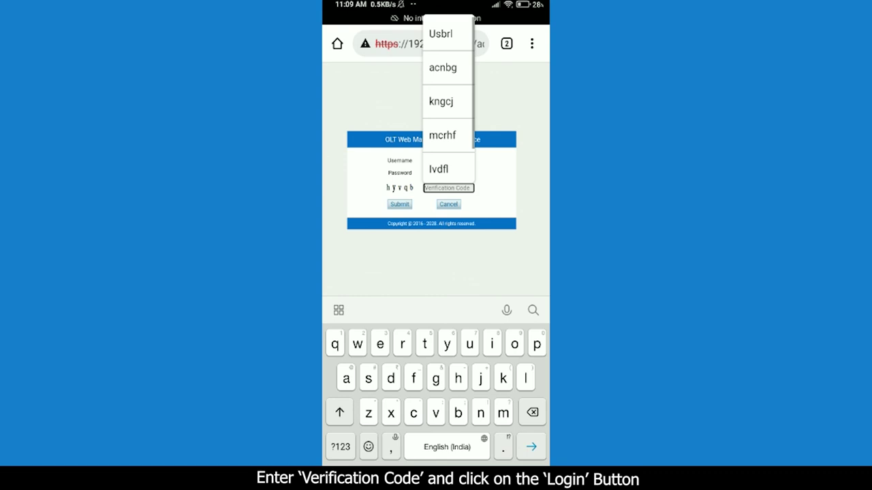
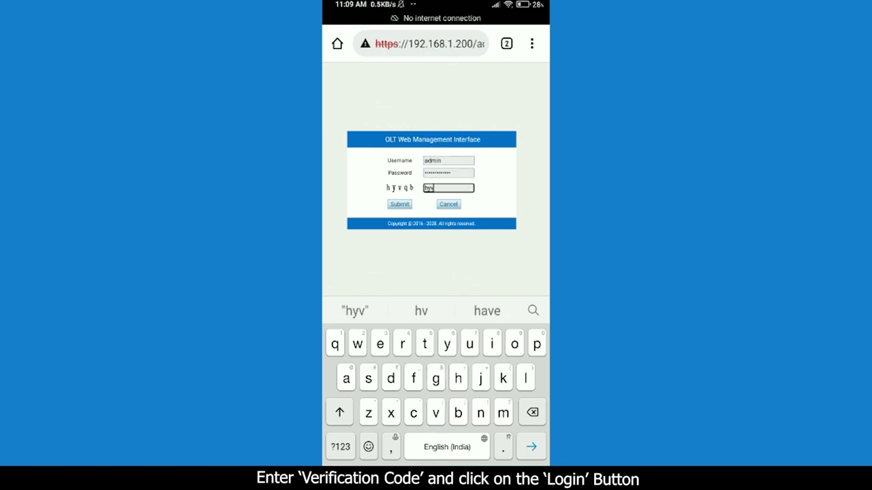
key("Return")
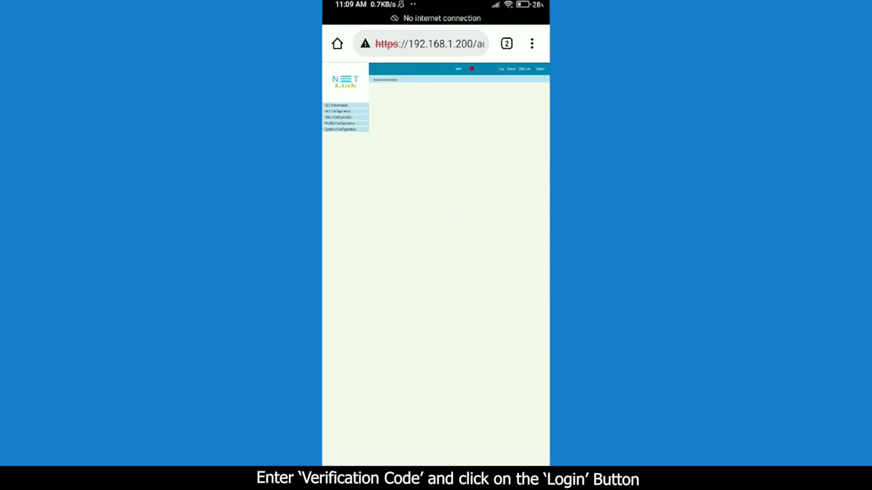